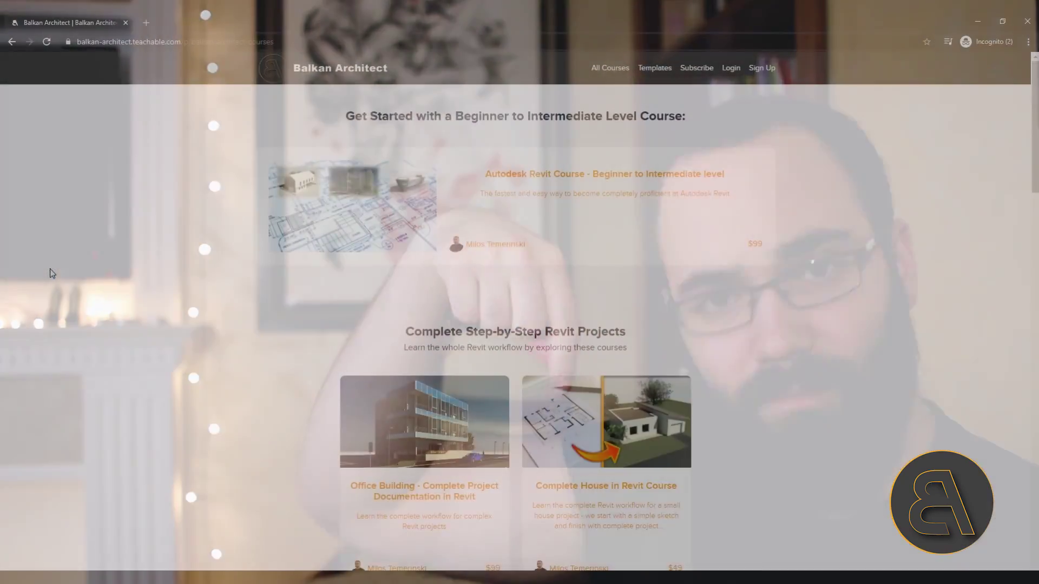
- Scroll the Balkan Architect courses page down to the Specialised Revit Courses section
scroll(51, 274, down, 9)
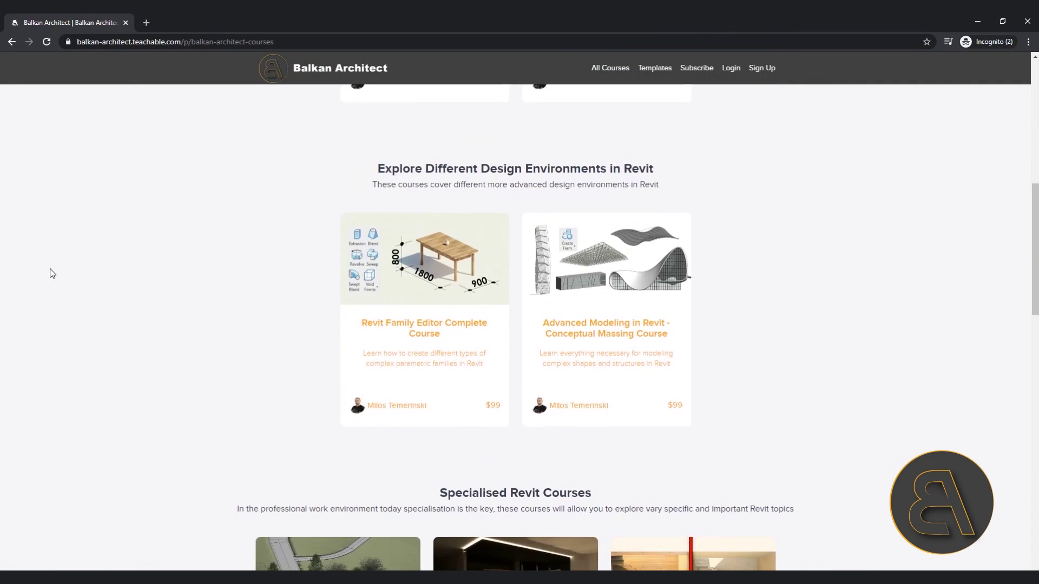
scroll(52, 273, down, 9)
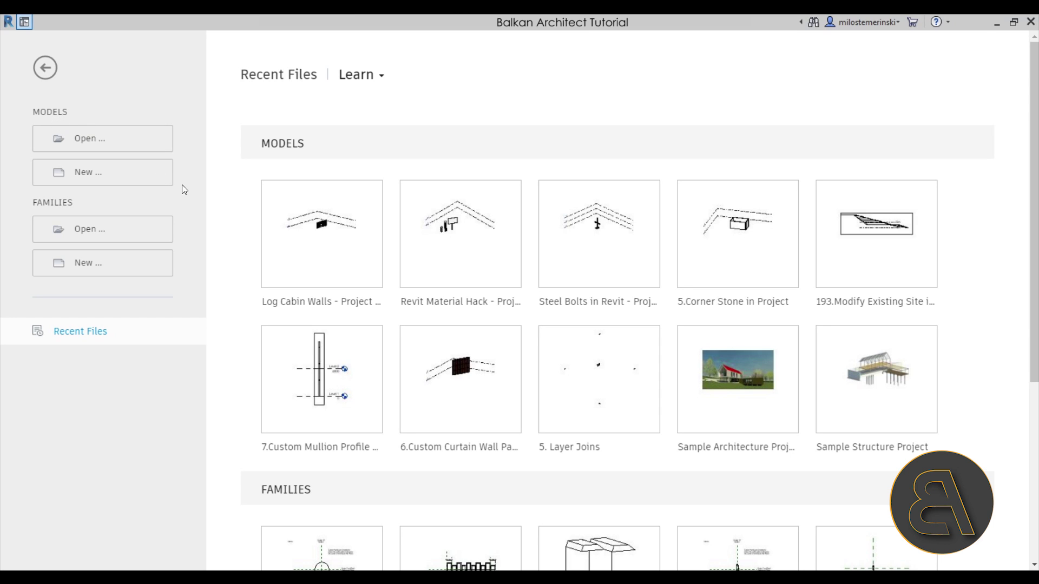
- Create a new Project from the DefaultMetric template file
click(97, 184)
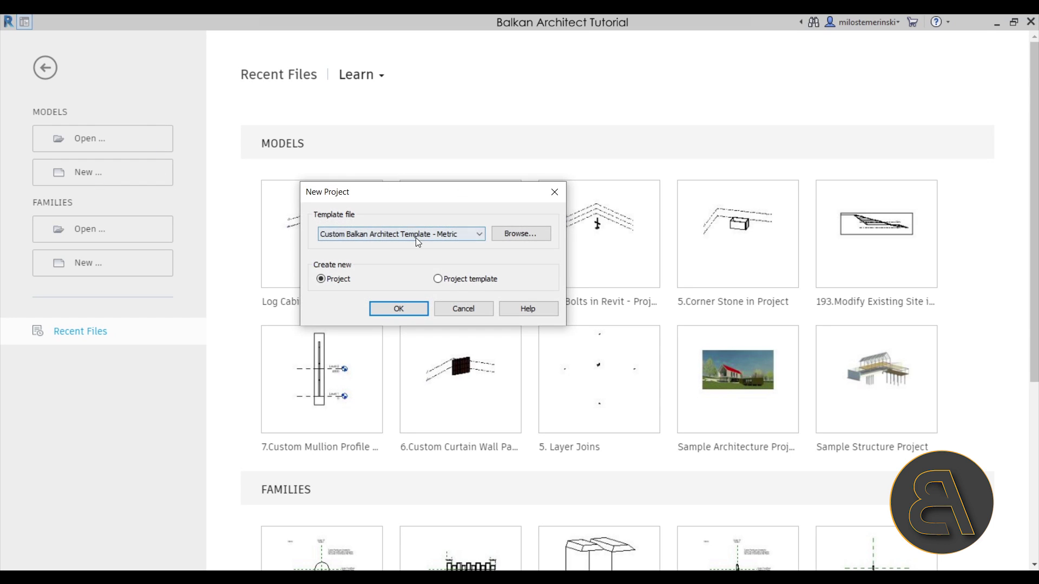
click(377, 236)
click(334, 274)
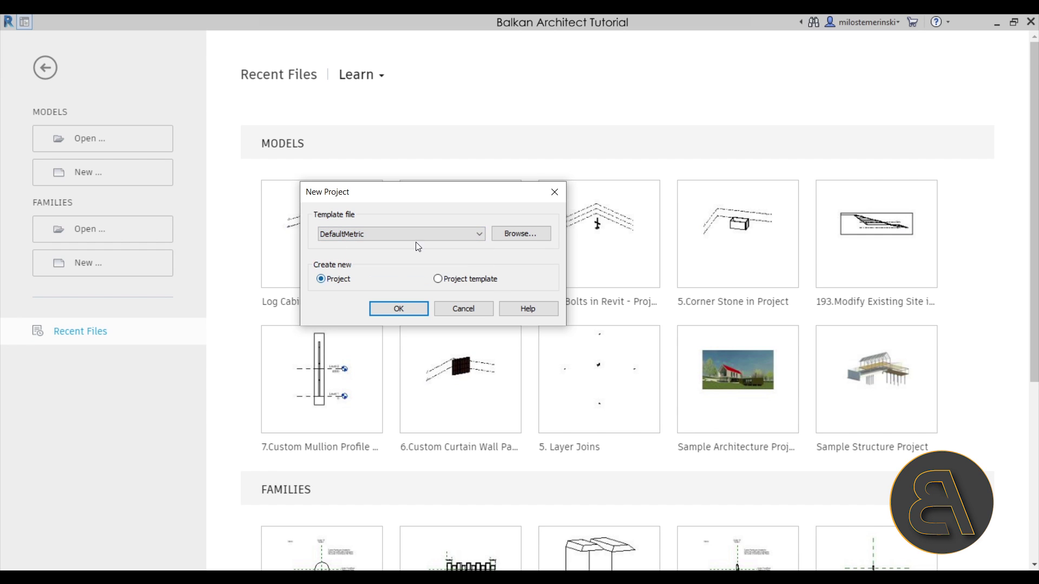
click(399, 309)
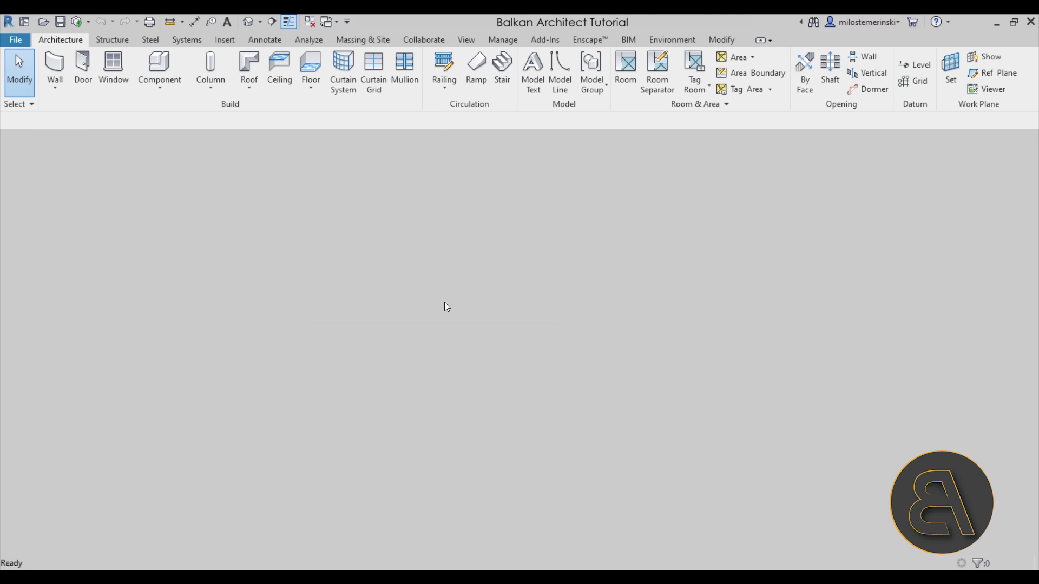
middle_drag(460, 355, 376, 354)
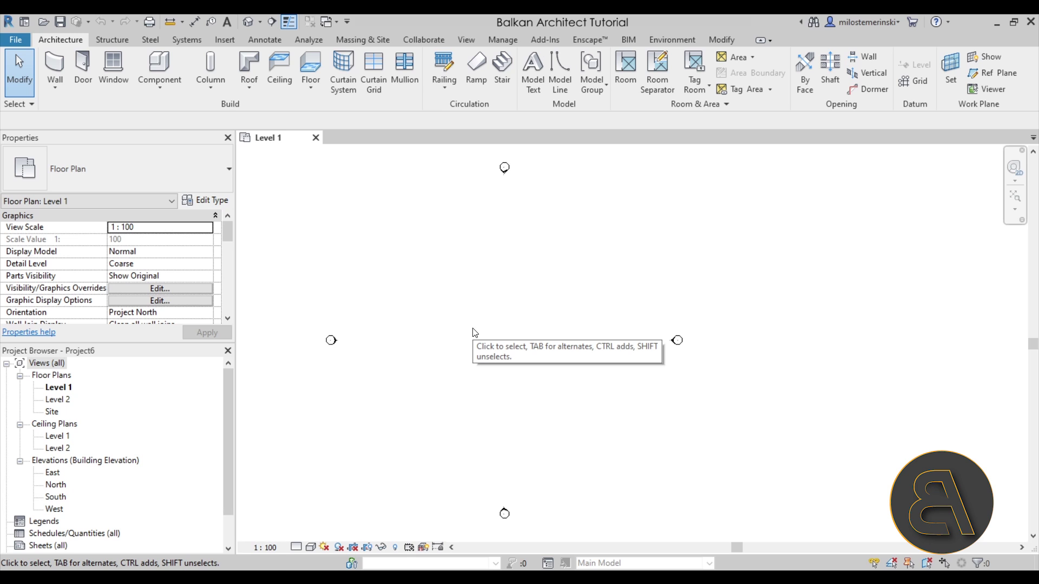
- Sketch a closed L-shaped loop of walls on the Level 1 plan
middle_drag(491, 349, 476, 346)
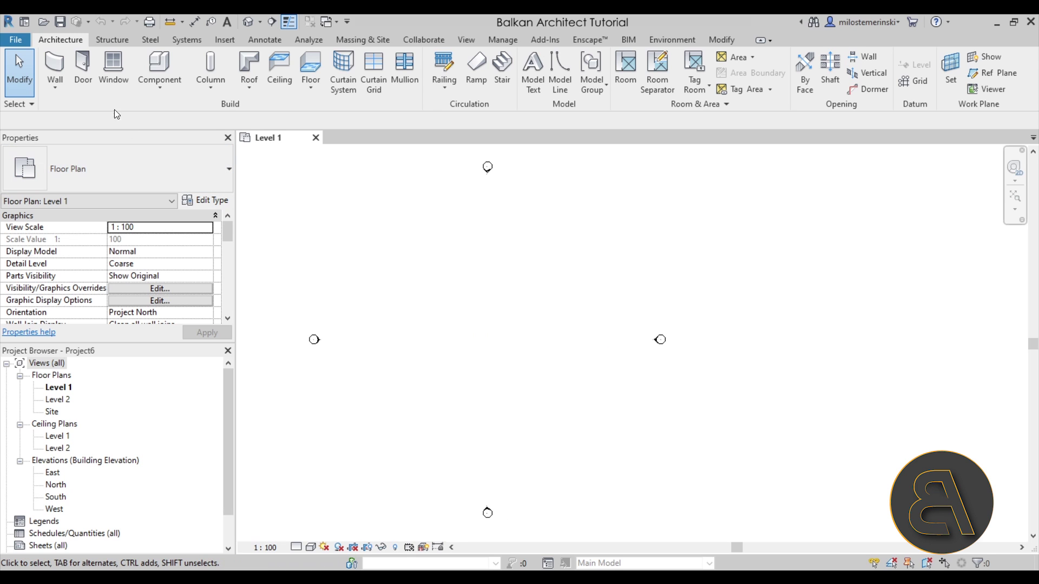
click(55, 67)
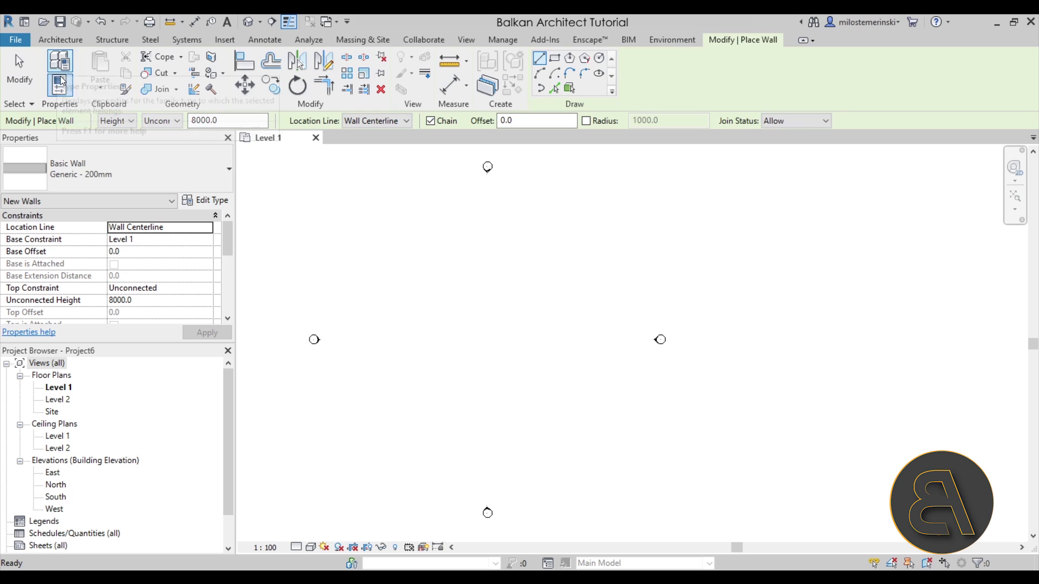
click(476, 314)
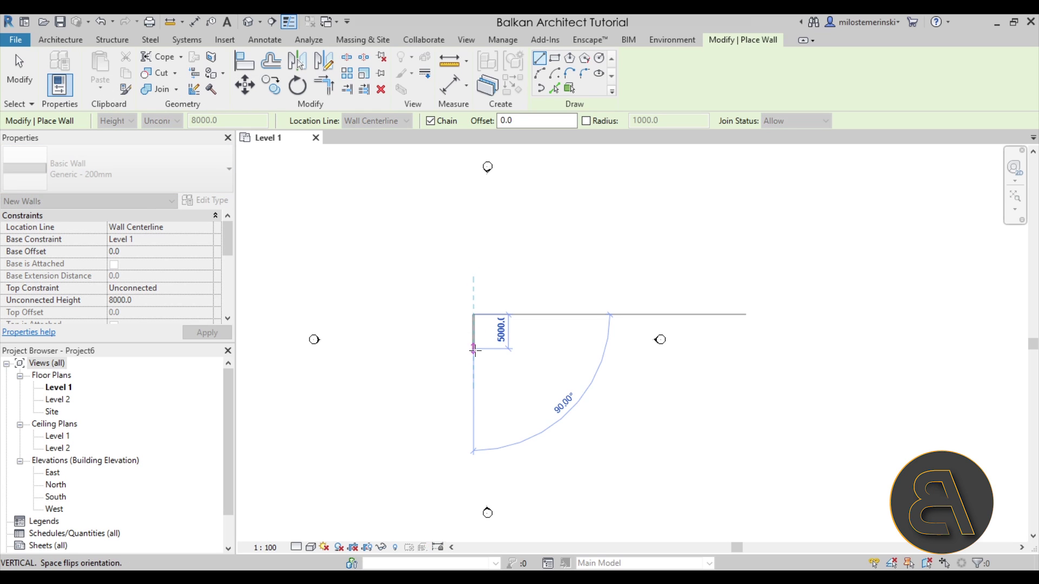
click(483, 351)
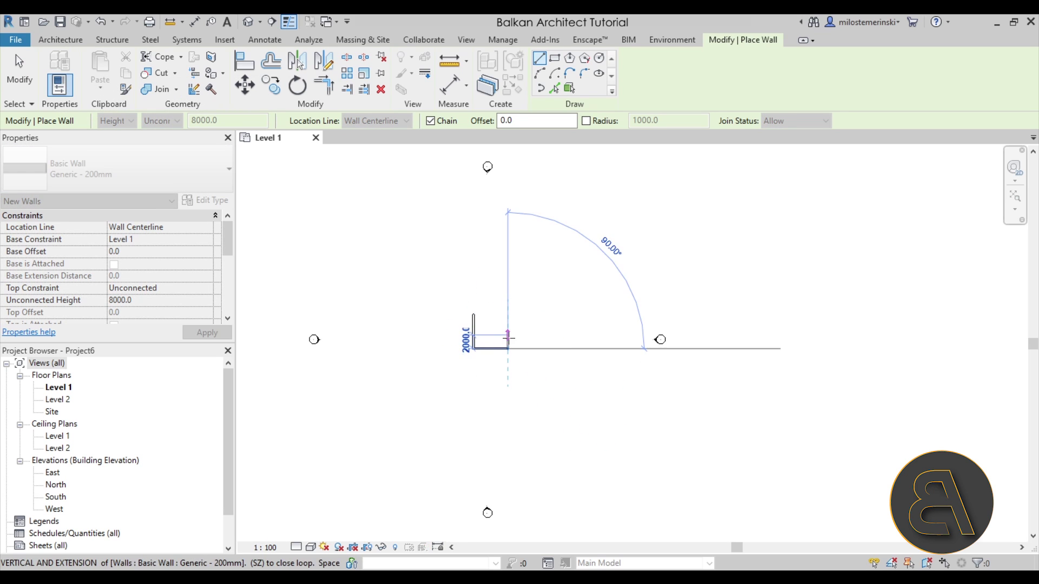
click(522, 314)
click(472, 312)
scroll(507, 325, up, 4)
key(Escape)
key(Escape)
- Check the six connected walls, then view the model in the default 3D view from the right
scroll(448, 313, up, 3)
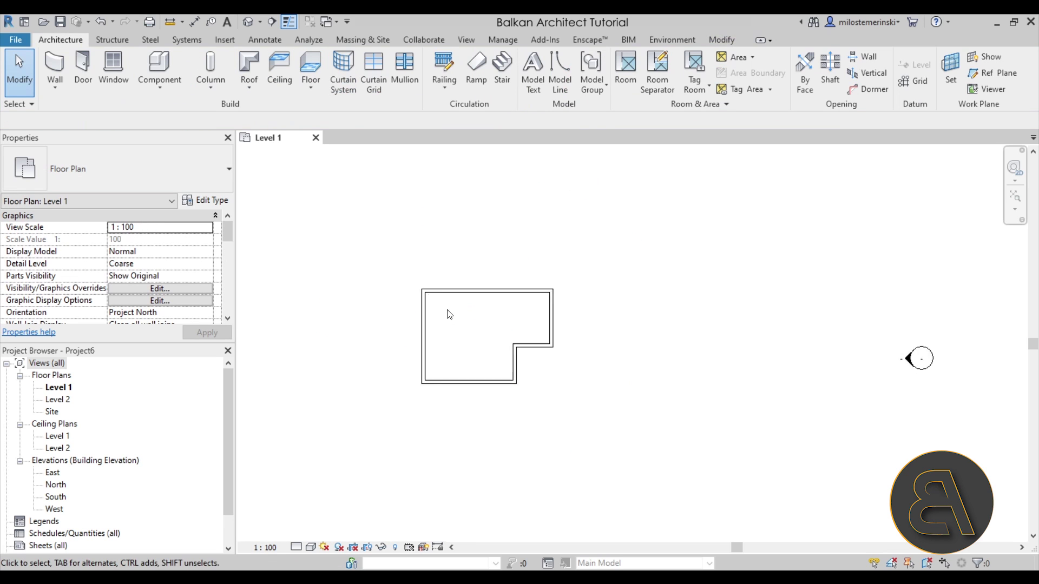
key(Tab)
click(436, 281)
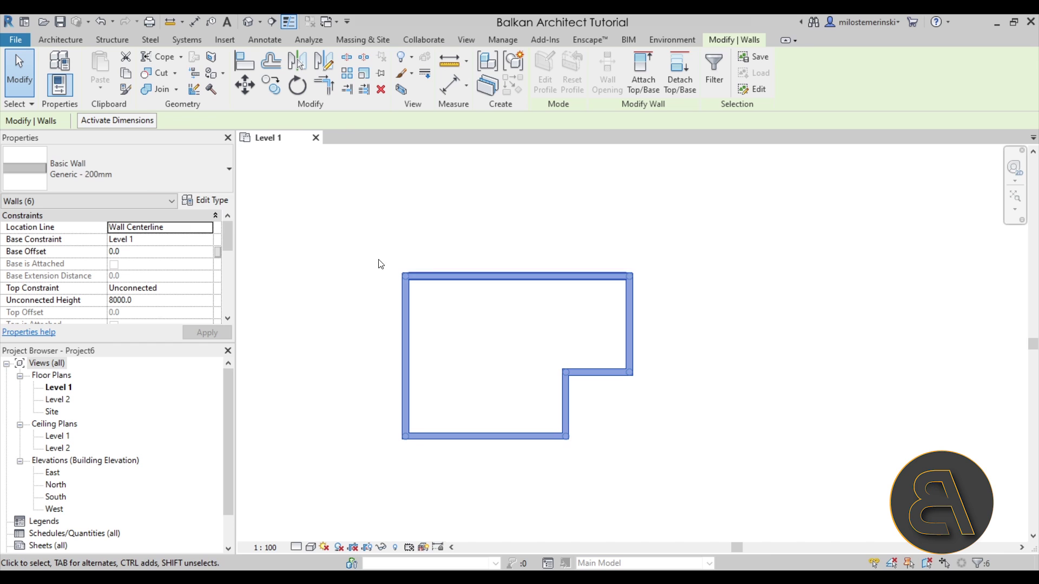
click(466, 324)
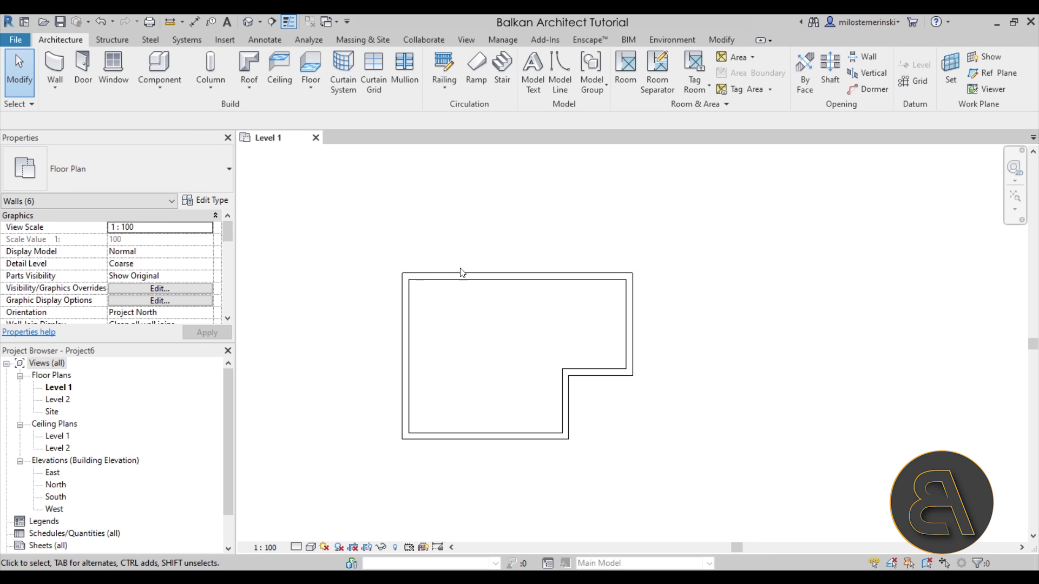
scroll(485, 348, up, 2)
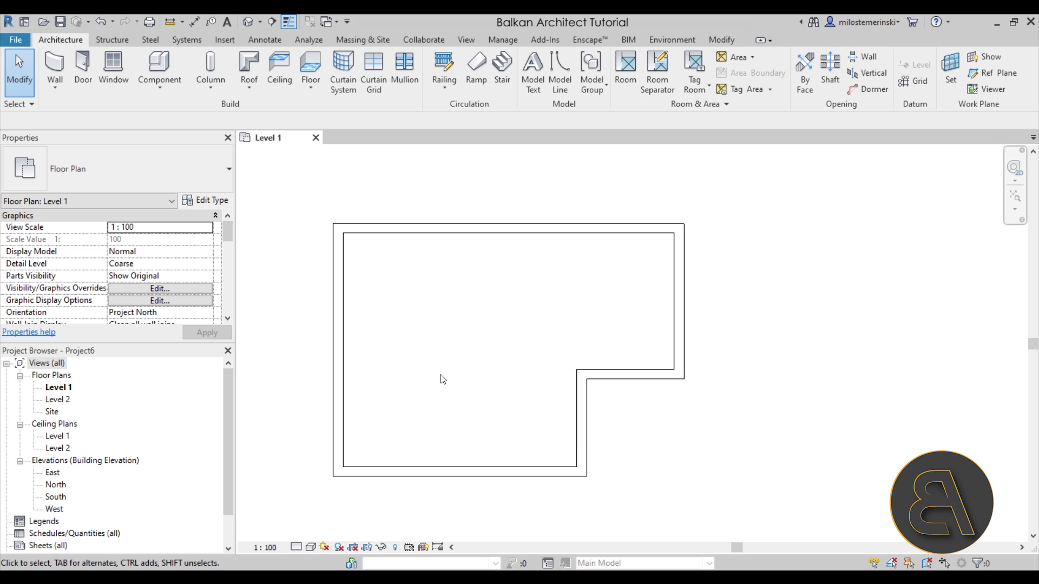
click(247, 21)
shift+middle_drag(579, 352, 510, 222)
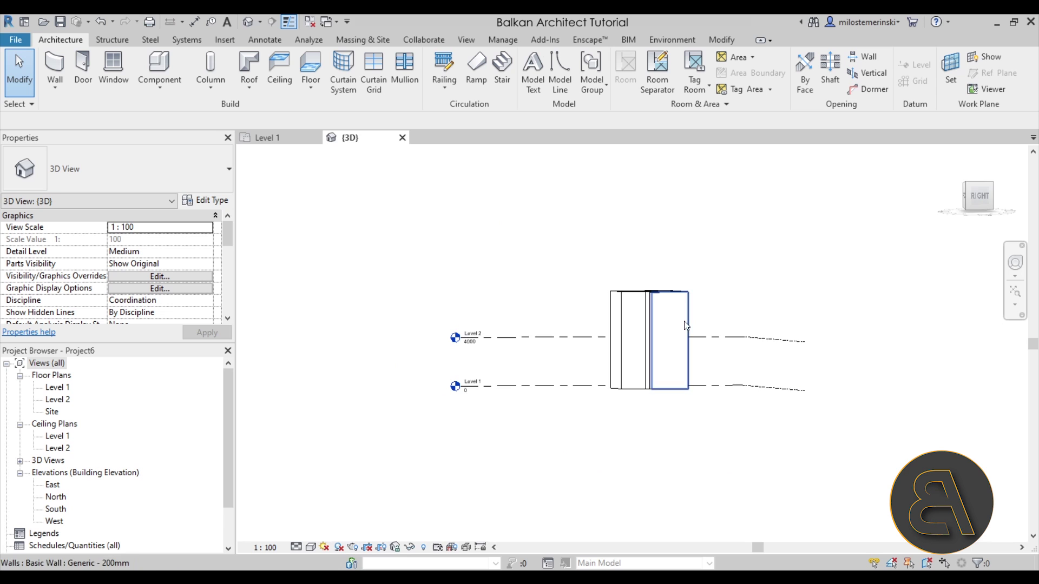
shift+middle_drag(679, 325, 636, 339)
click(986, 202)
- Select all six walls and set their Top Constraint to Up to level: Level 2
drag(636, 289, 406, 269)
click(965, 184)
click(207, 288)
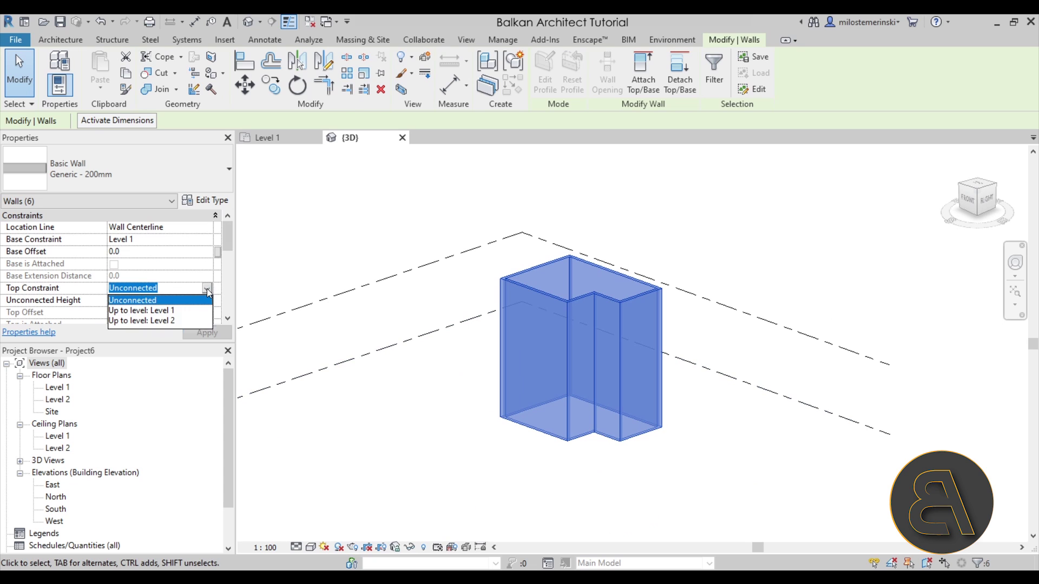
click(178, 320)
click(464, 440)
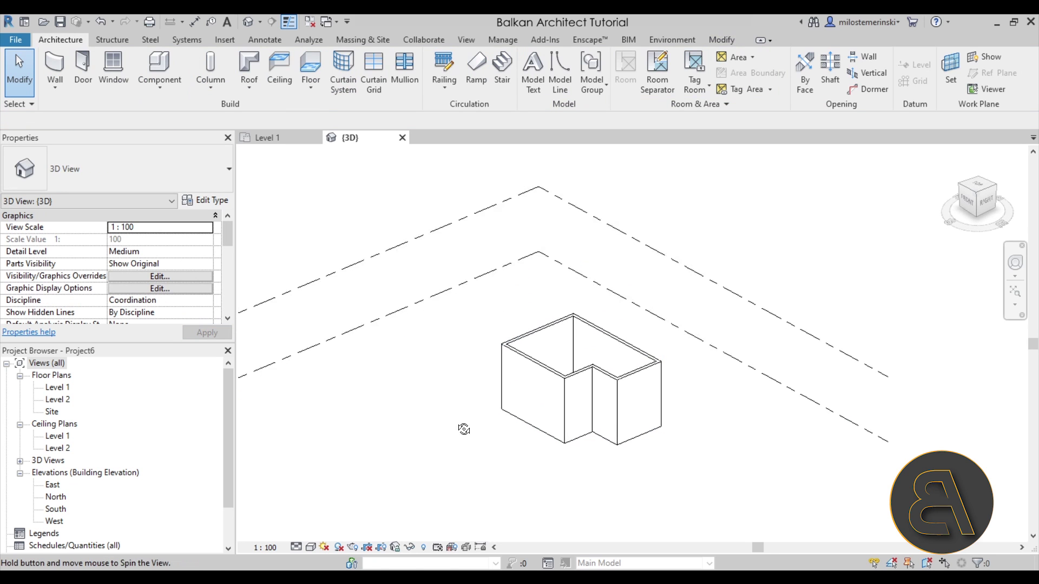
mouse_move(476, 442)
shift+middle_down()
mouse_move(494, 454)
mouse_move(456, 438)
shift+middle_up()
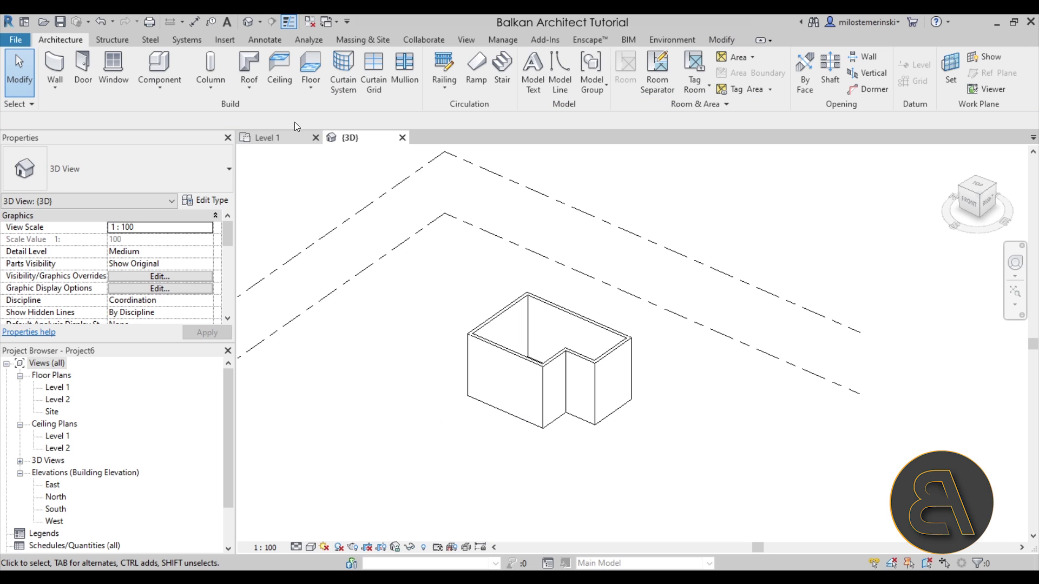
- Start a footprint roof on Level 2 with a 700 overhang
click(254, 74)
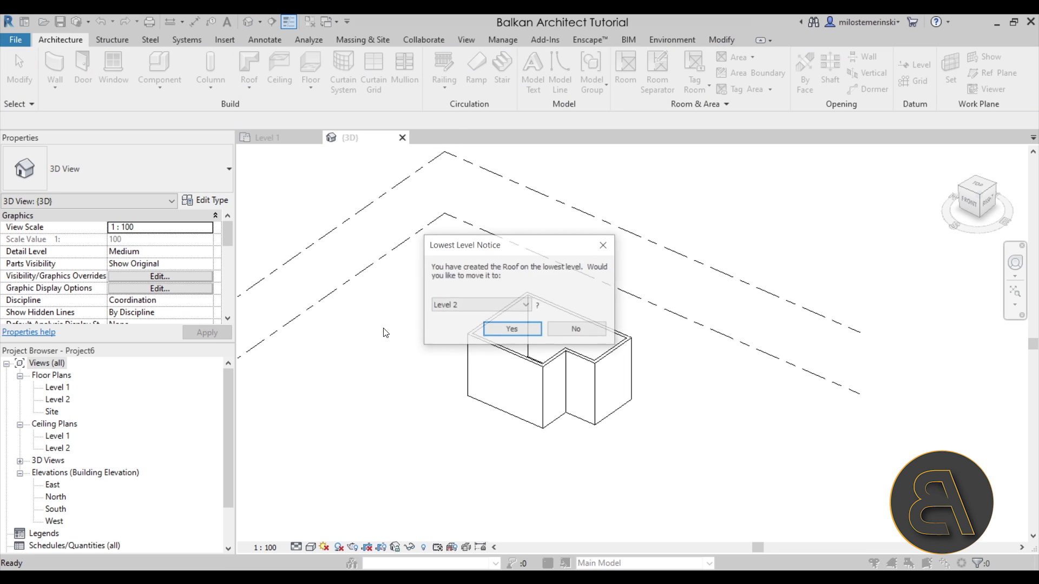
click(498, 329)
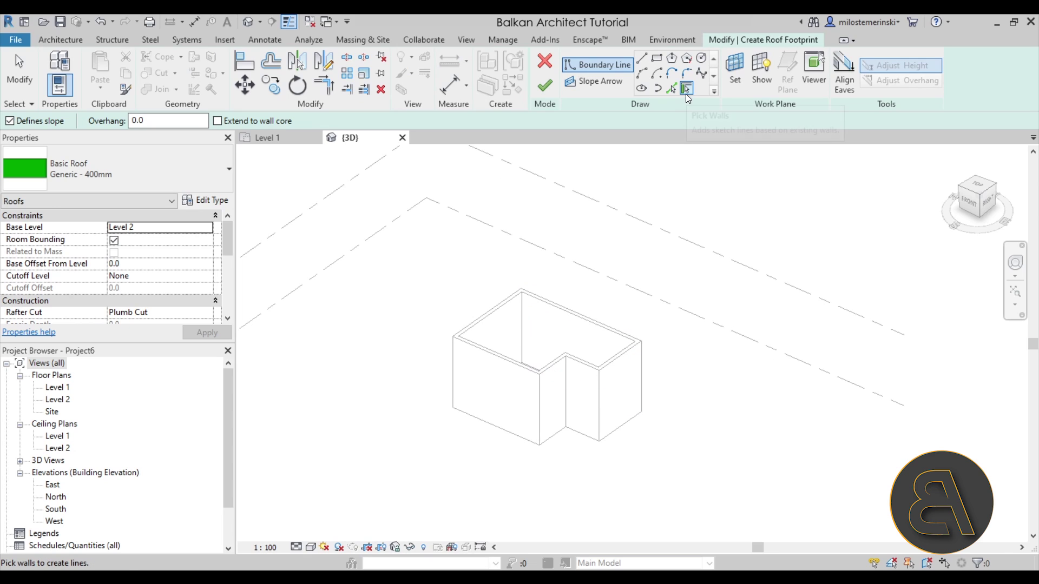
click(166, 124)
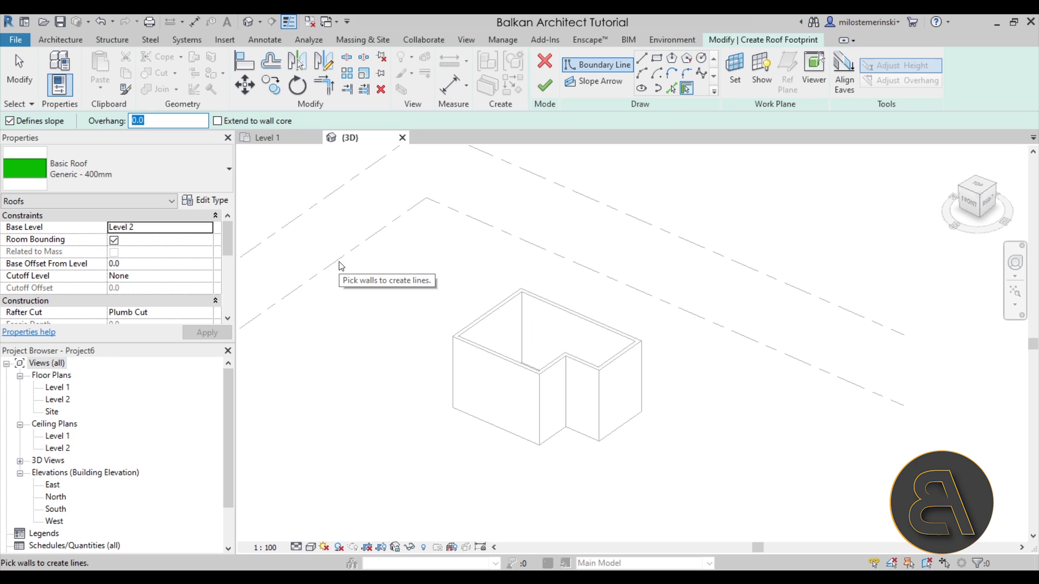
text(700)
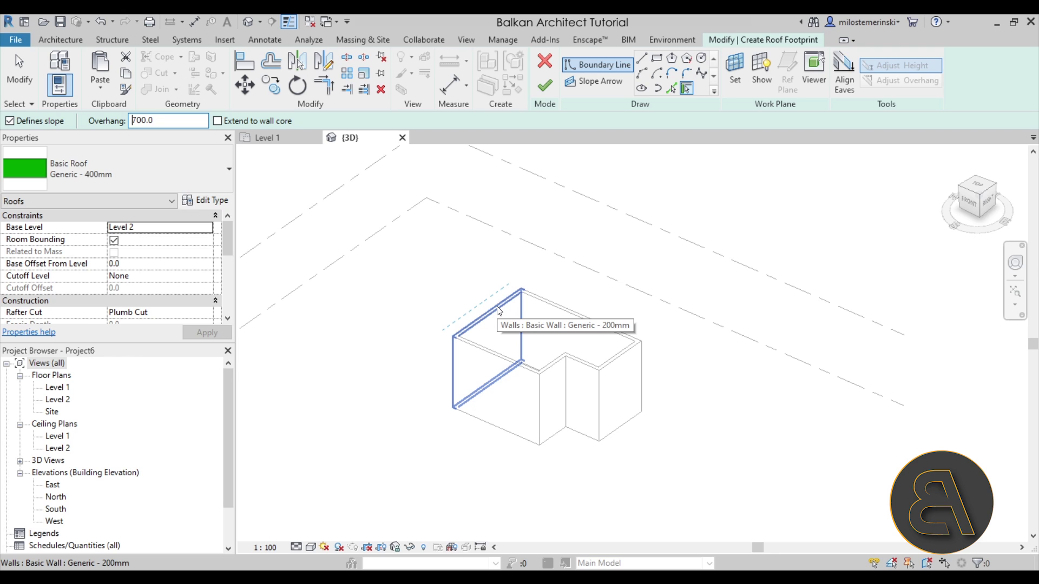
key(Tab)
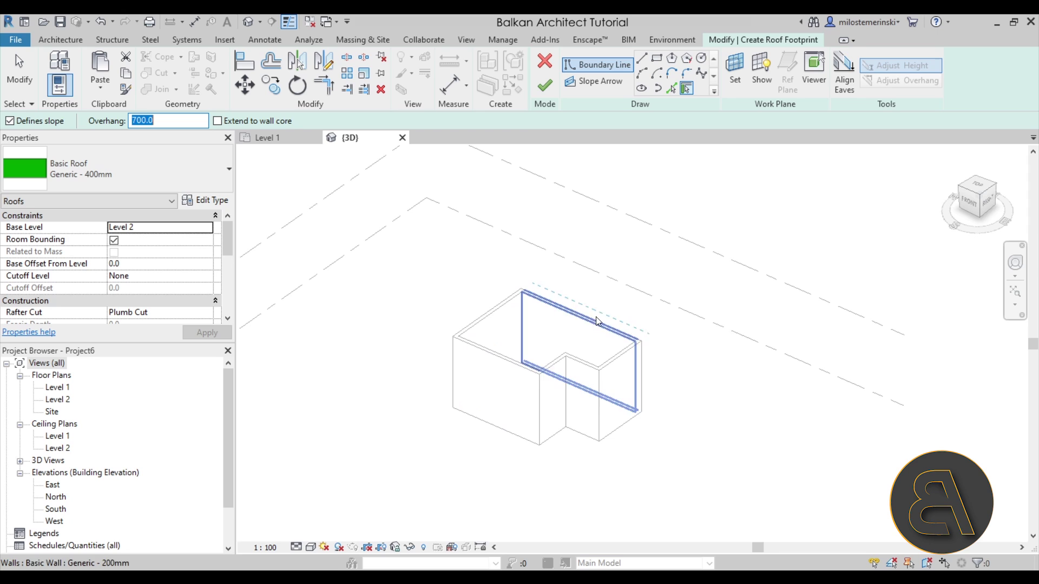
- Generate roof boundary lines along the whole wall chain
click(190, 124)
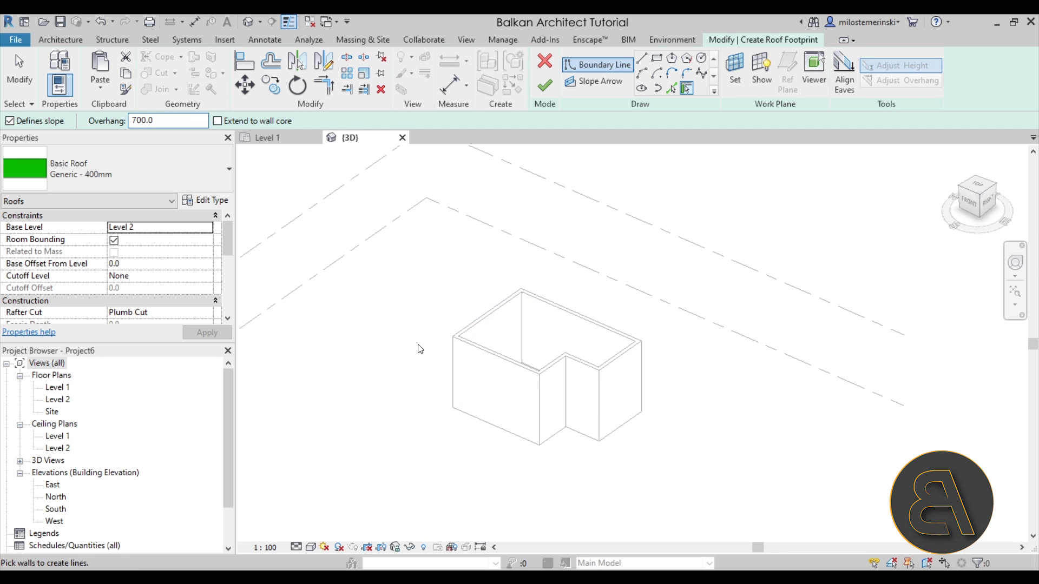
key(Tab)
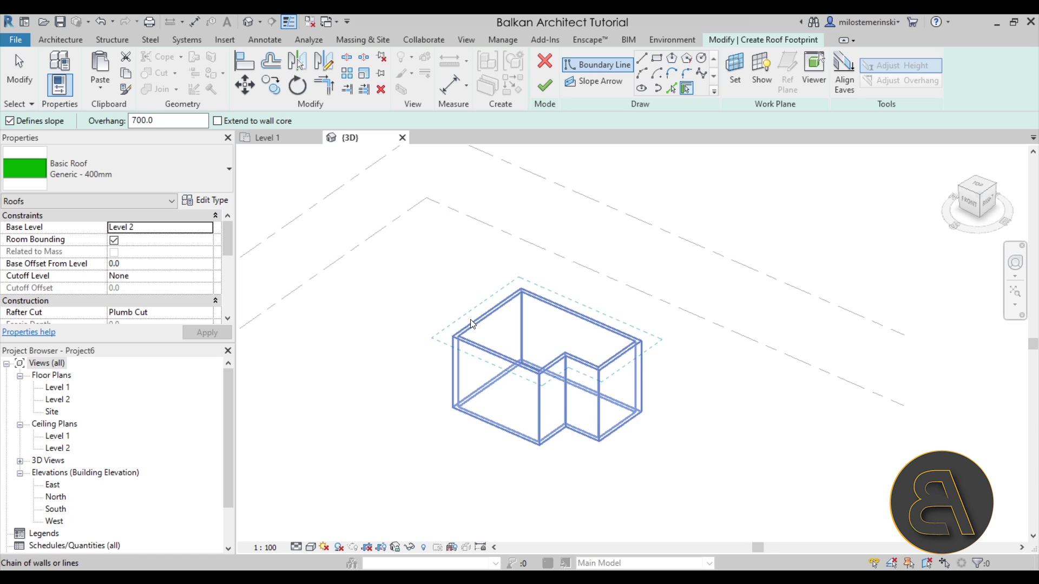
key(Tab)
click(474, 324)
shift+middle_drag(466, 394, 487, 398)
scroll(577, 403, up, 3)
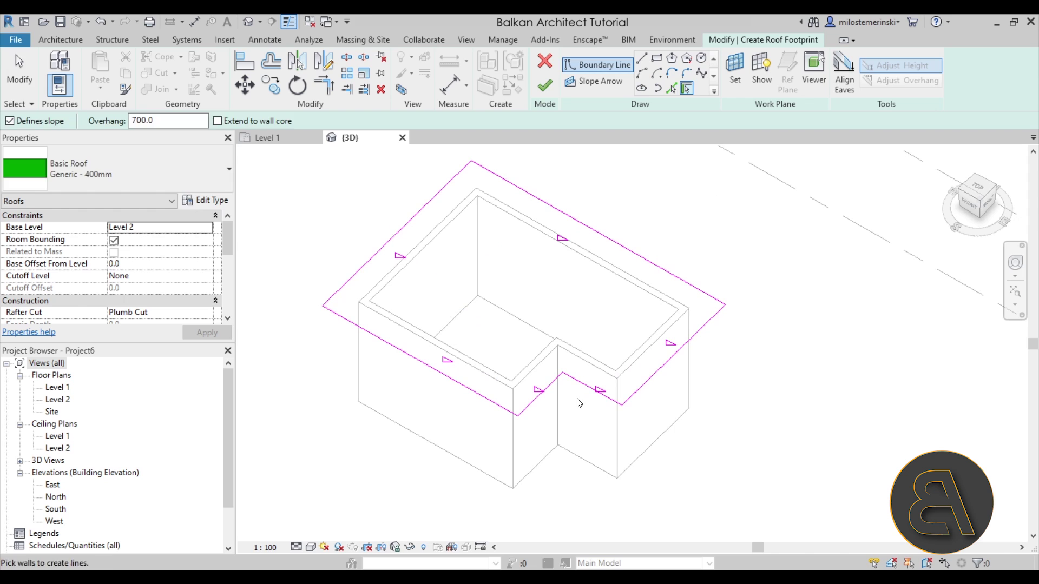
key(Escape)
key(Tab)
- Delete the two notch lines and trim the bottom and right lines into a corner
click(592, 389)
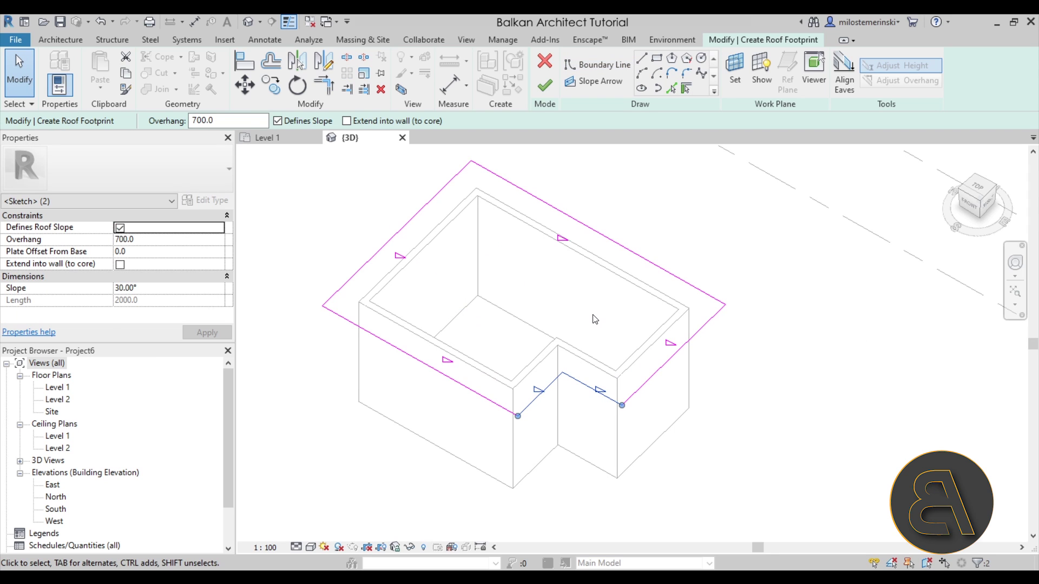
key(Delete)
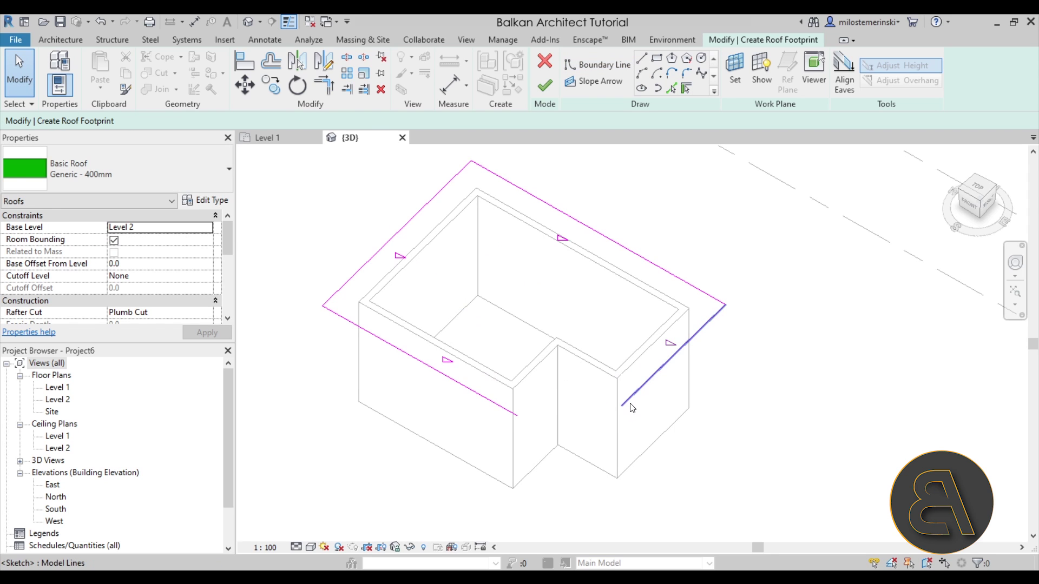
click(650, 378)
click(366, 179)
click(323, 85)
click(510, 413)
click(634, 392)
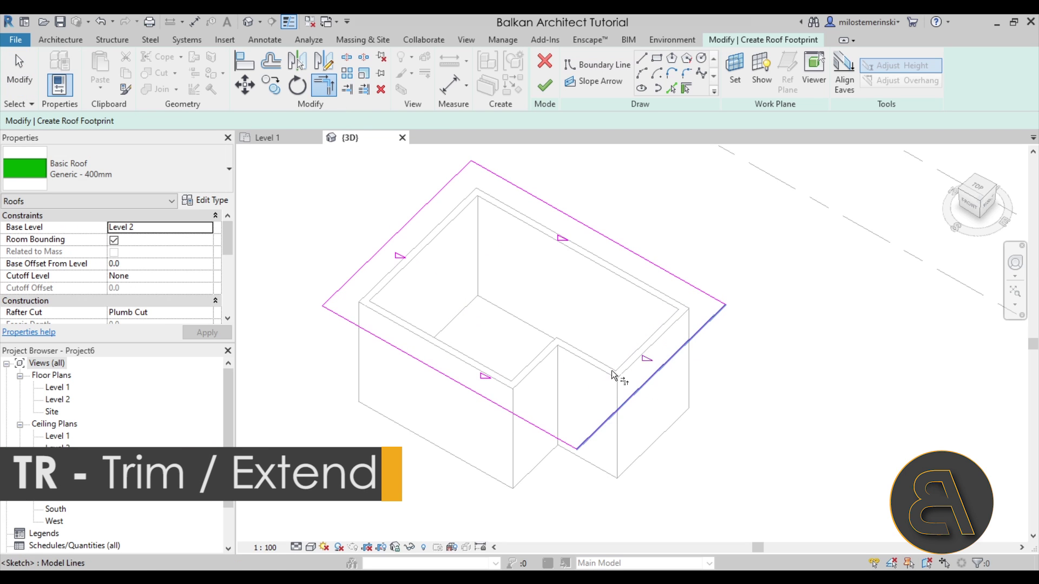
- Finish the hipped roof footprint and inspect the resulting roof
click(545, 85)
shift+middle_drag(753, 454, 701, 475)
key(Escape)
click(538, 400)
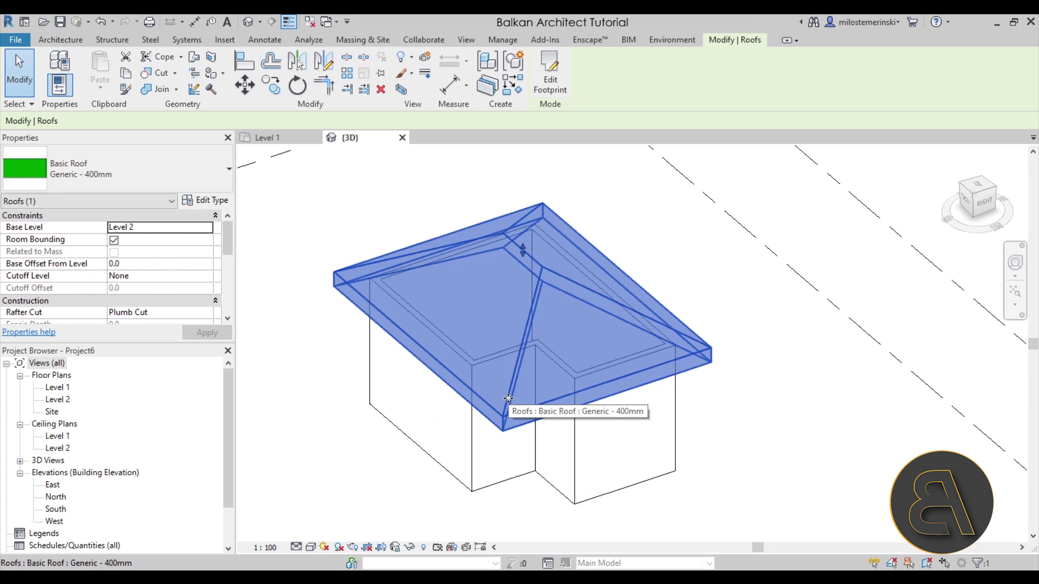
click(337, 425)
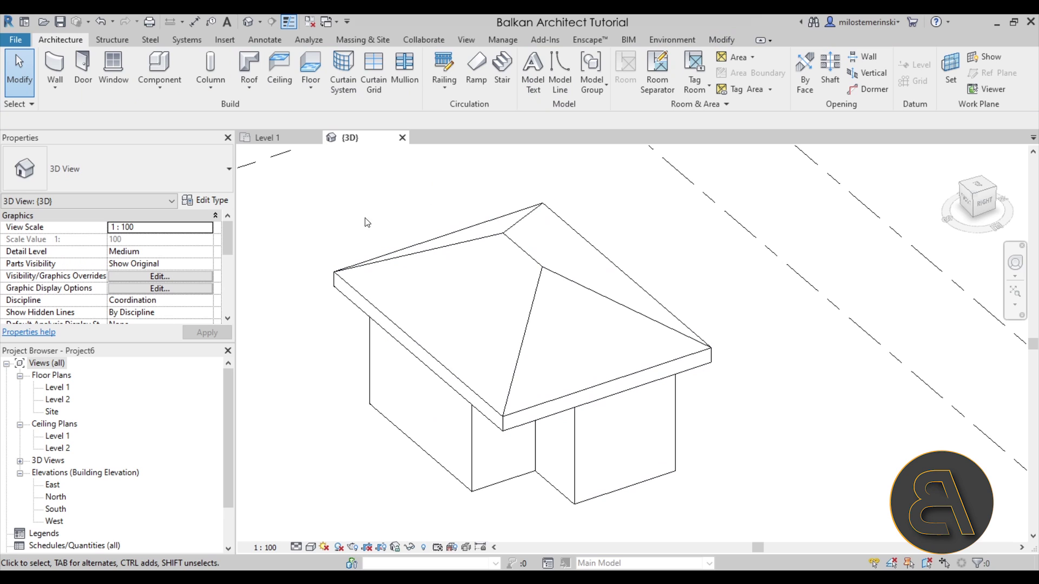
- In the Level 1 plan, set Underlay Range: Base Level to Level 2 and apply
click(267, 137)
scroll(476, 250, down, 2)
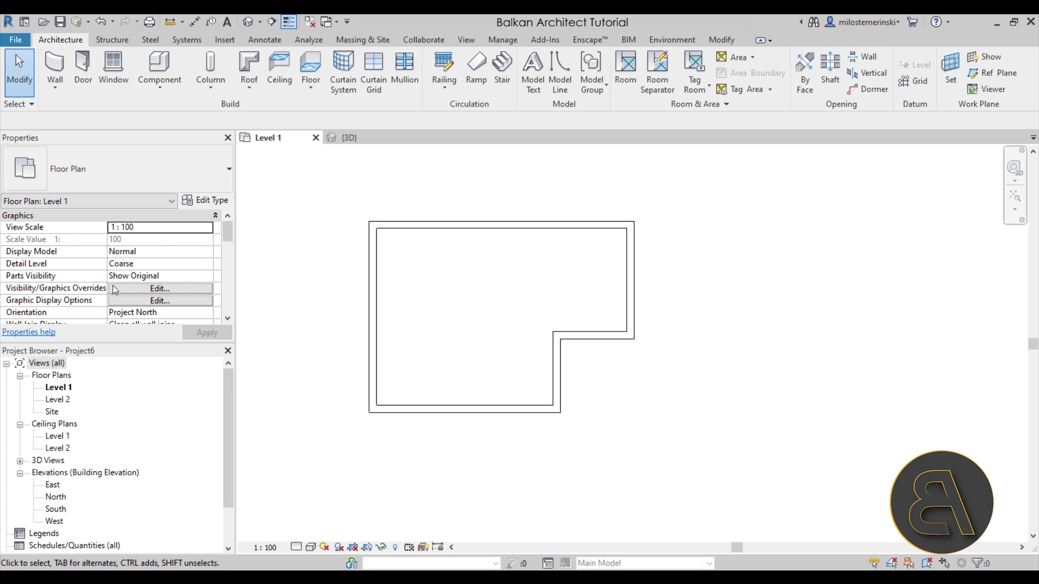
scroll(113, 287, down, 6)
scroll(113, 288, up, 1)
click(210, 264)
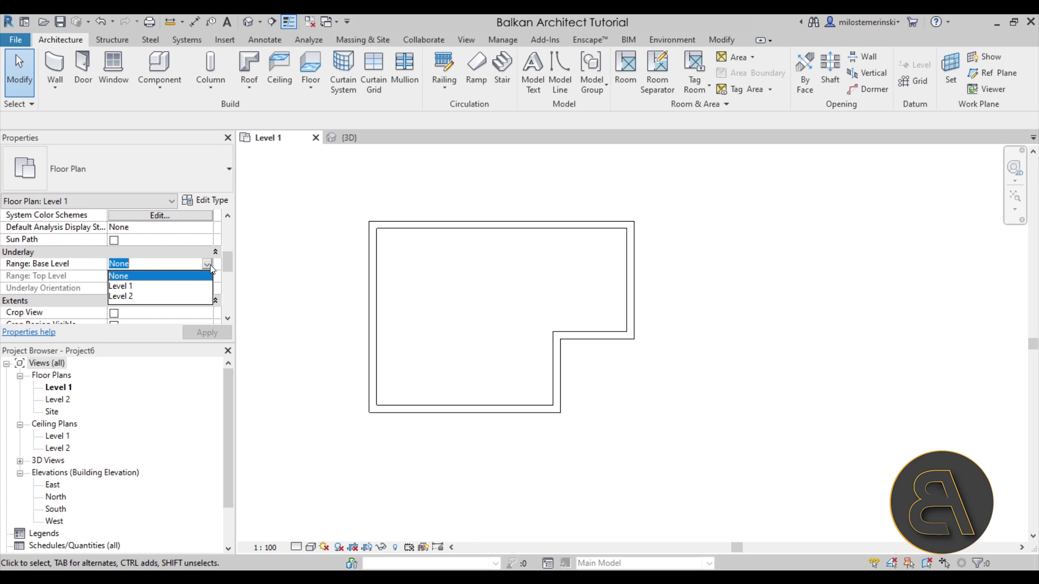
click(136, 298)
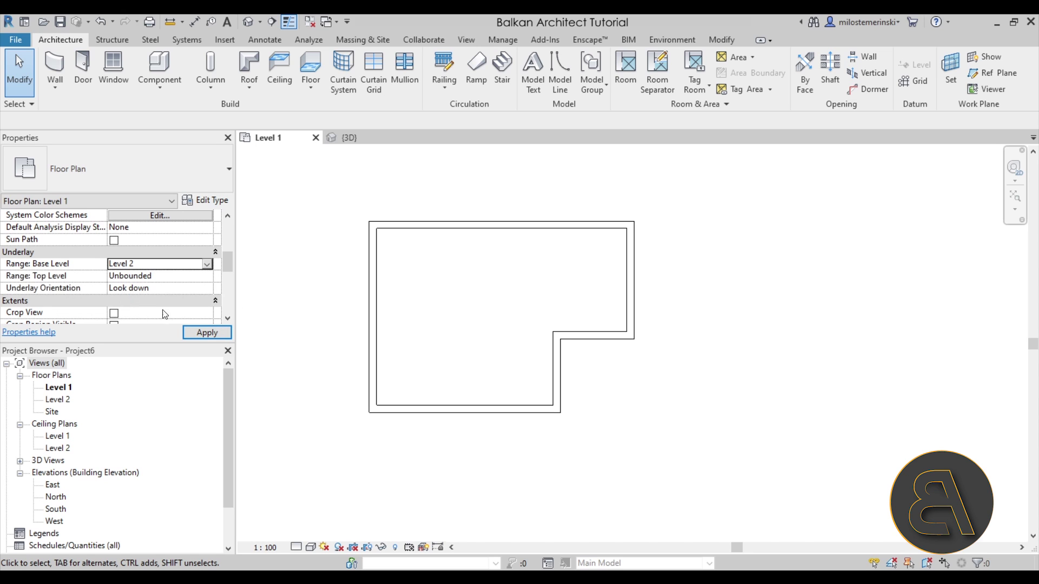
click(199, 332)
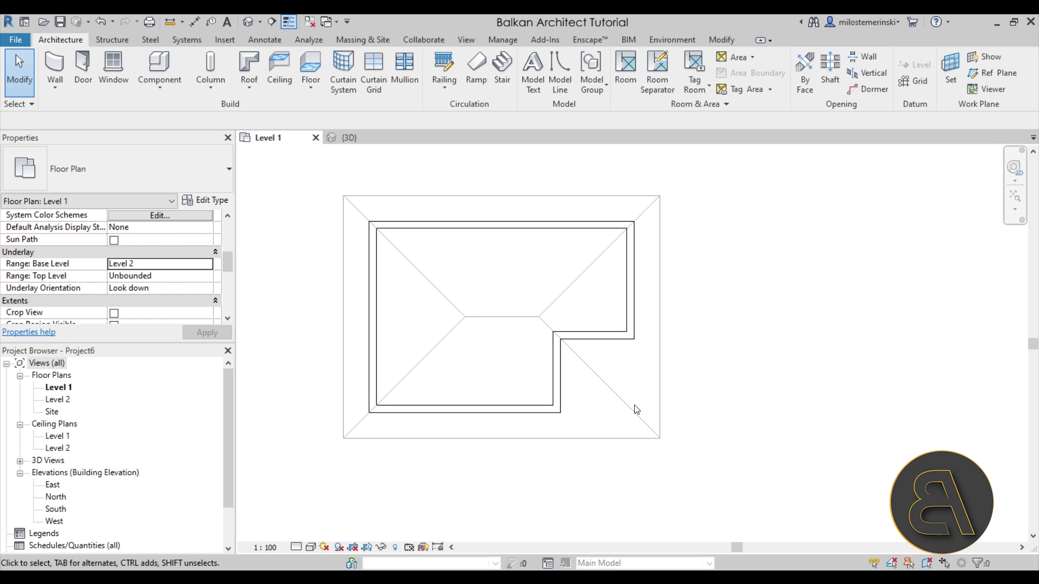
- Place an M_Desk 1525 x 762mm on Level 2 right of the roof, then reopen Level 1
double_click(59, 399)
scroll(509, 319, down, 1)
key(c)
key(m)
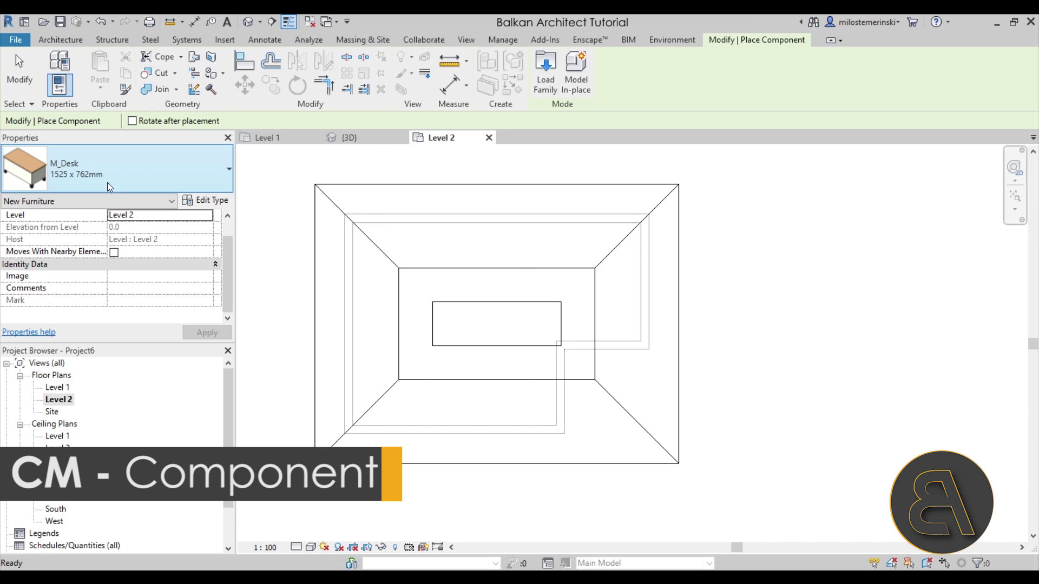
click(727, 272)
key(Escape)
click(270, 139)
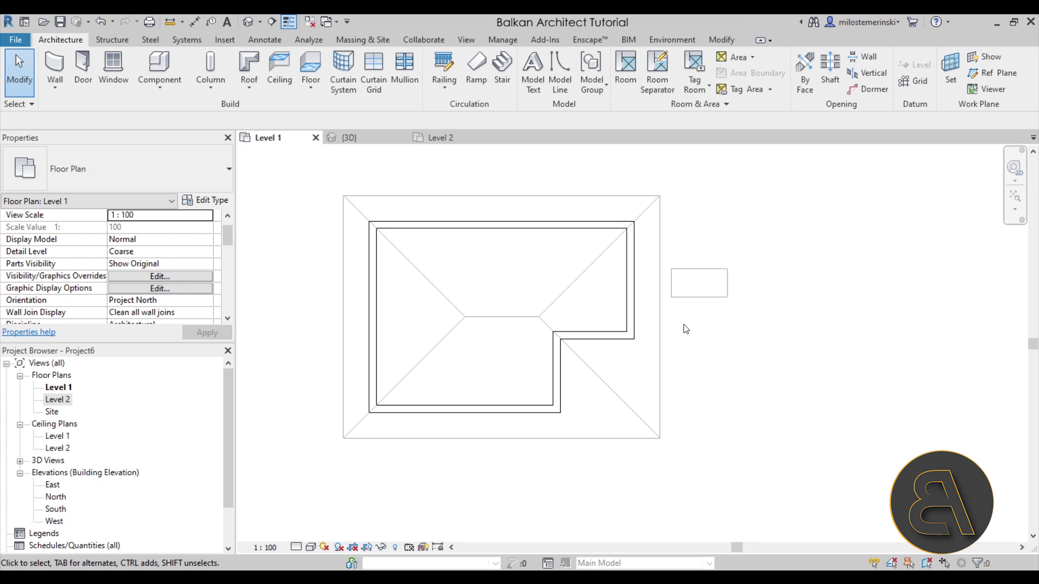
- Start Linework from the Modify tab with the <Overhead> line style
click(716, 40)
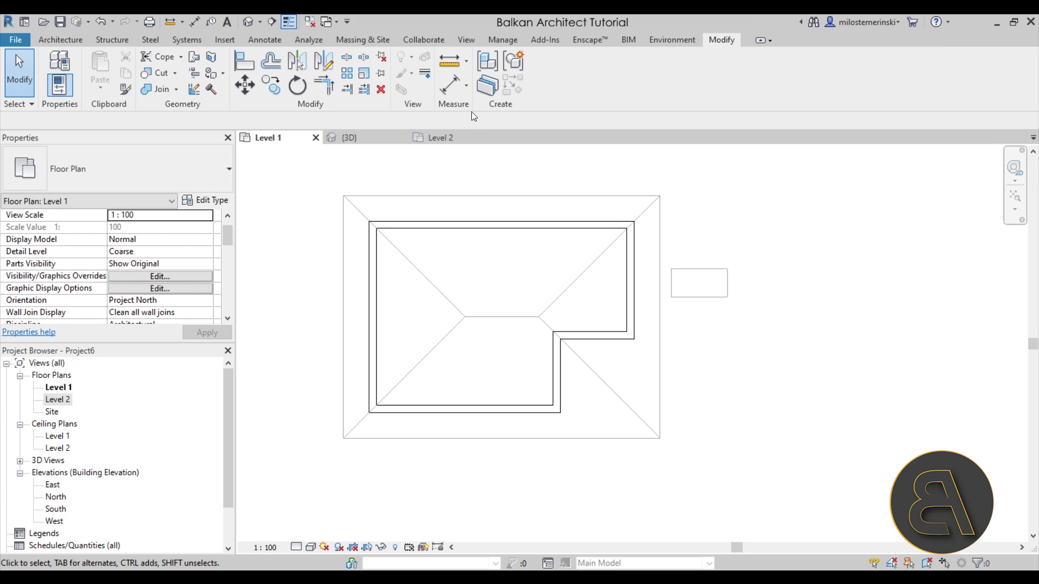
click(425, 72)
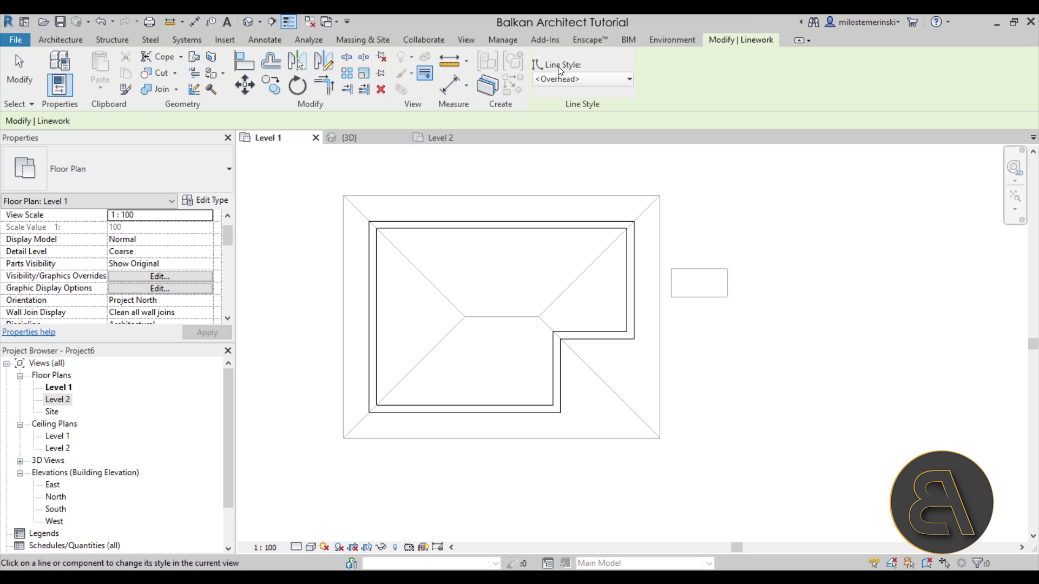
click(573, 79)
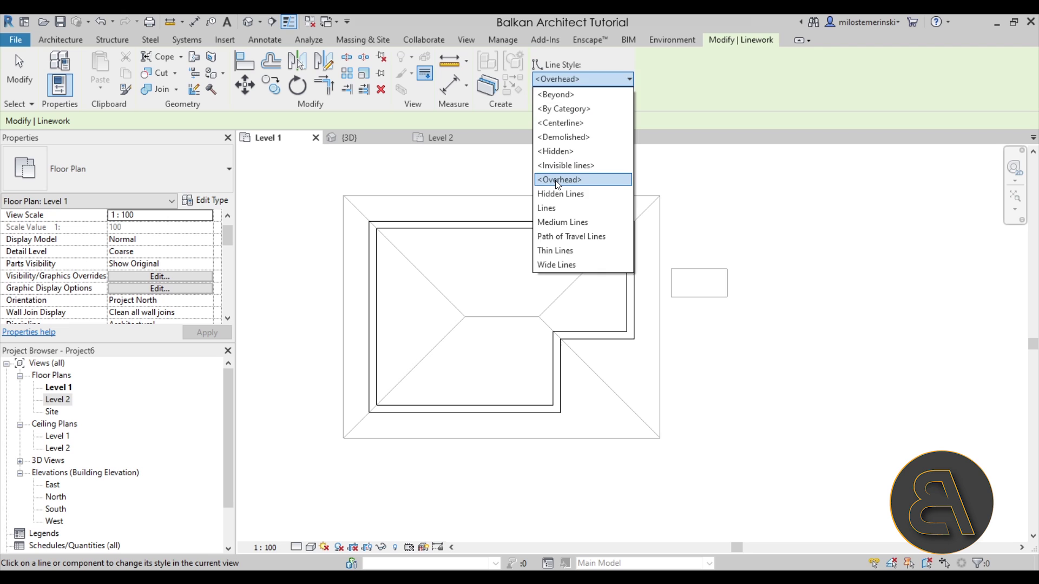
click(557, 180)
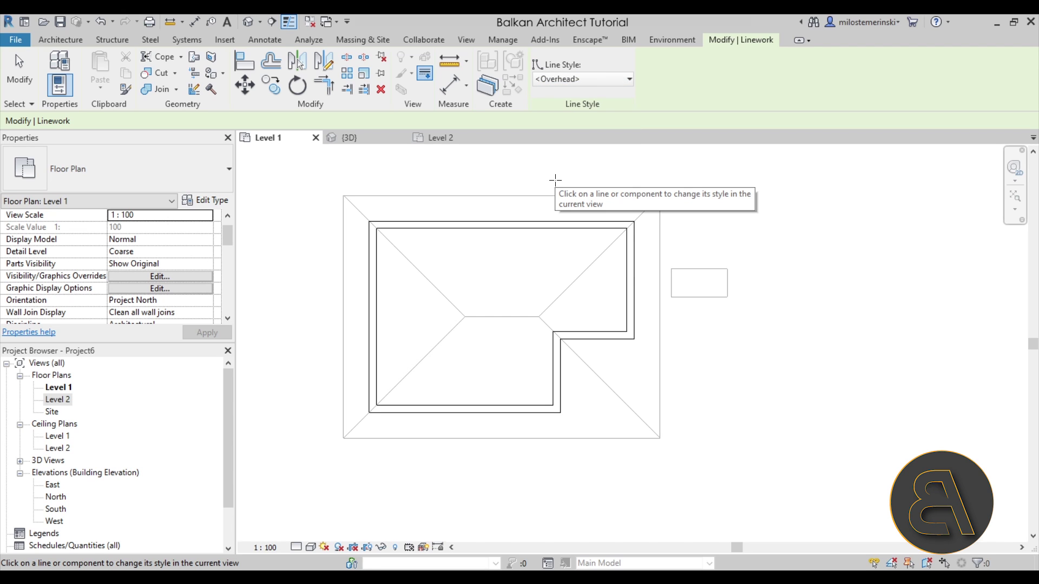
- Restyle the roof's top, left, bottom and right edges as Overhead
click(513, 196)
click(343, 271)
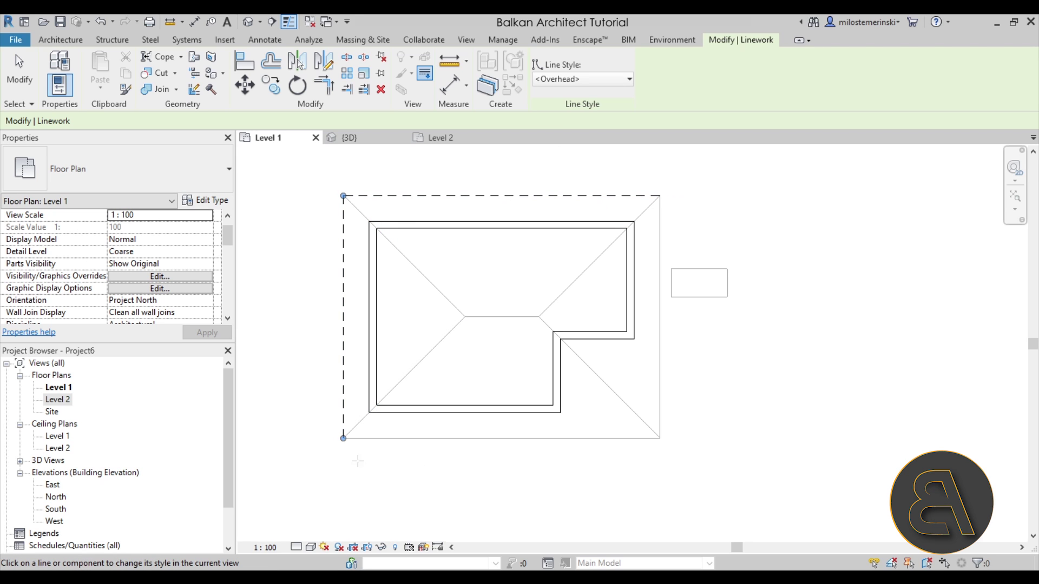
scroll(359, 201, up, 3)
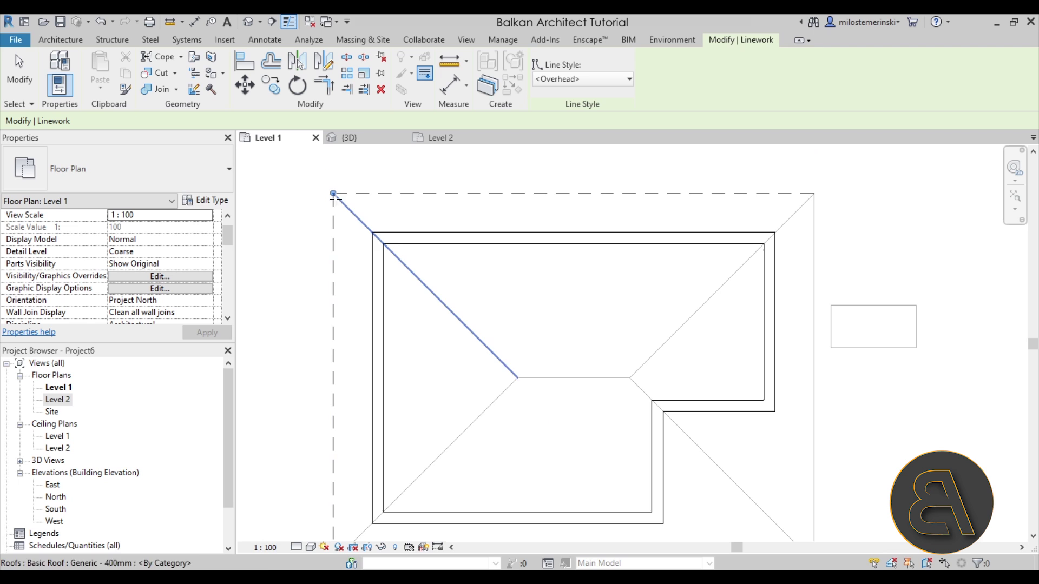
scroll(354, 196, up, 2)
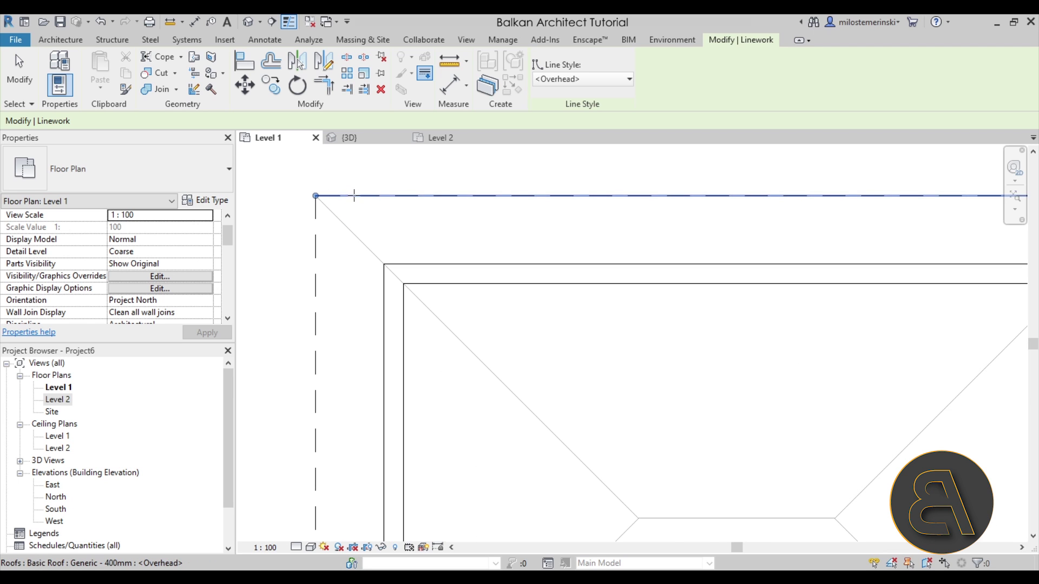
scroll(354, 196, down, 3)
scroll(473, 437, up, 3)
click(476, 408)
click(780, 343)
scroll(639, 359, down, 2)
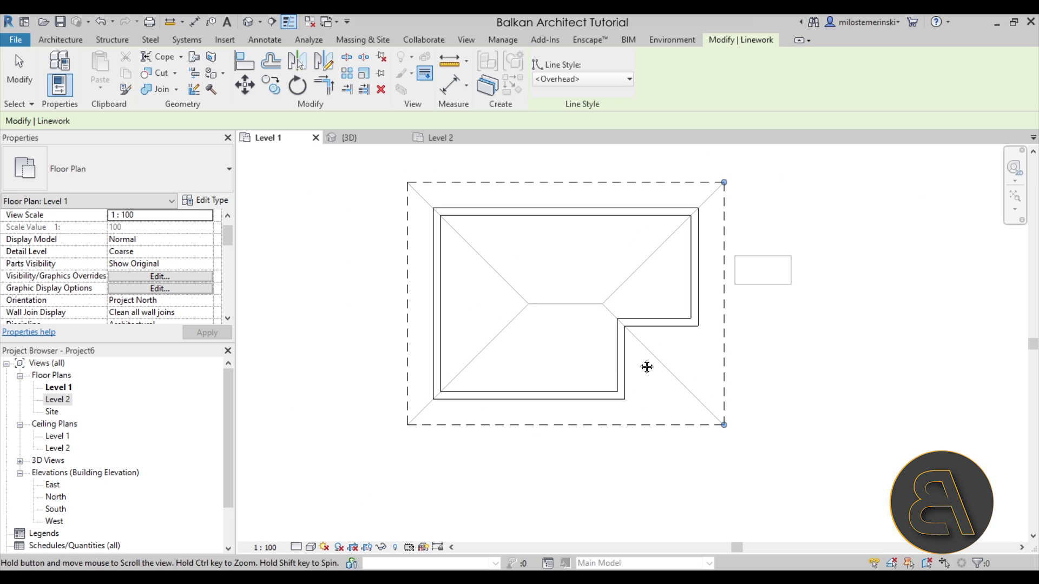
- Set the Level 1 Underlay Range: Base Level to None and apply
key(Escape)
key(Escape)
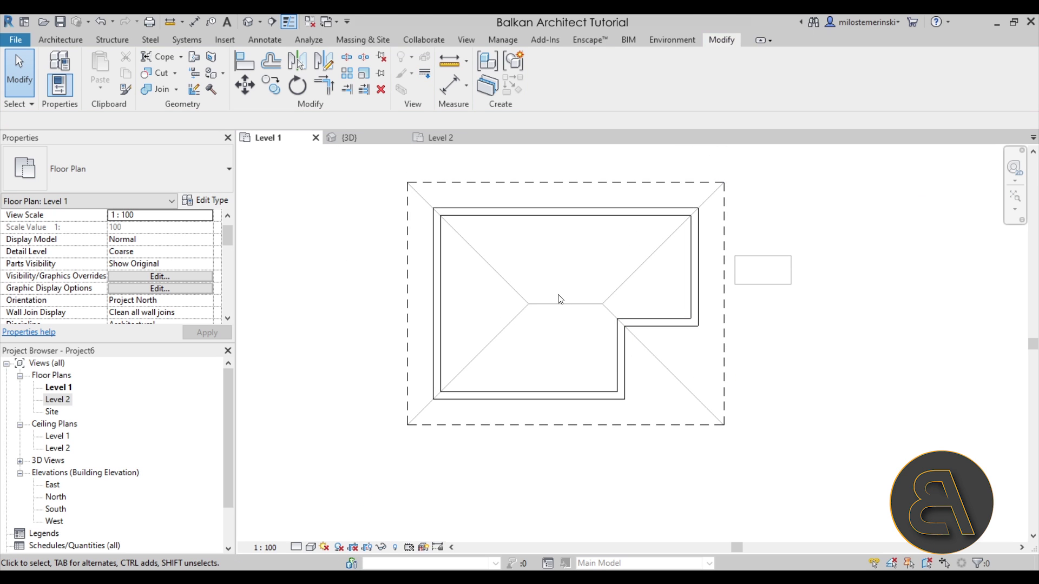
scroll(187, 261, down, 5)
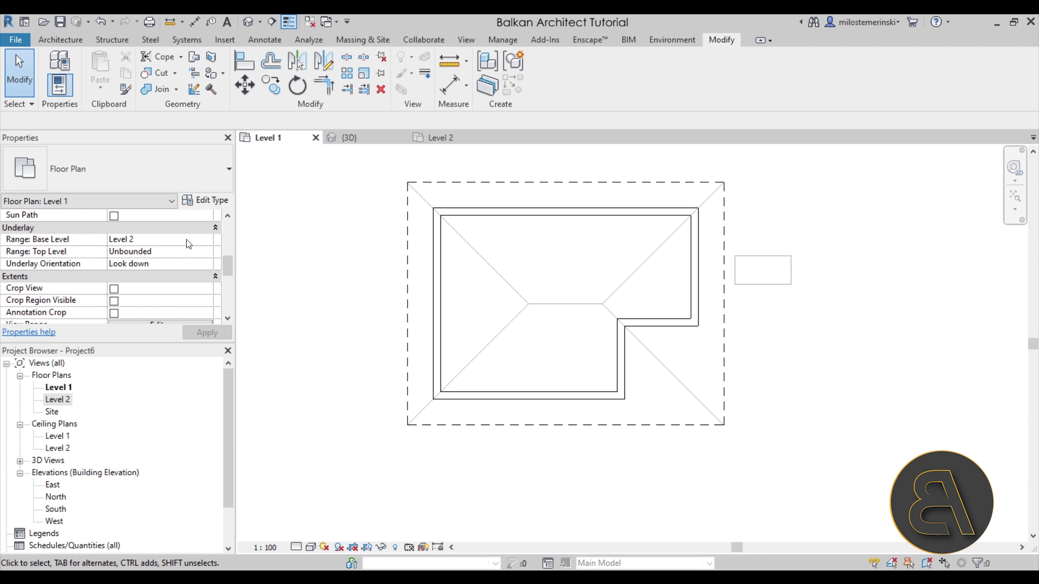
click(162, 239)
click(207, 239)
click(163, 251)
click(207, 333)
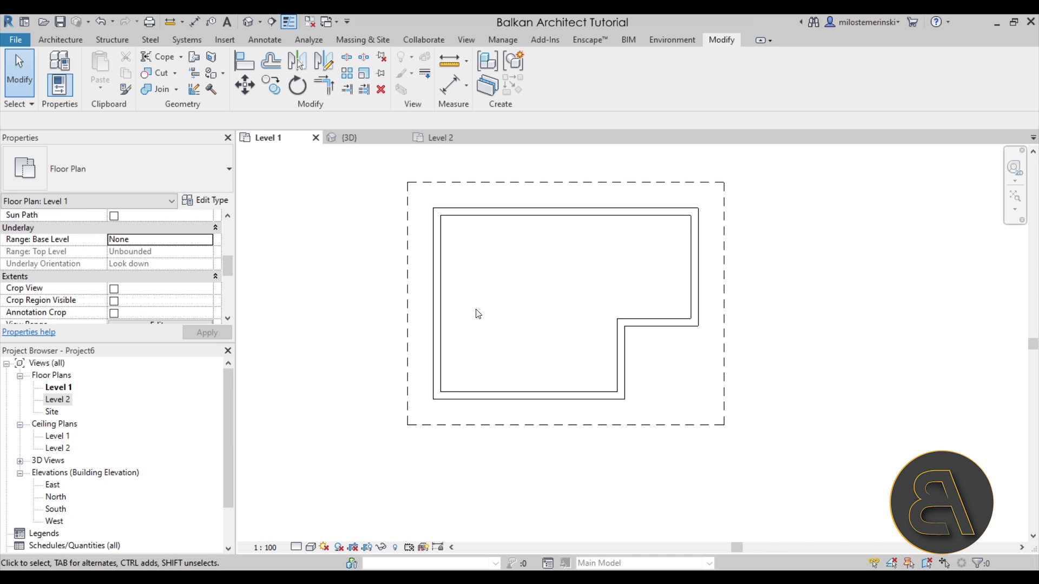
- Select and deselect the roof by its edges to confirm only the dashed outline shows
click(459, 182)
click(384, 223)
click(407, 232)
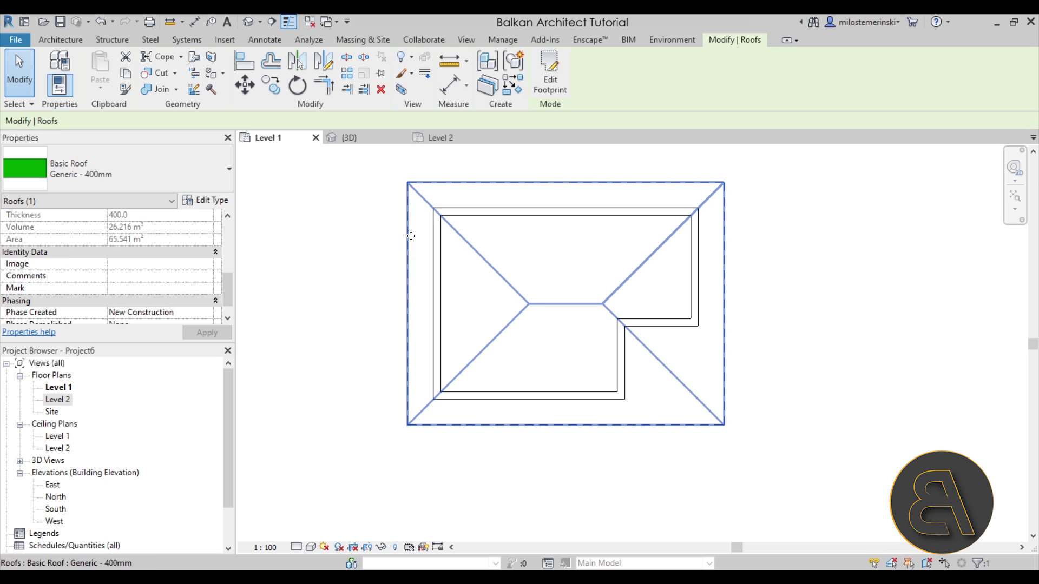
click(386, 258)
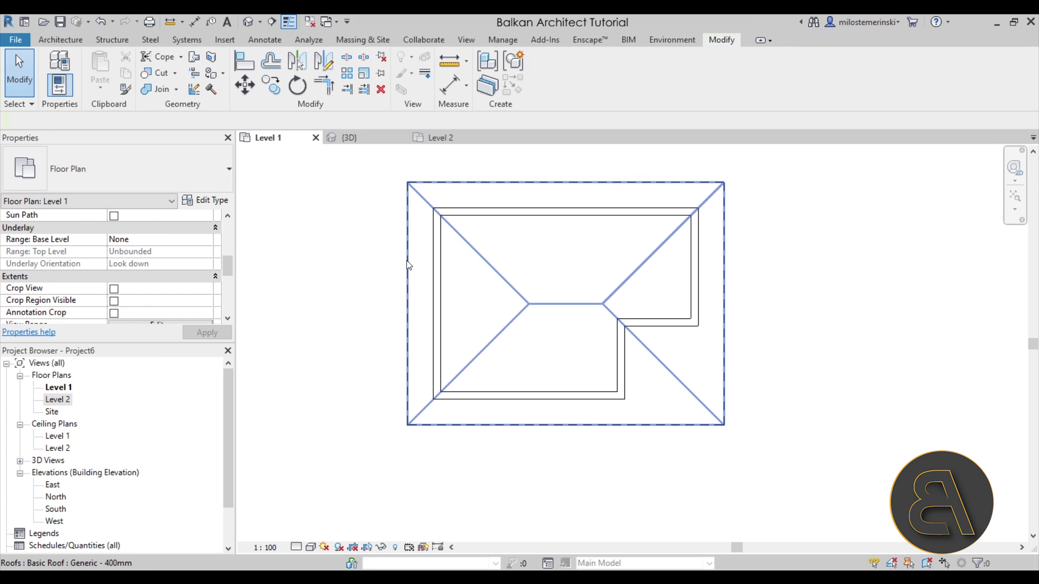
click(409, 265)
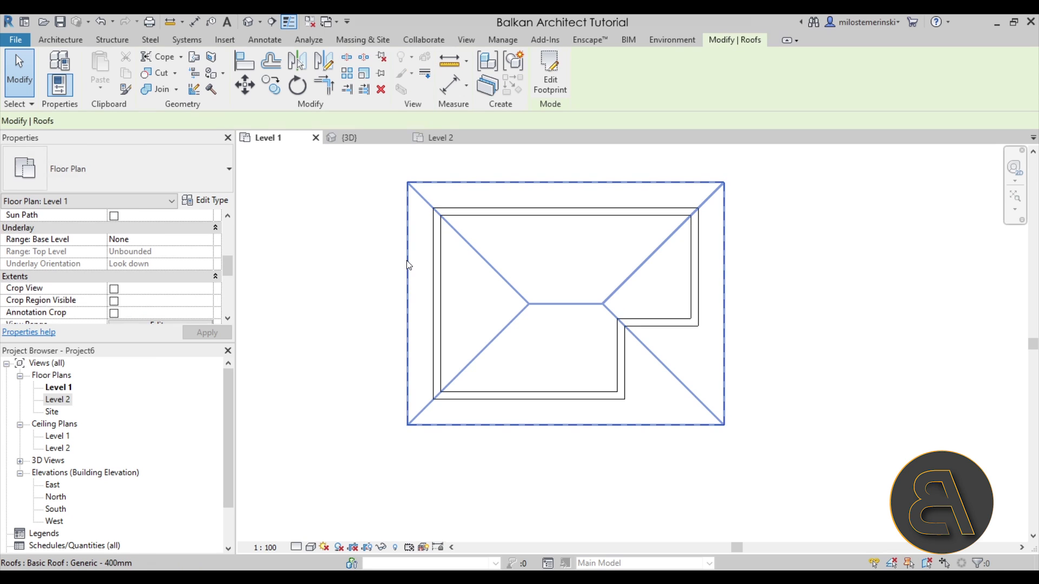
click(346, 304)
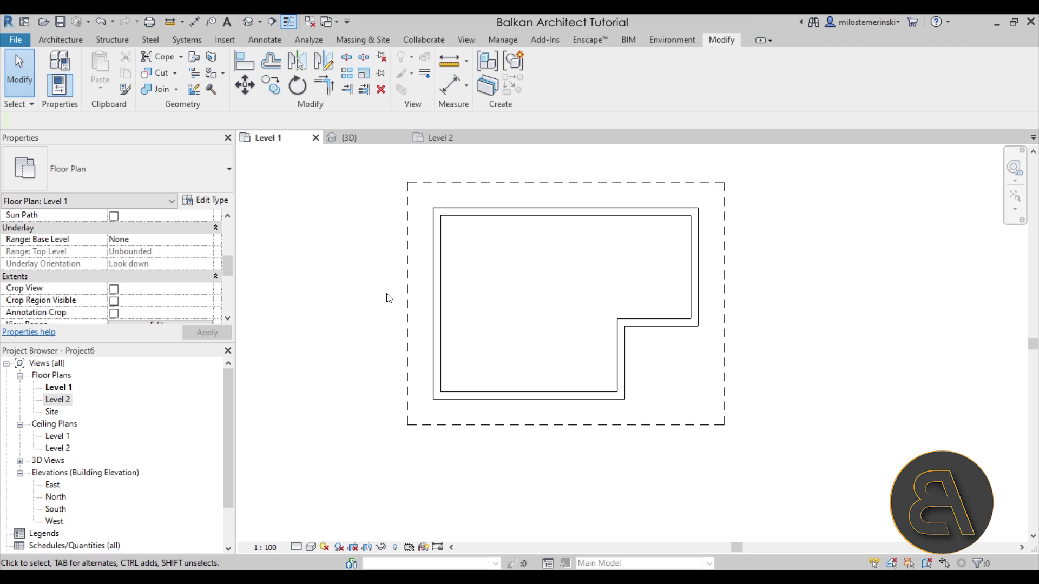
- Edit the roof footprint and draw a three-line bump above its top edge
click(407, 332)
click(562, 88)
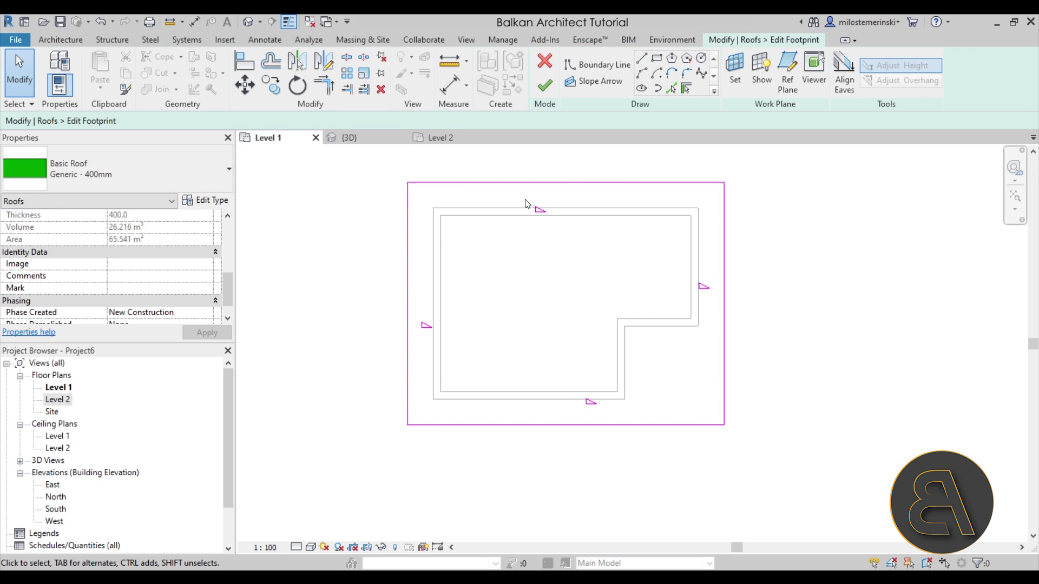
middle_drag(518, 190, 506, 227)
click(642, 59)
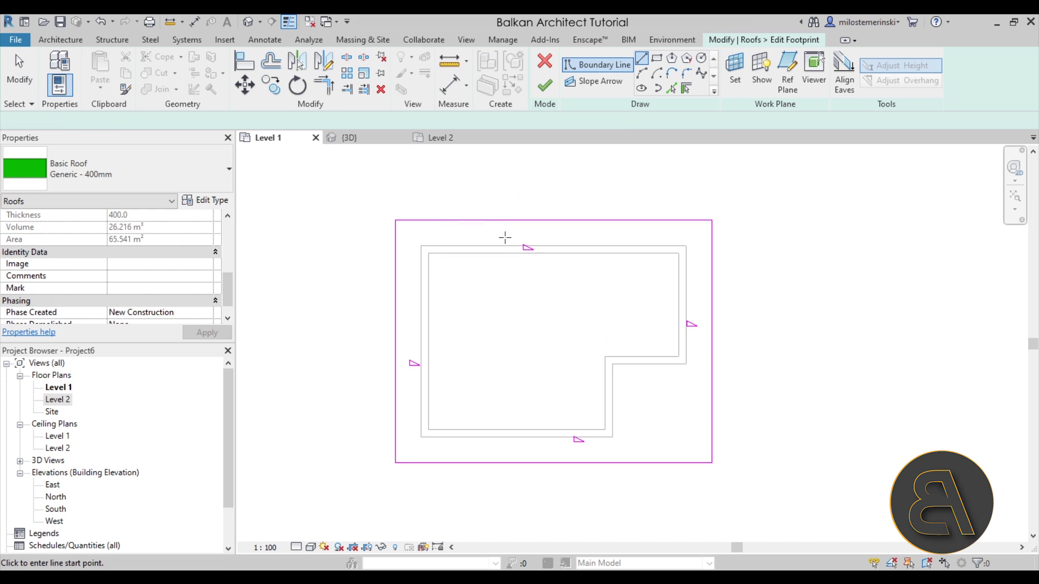
click(513, 220)
click(513, 161)
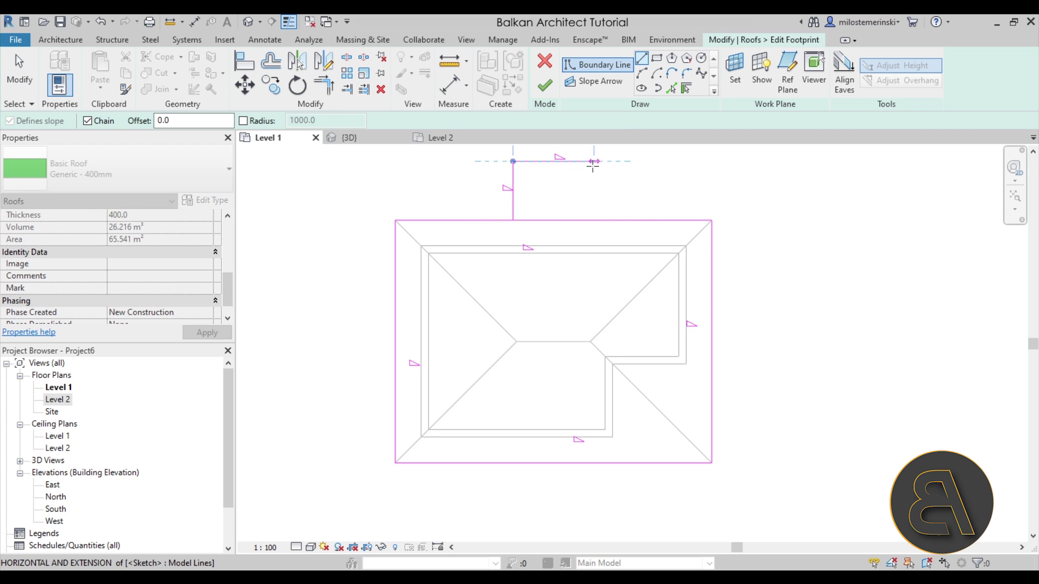
click(612, 162)
click(611, 227)
key(Escape)
key(Escape)
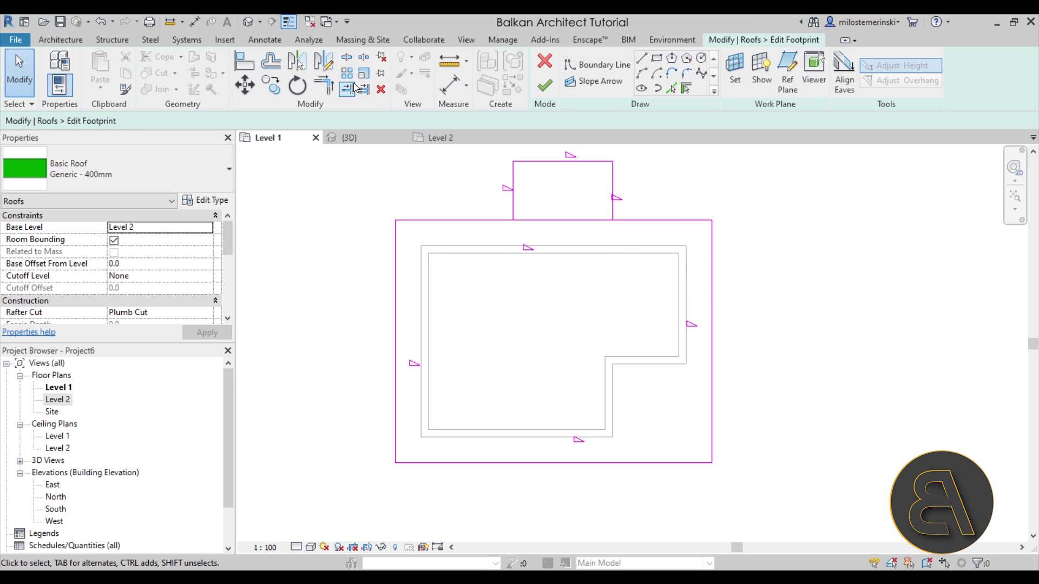
- Split the top footprint edge with SL and trim it to the bump's right side with TR
key(s)
key(l)
click(566, 216)
key(Escape)
key(t)
key(r)
click(630, 221)
click(613, 214)
- Finish the roof with its new wing, then undo the footprint change with Ctrl+Z
click(545, 85)
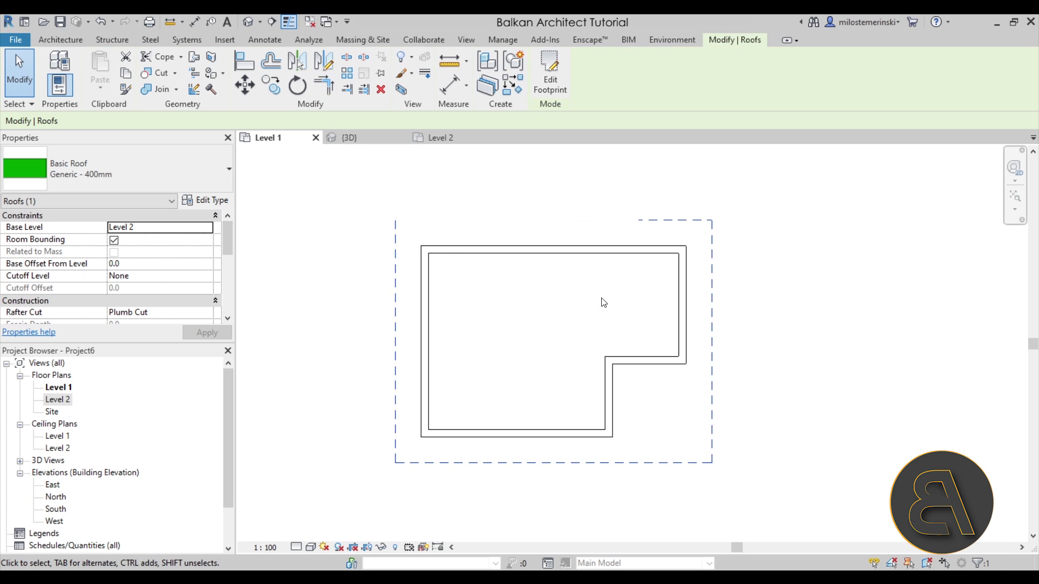
key(Escape)
middle_drag(550, 222, 593, 304)
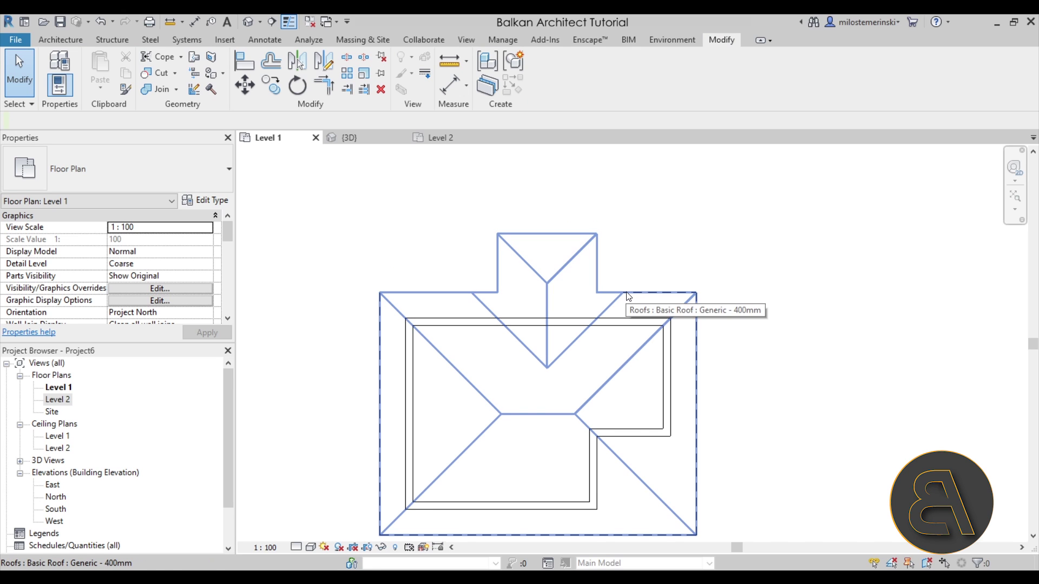
key(ctrl+z)
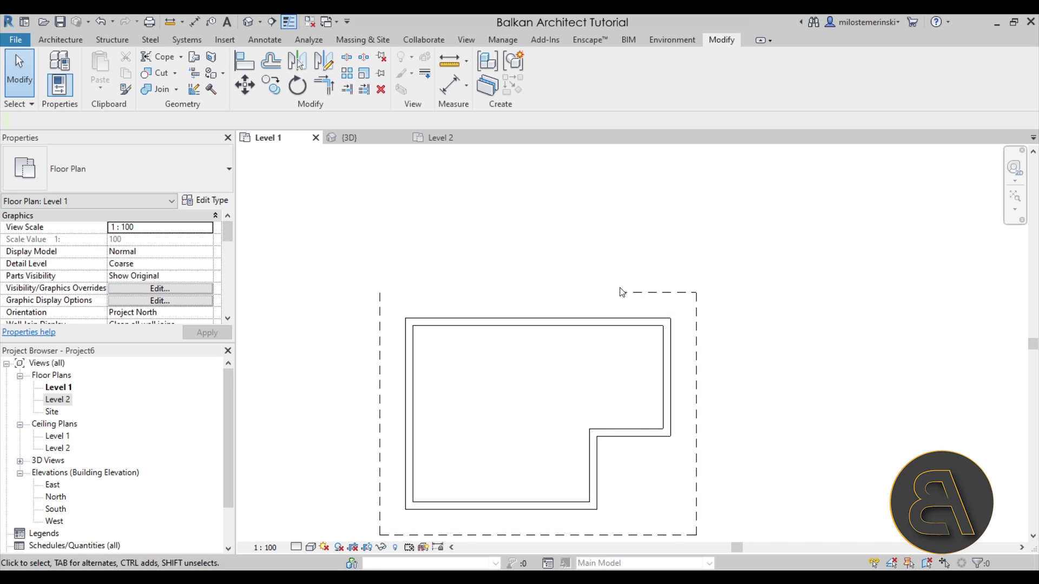
- Undo the bump lines, declining Cancel Edit Mode, until the plain rectangular roof returns
click(105, 23)
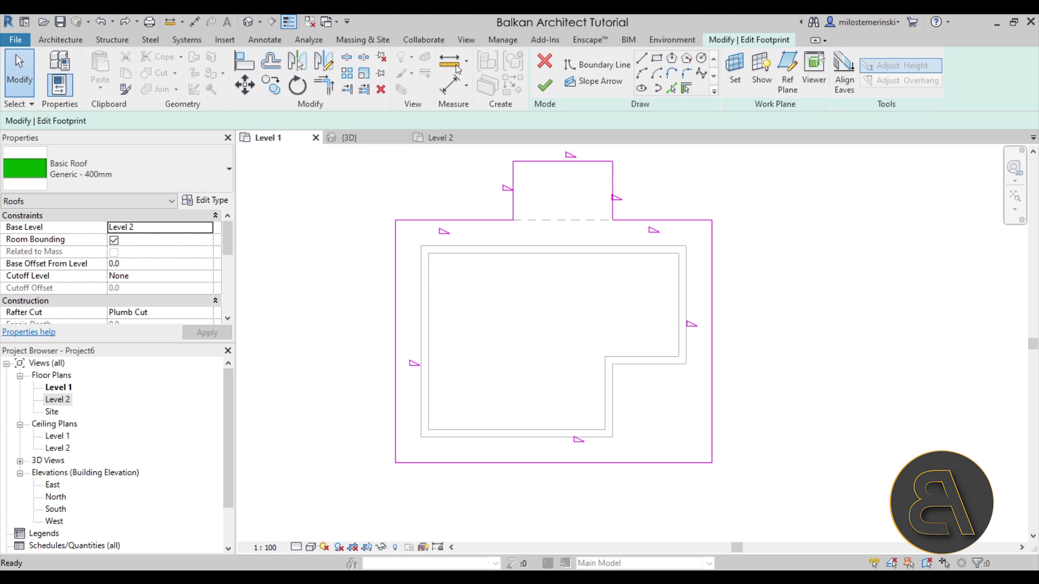
click(545, 63)
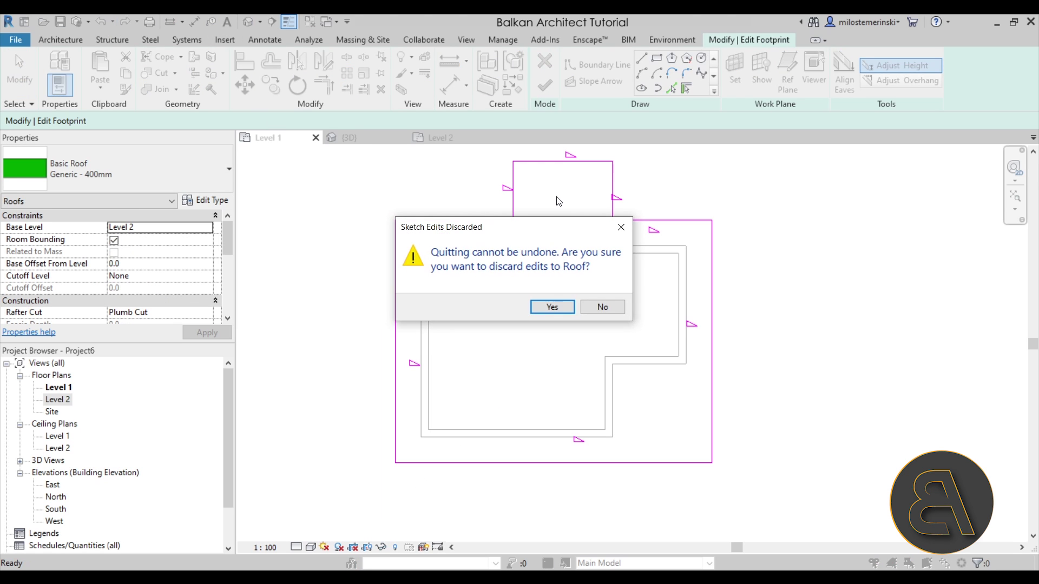
click(603, 307)
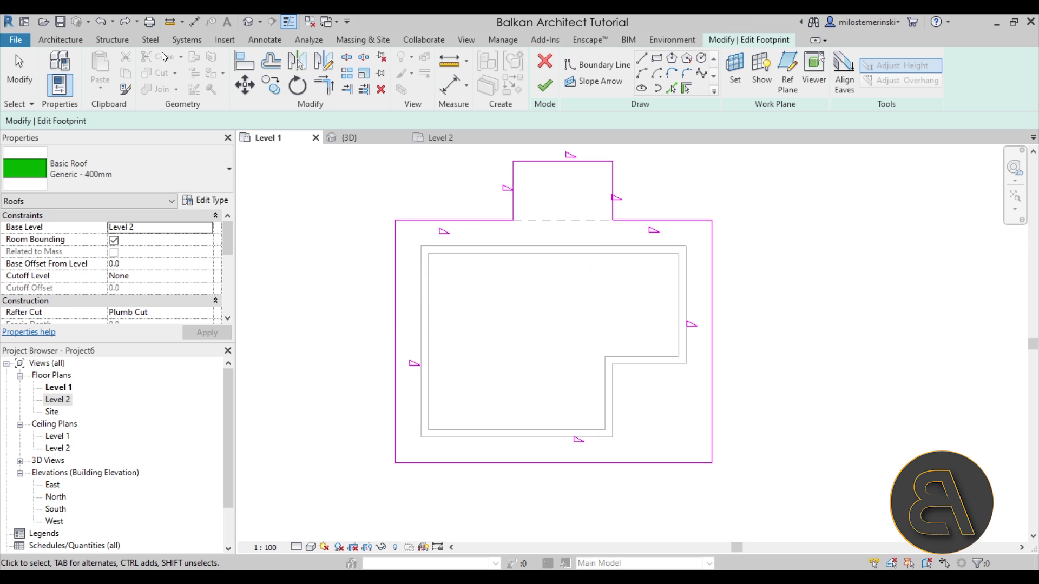
click(102, 22)
click(101, 23)
click(102, 22)
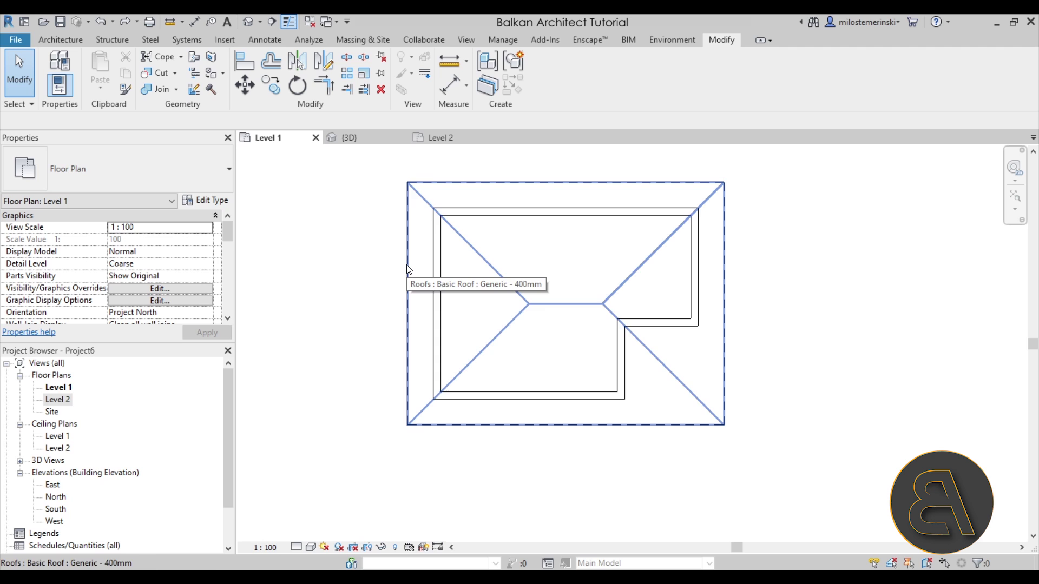
middle_drag(509, 271, 505, 328)
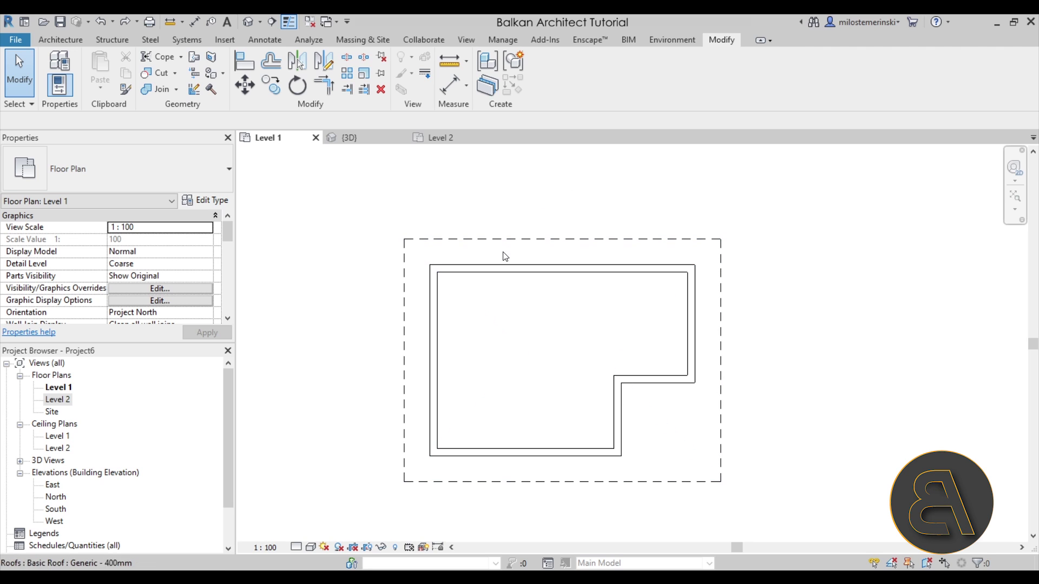
middle_drag(528, 262, 514, 248)
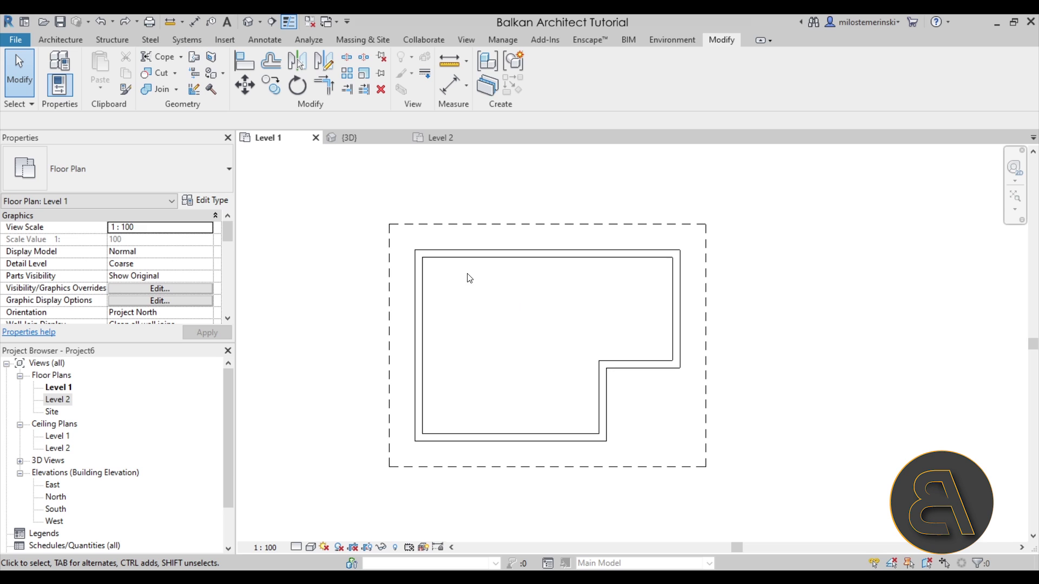
middle_drag(492, 336, 497, 329)
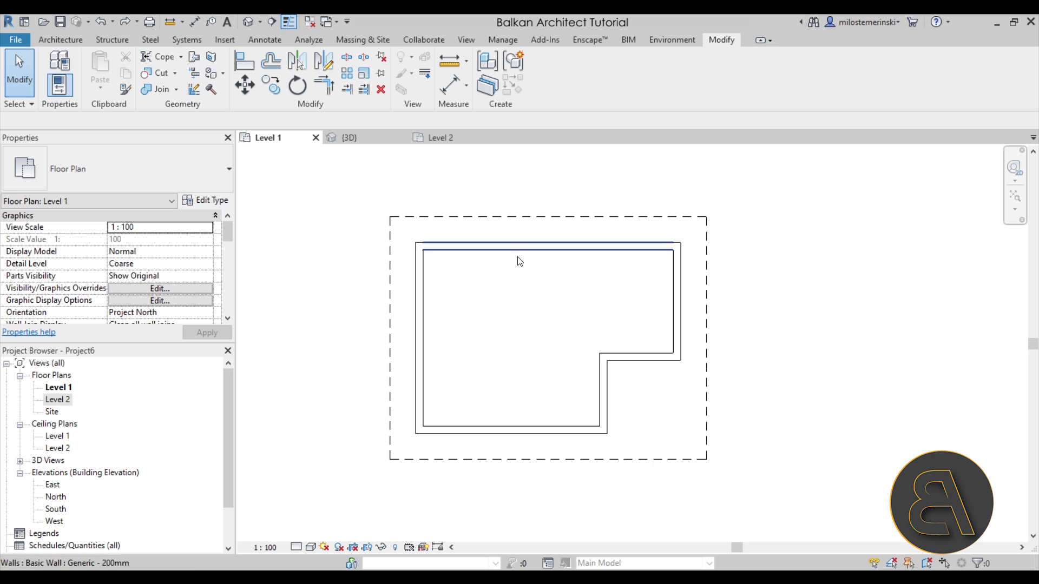
middle_drag(509, 303, 489, 308)
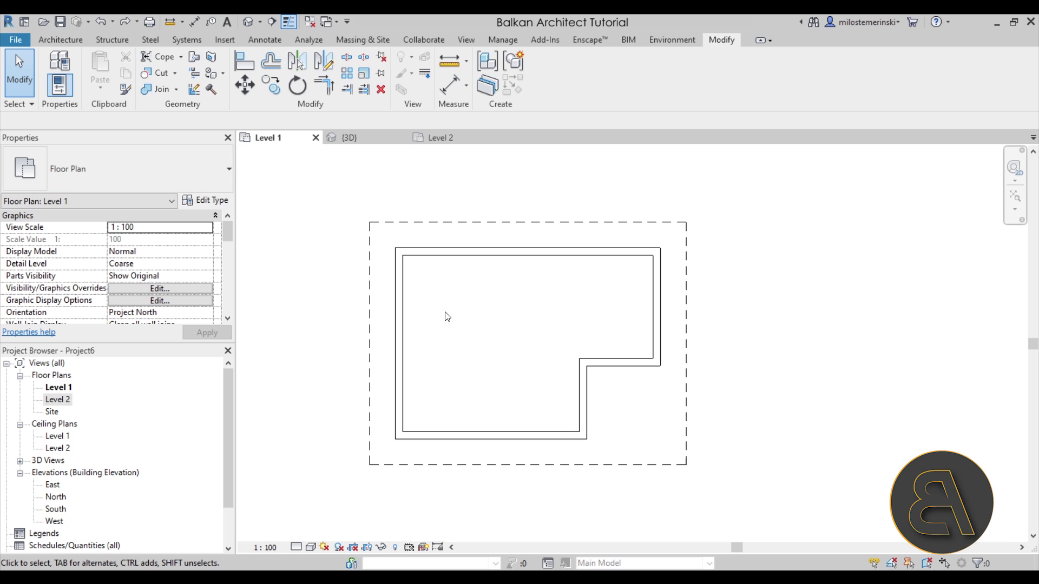
- Create a floor bounded by the full chain of L-shaped walls, picked with Tab
click(61, 40)
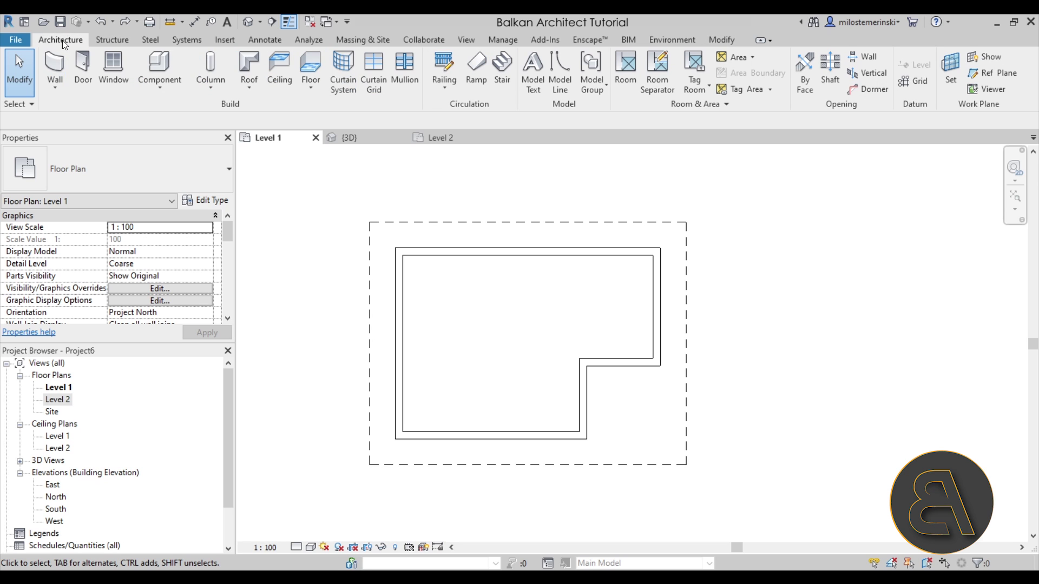
click(311, 62)
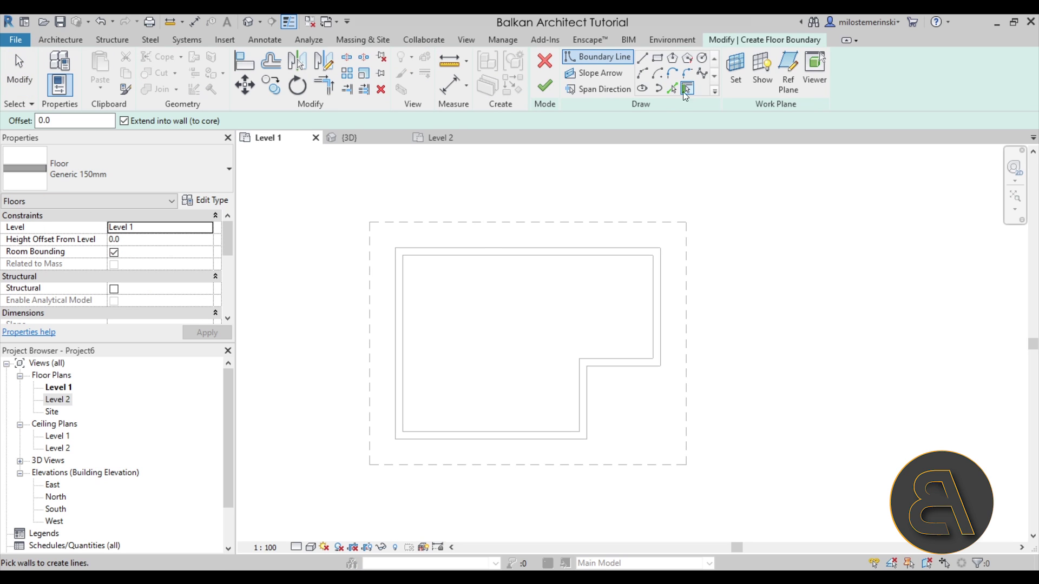
key(Tab)
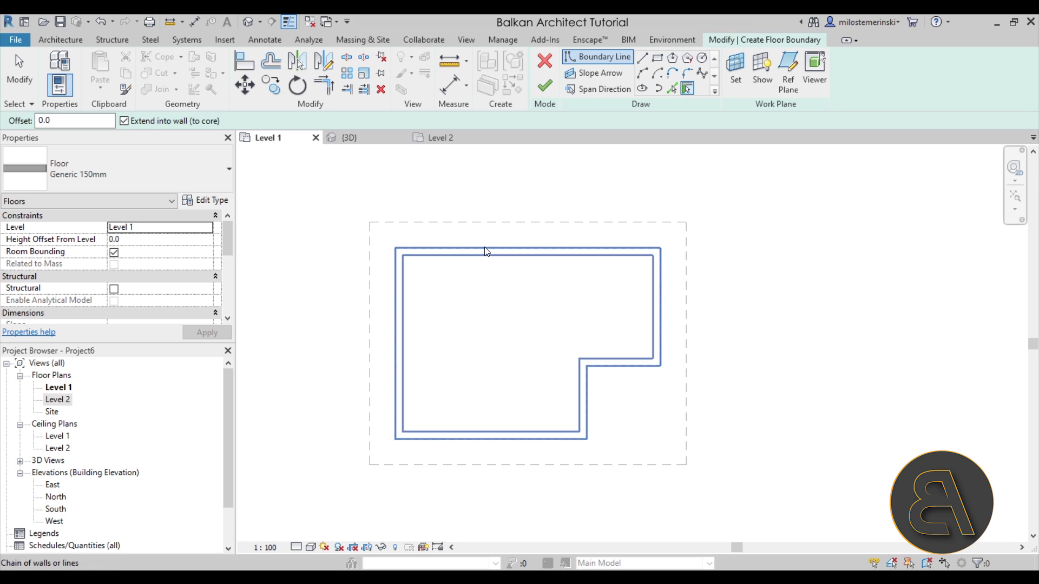
click(486, 251)
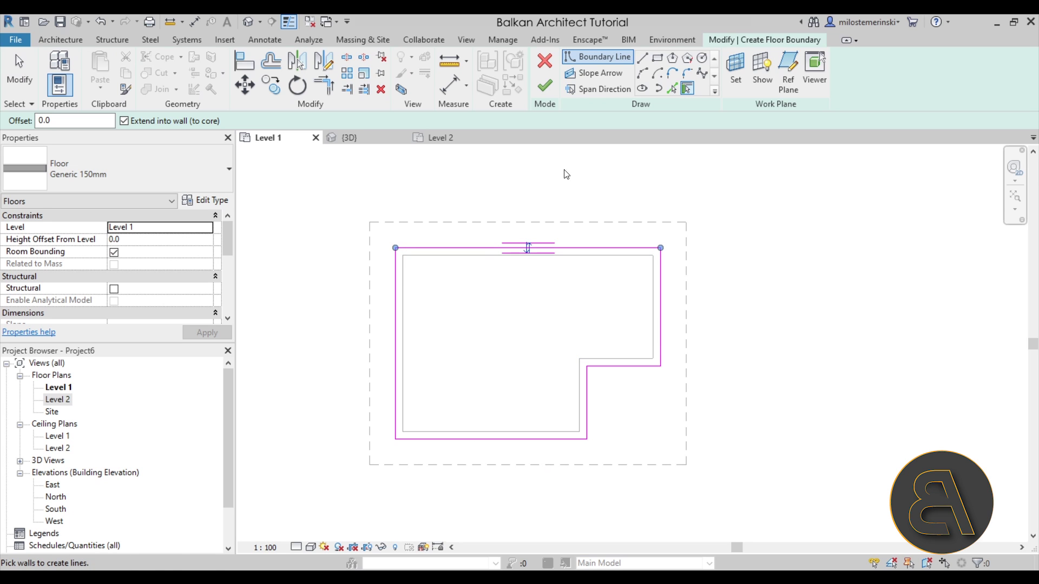
click(545, 86)
click(515, 201)
click(349, 138)
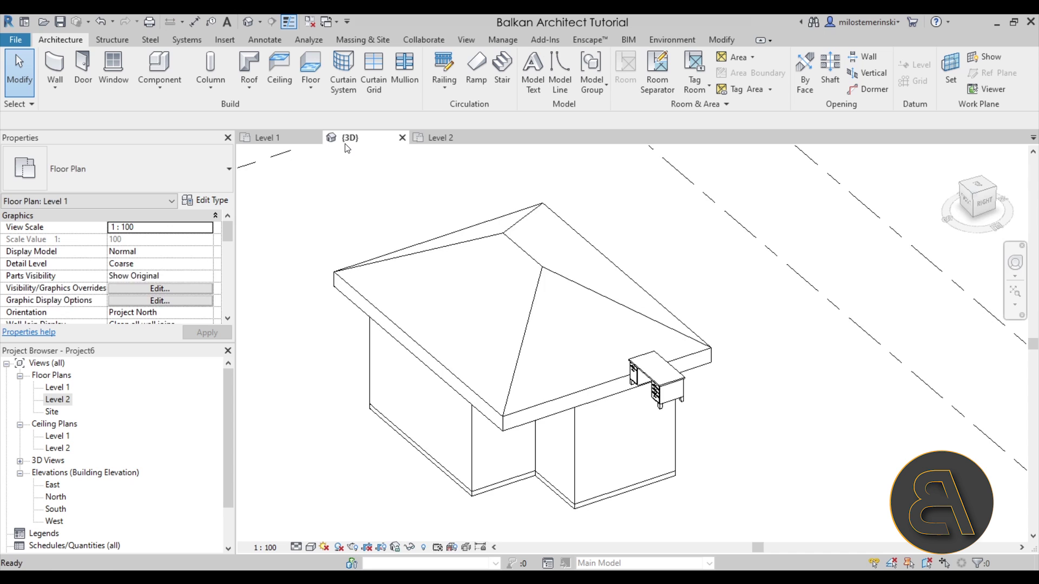
shift+middle_drag(591, 404, 556, 511)
scroll(560, 379, up, 3)
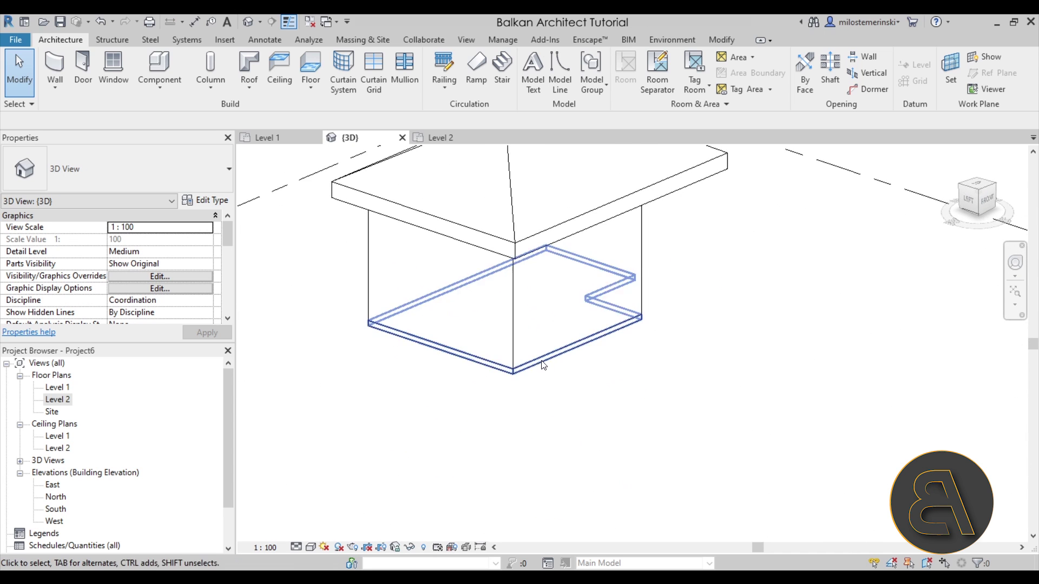
scroll(539, 368, up, 3)
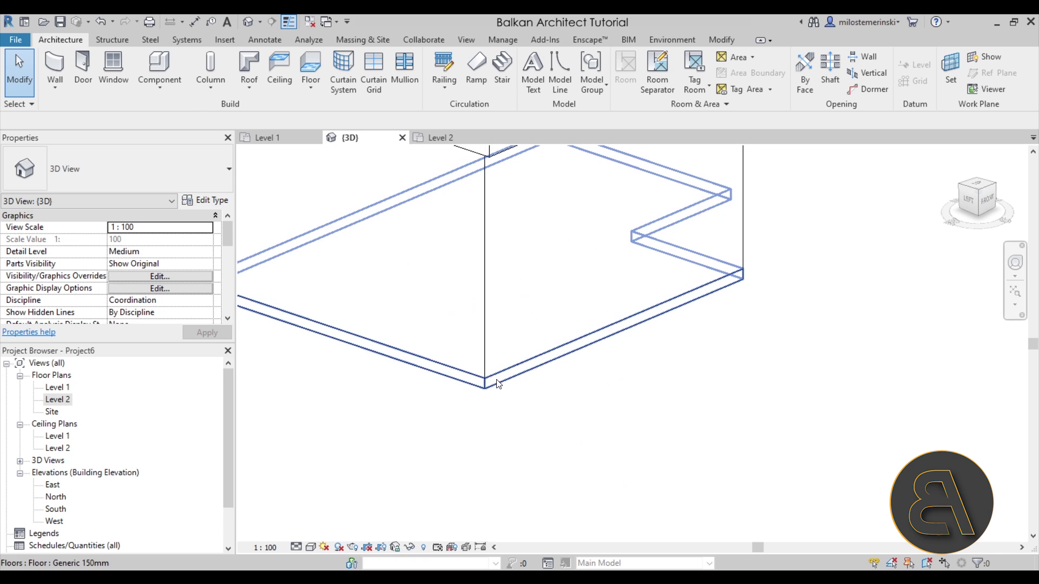
click(496, 379)
click(709, 303)
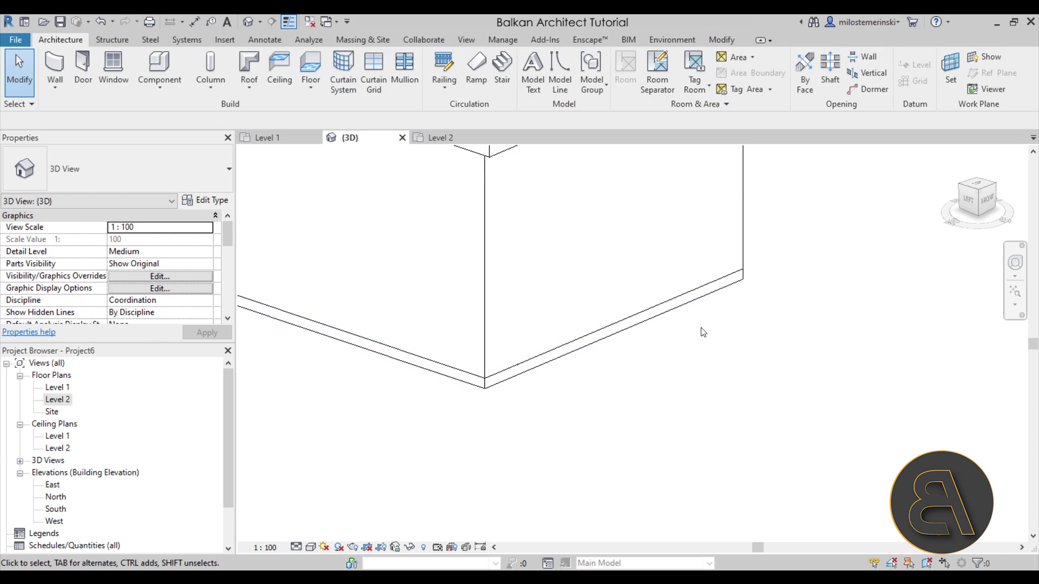
click(683, 311)
click(613, 326)
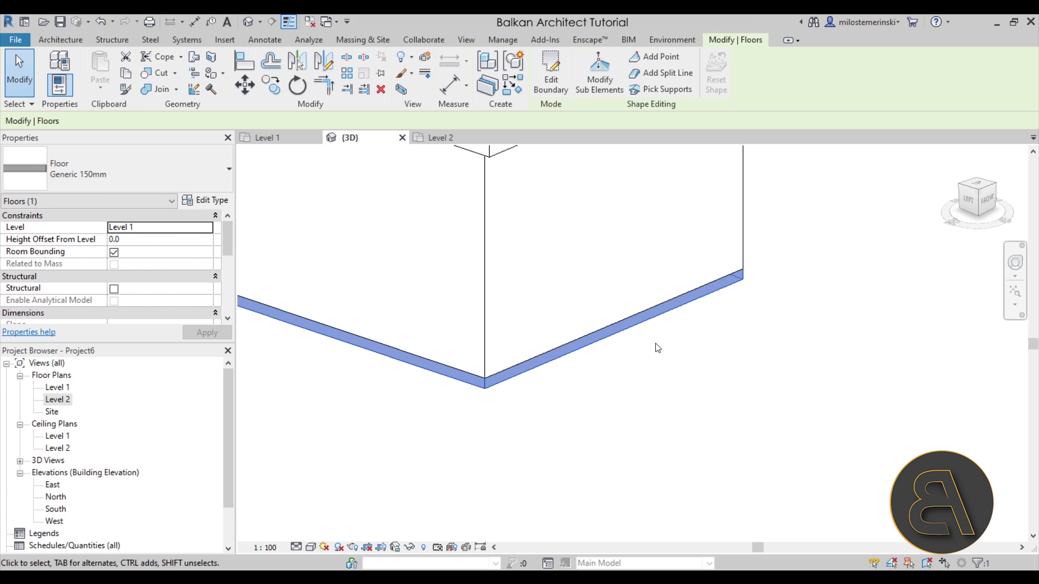
key(Escape)
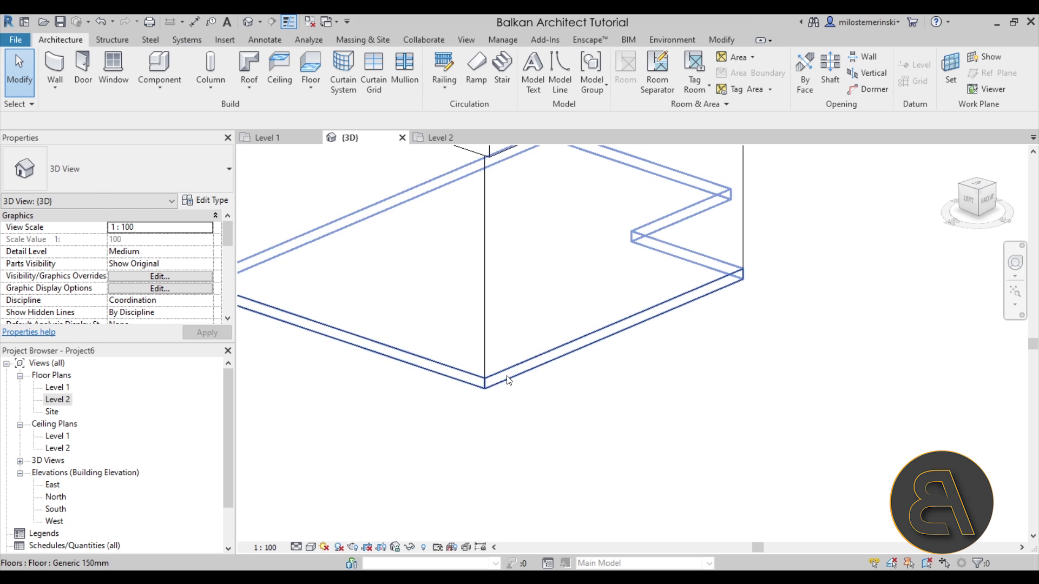
- Start Linework with <Invisible lines> as the line style
middle_drag(585, 332, 610, 320)
scroll(577, 334, down, 2)
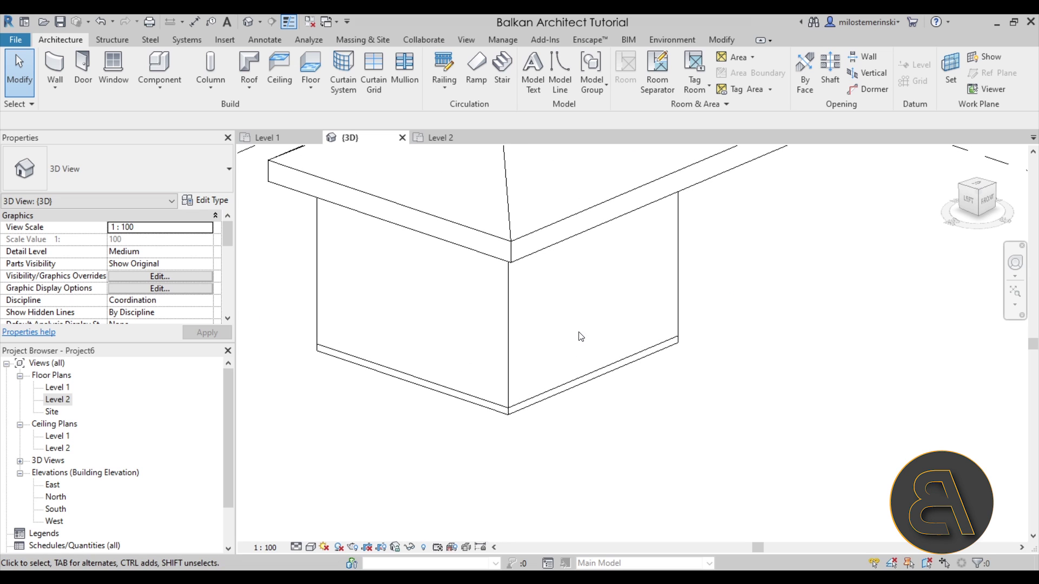
click(721, 43)
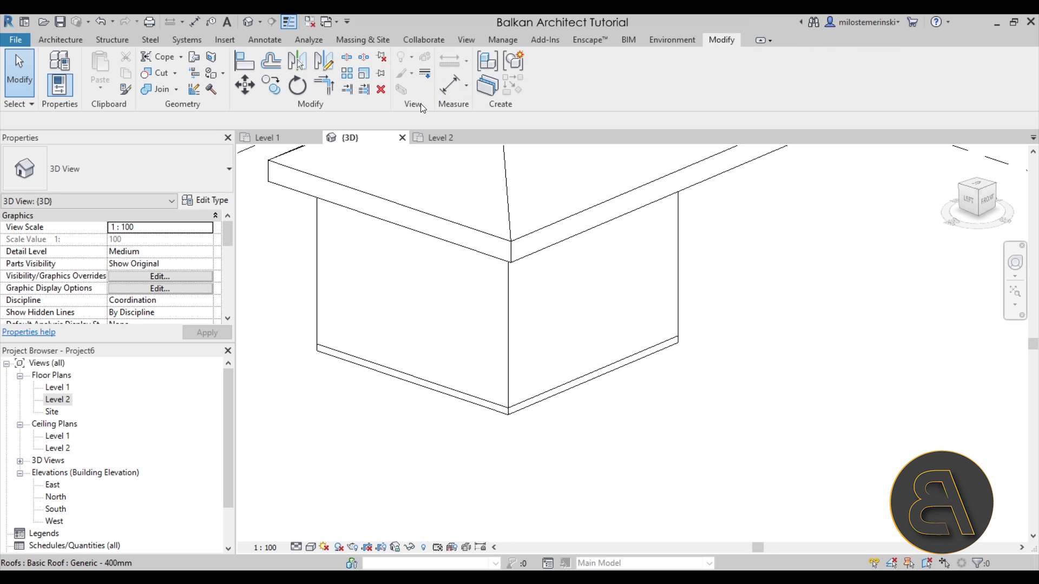
click(425, 74)
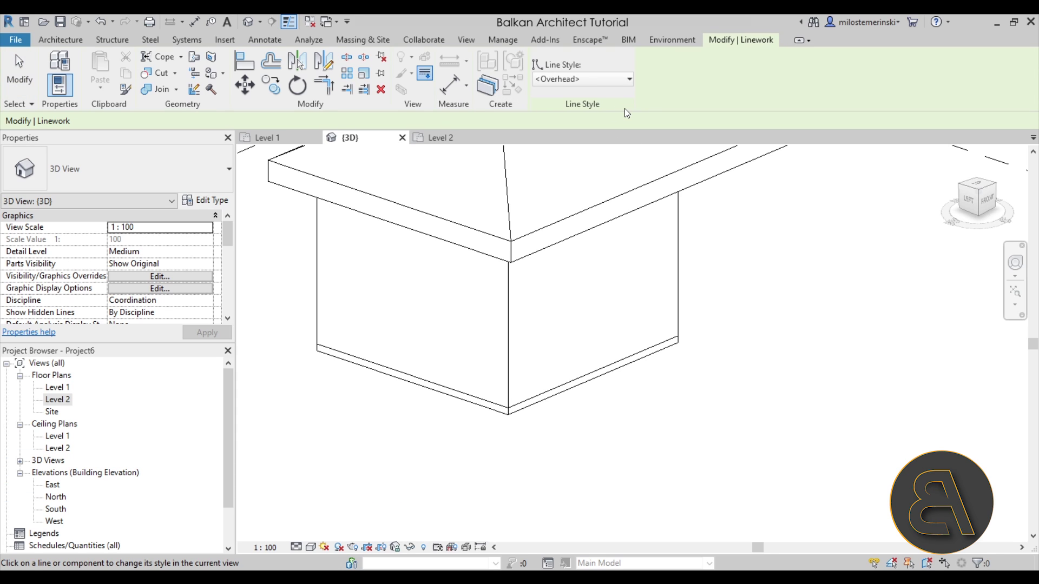
click(570, 79)
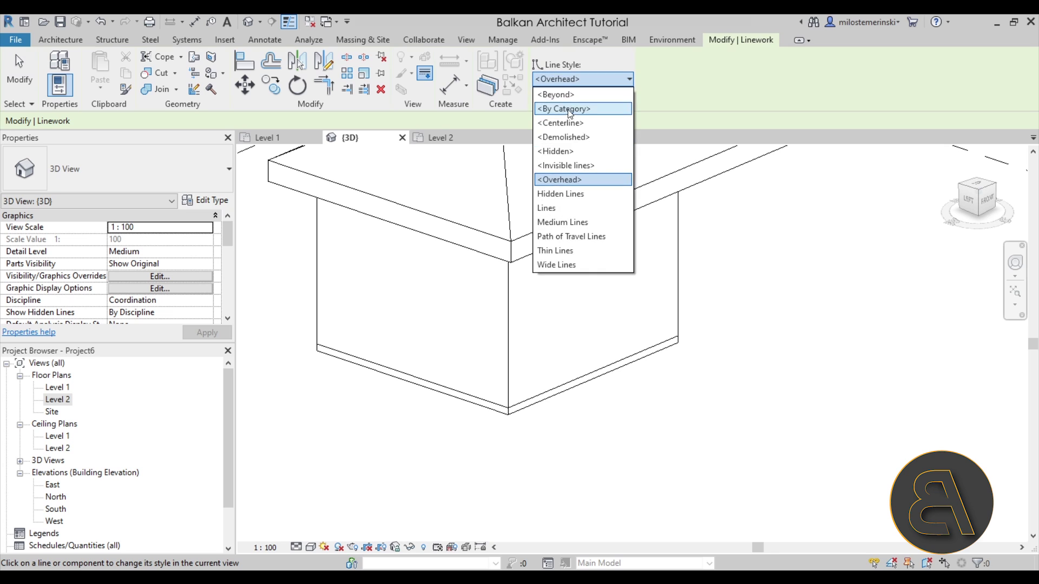
click(563, 166)
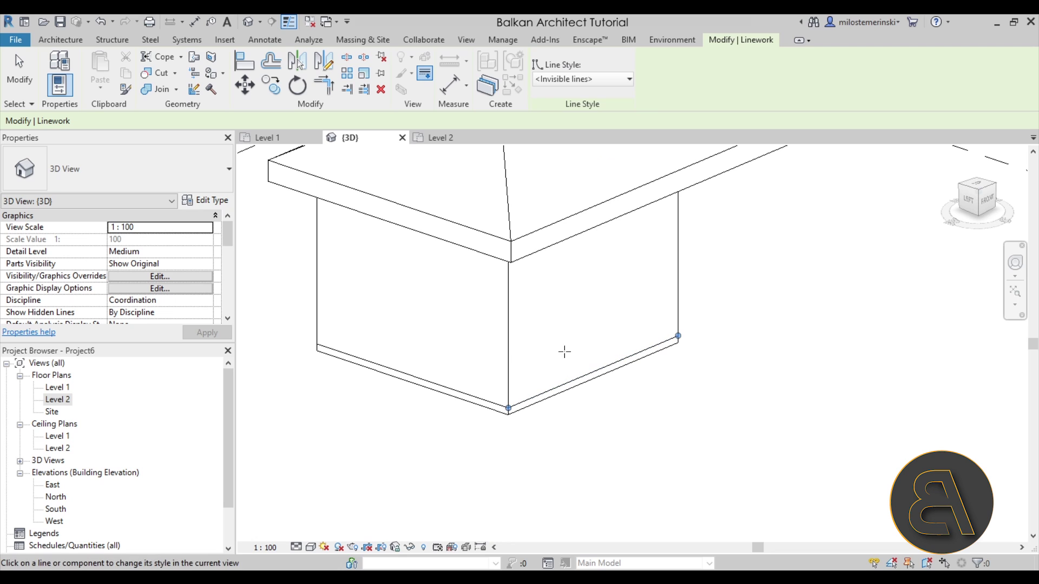
- Hide the floor and wall bottom edges around the house's base, orbiting to reach each side
click(457, 387)
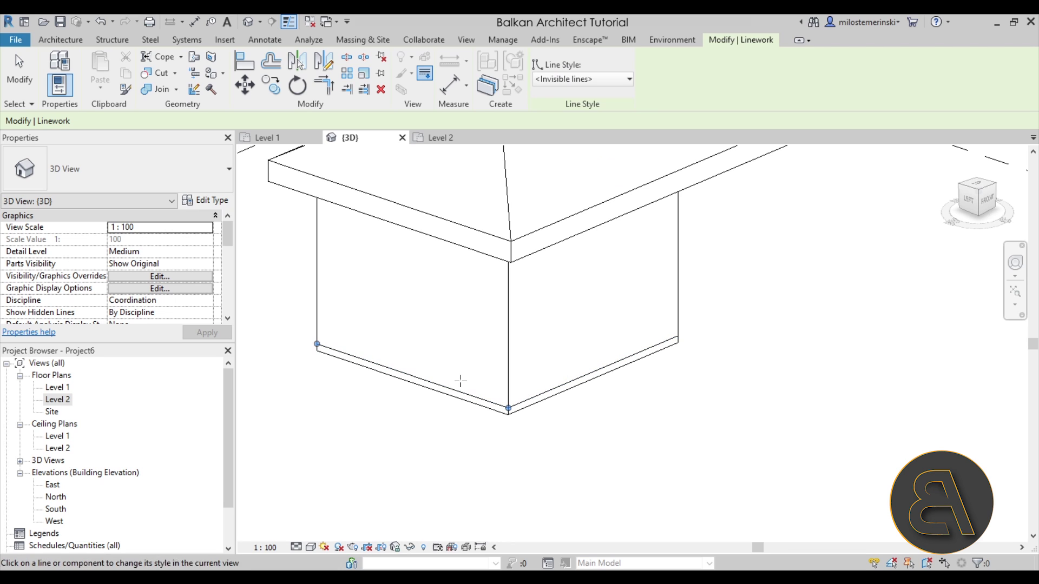
click(541, 390)
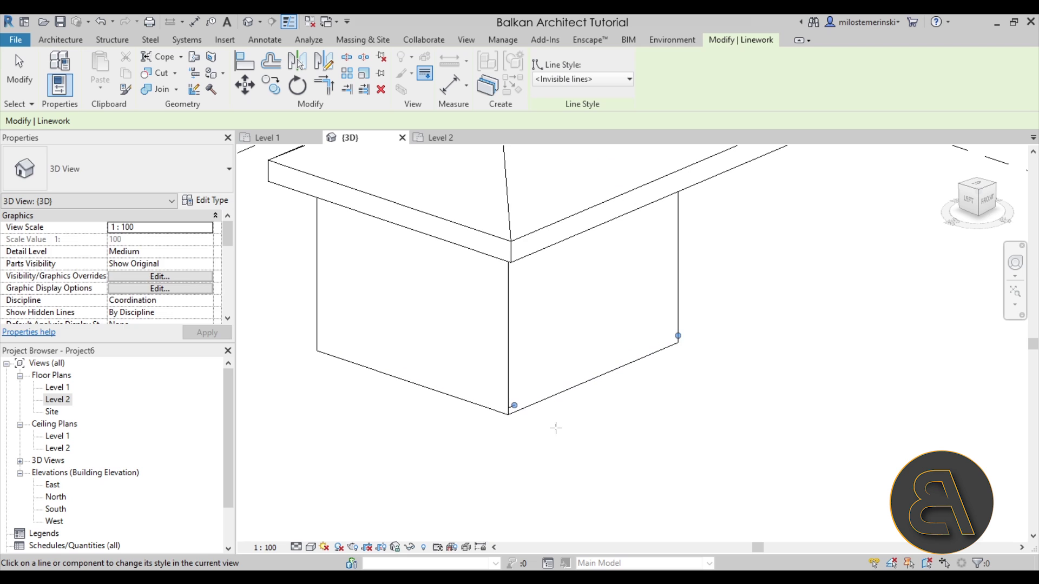
scroll(523, 425, down, 2)
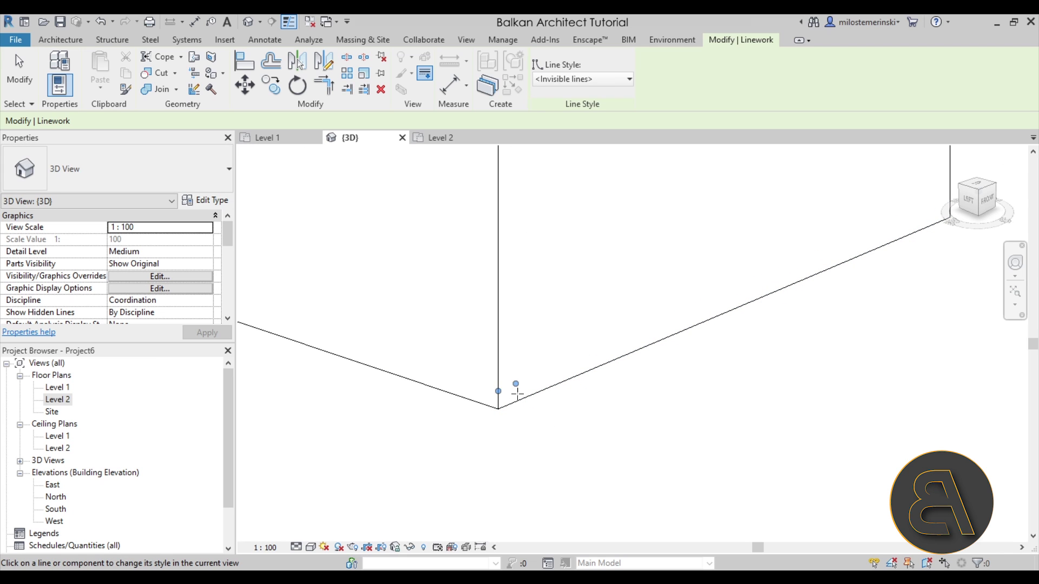
shift+middle_drag(577, 408, 587, 427)
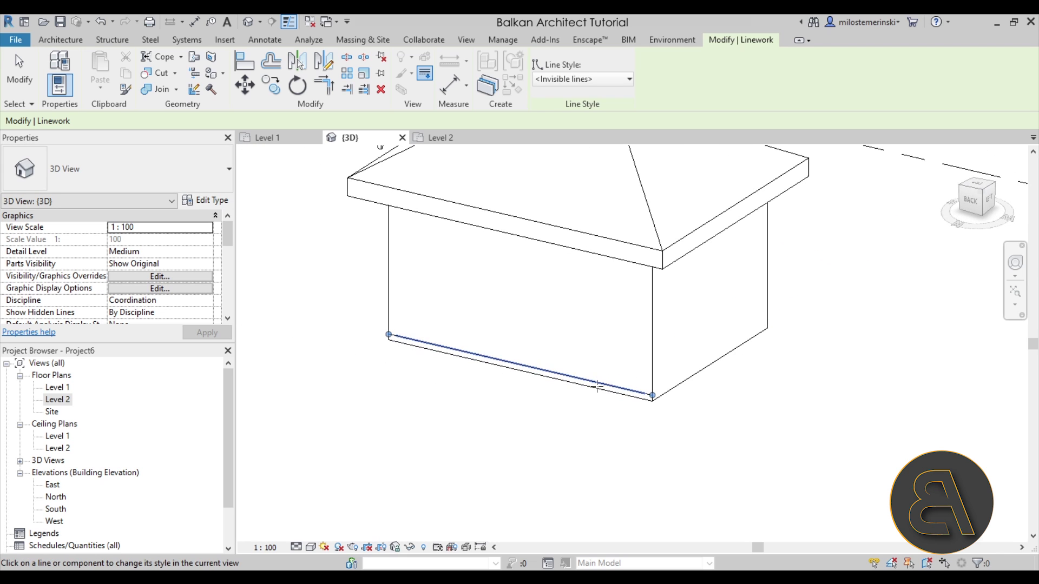
click(570, 382)
scroll(642, 401, up, 4)
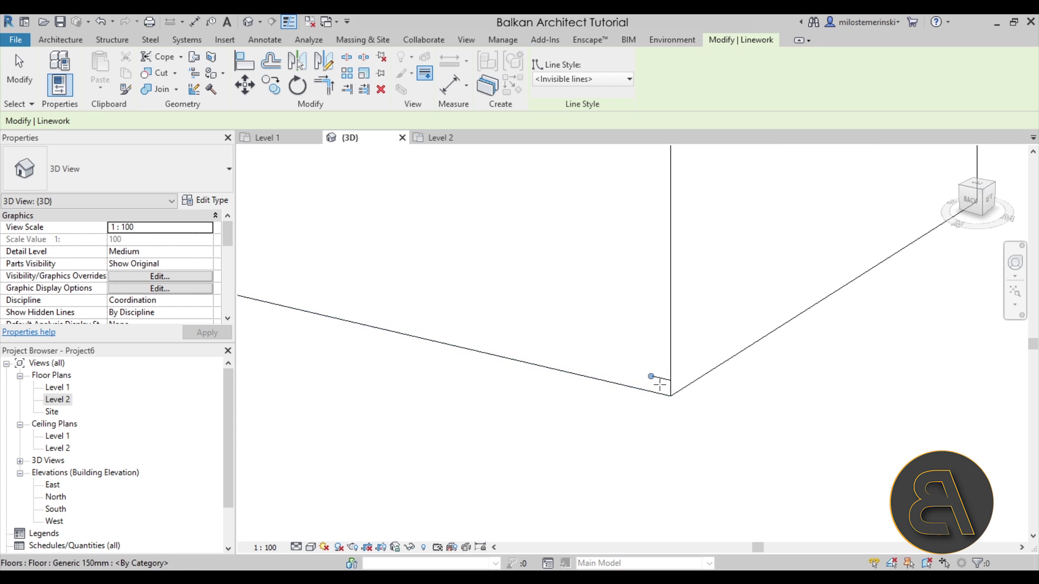
middle_drag(613, 403, 848, 371)
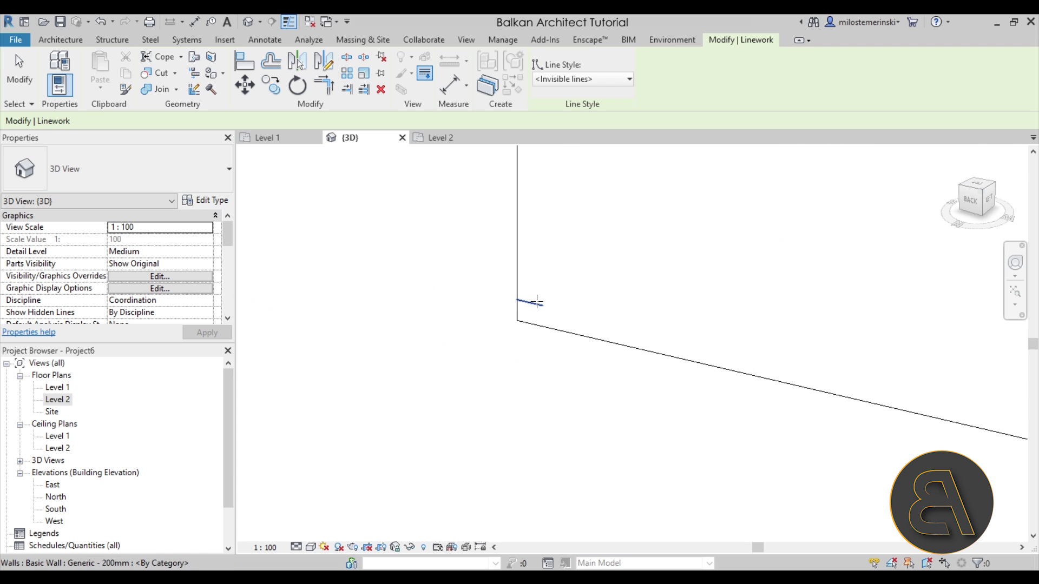
middle_drag(536, 302, 642, 354)
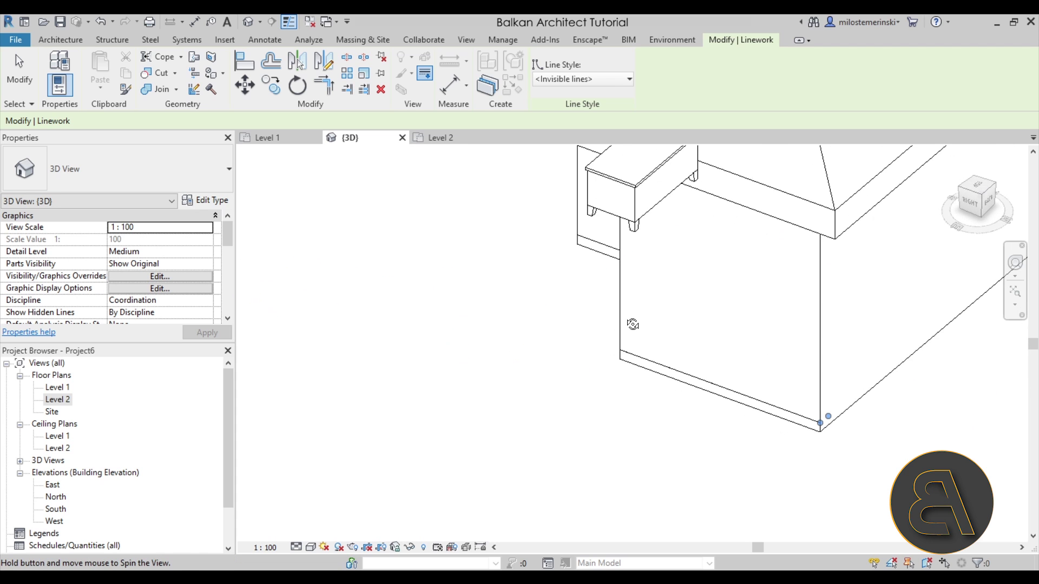
click(642, 354)
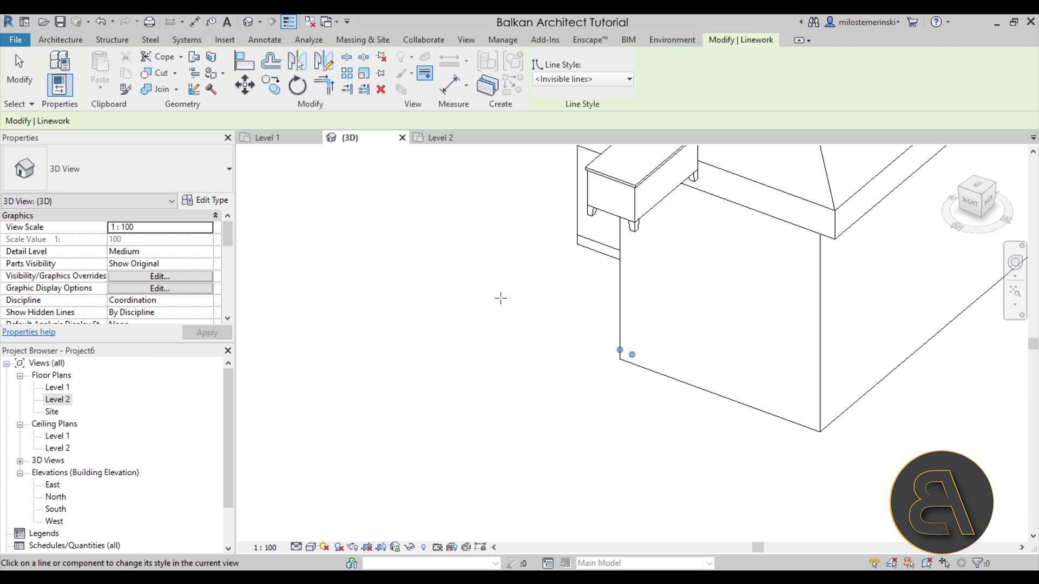
shift+middle_drag(499, 297, 765, 354)
scroll(752, 346, down, 3)
key(Escape)
- Frame the roof in the 3D view and start Linework with the Wide Lines style
shift+middle_drag(732, 403, 755, 340)
scroll(630, 308, up, 3)
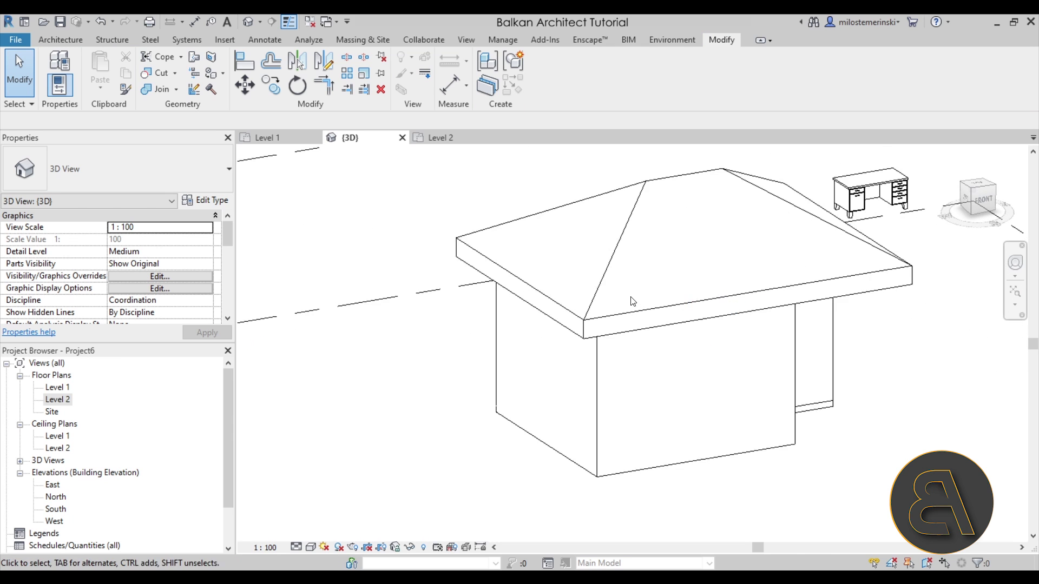
scroll(541, 292, down, 3)
scroll(573, 271, up, 4)
middle_drag(596, 251, 569, 264)
shift+middle_drag(433, 214, 320, 131)
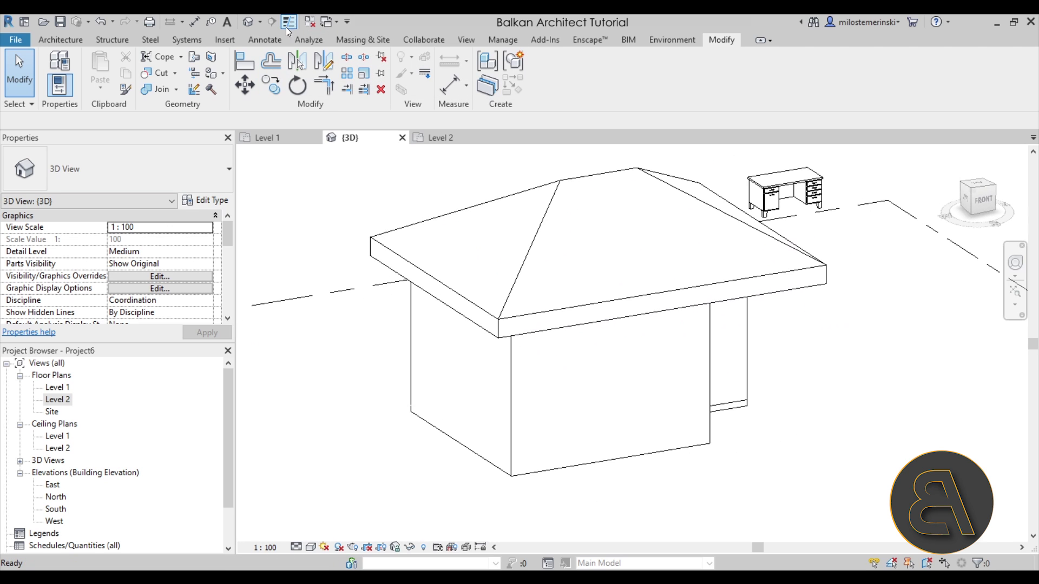
click(425, 74)
click(584, 79)
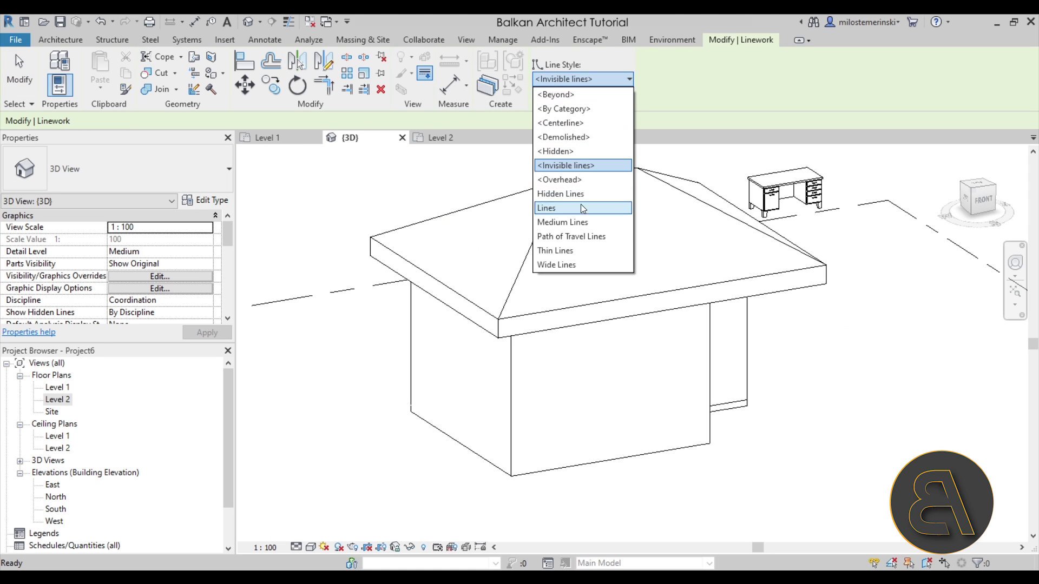
click(558, 265)
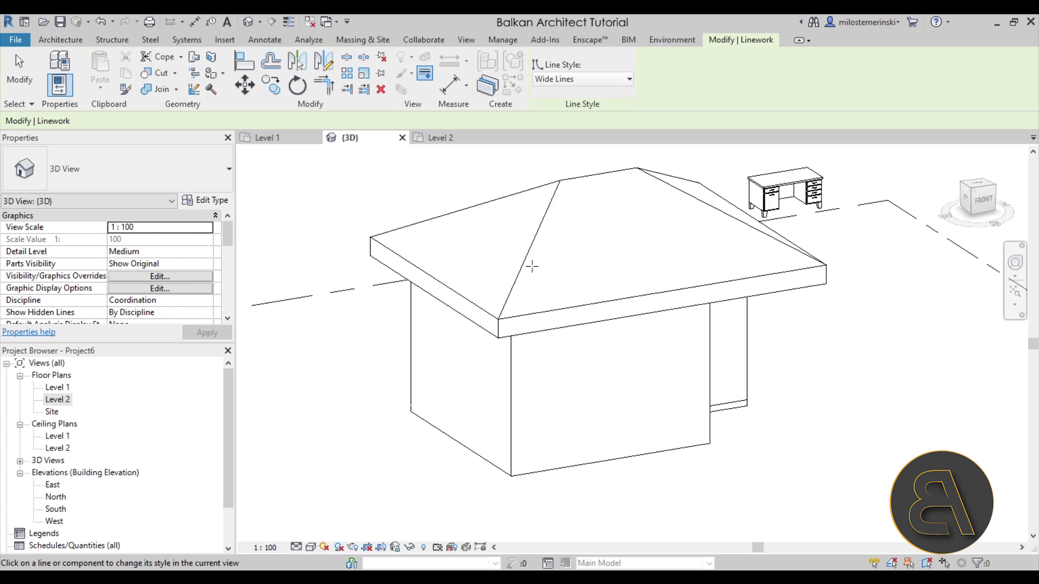
- Thicken the roof's front and left lower fascia edges, adjusting the left segment's extent
click(590, 329)
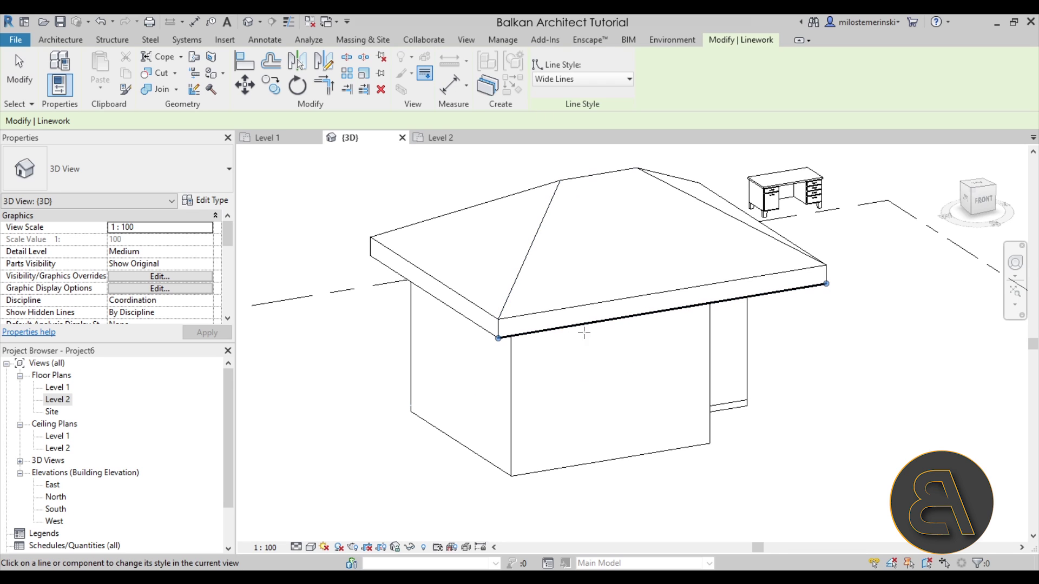
click(495, 331)
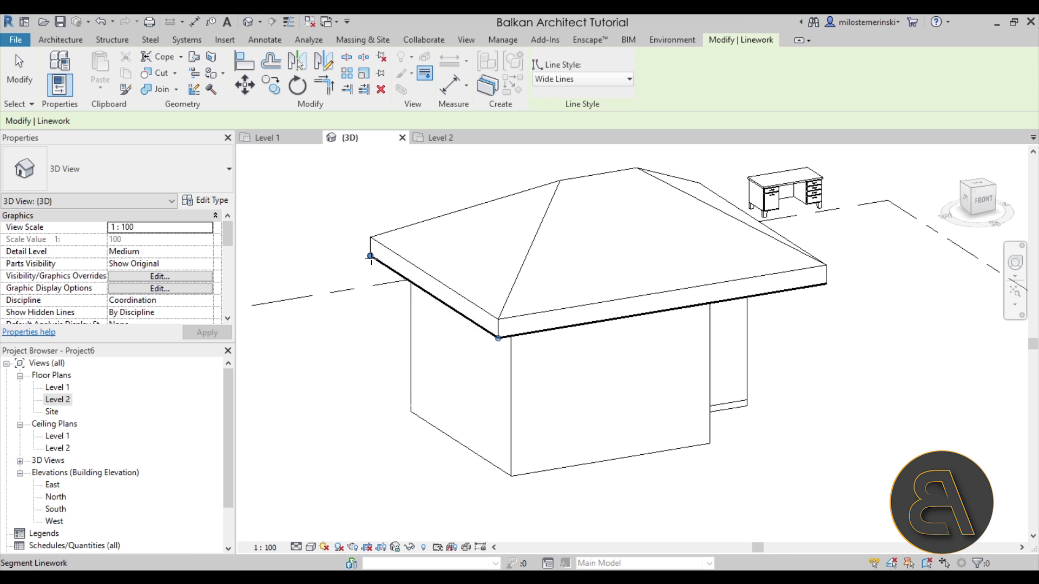
drag(368, 257, 475, 324)
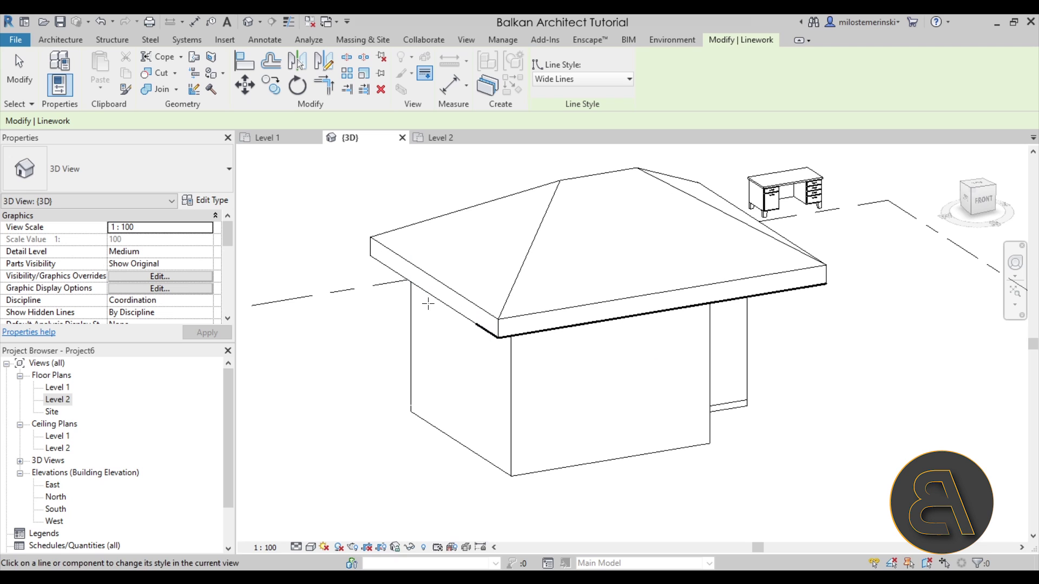
click(474, 322)
drag(475, 323, 392, 269)
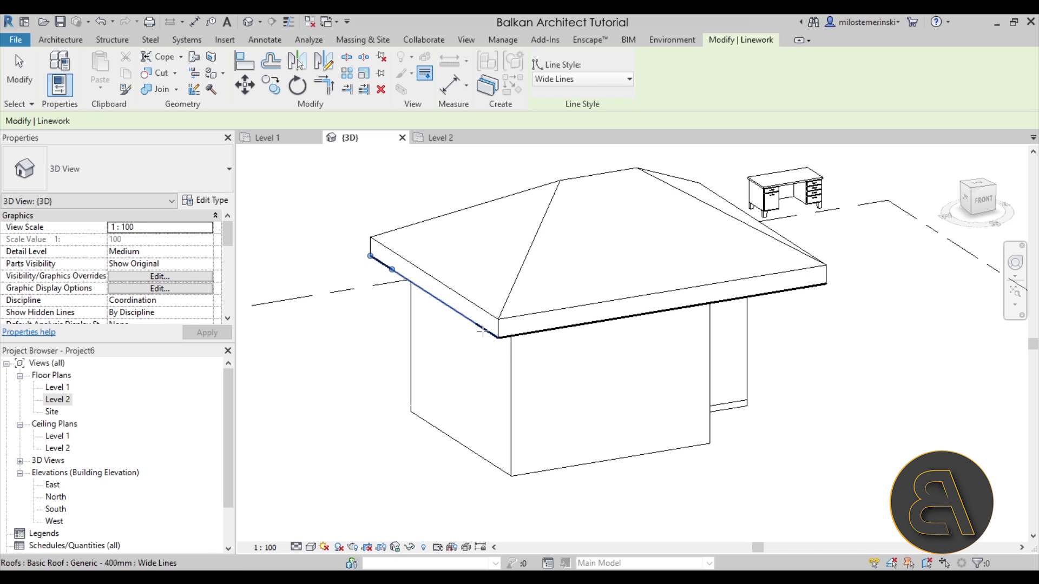
click(483, 331)
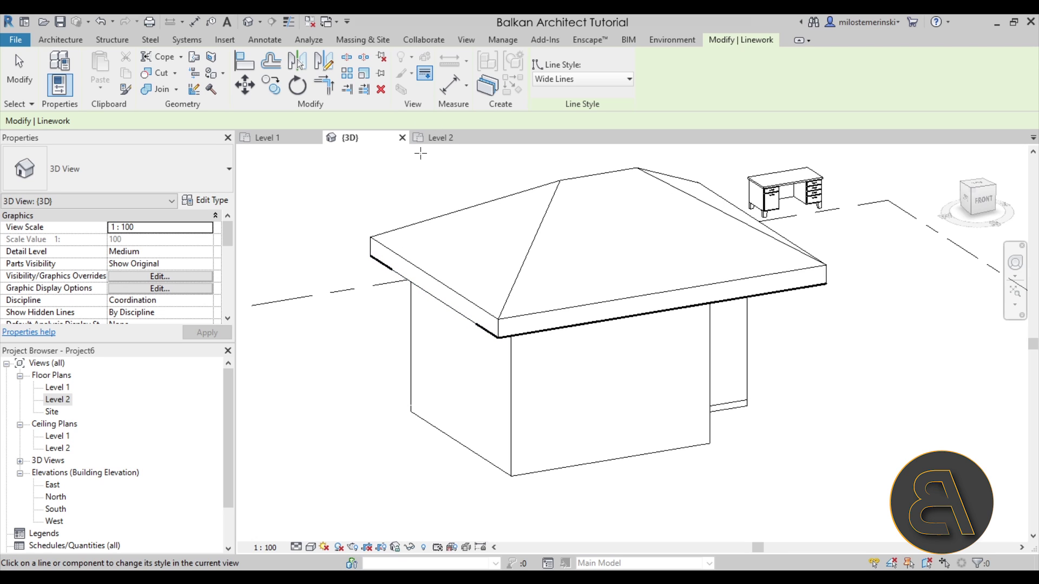
- Stretch the Wide Lines segment along the left roof edge and thicken the vertical corner edge
key(Escape)
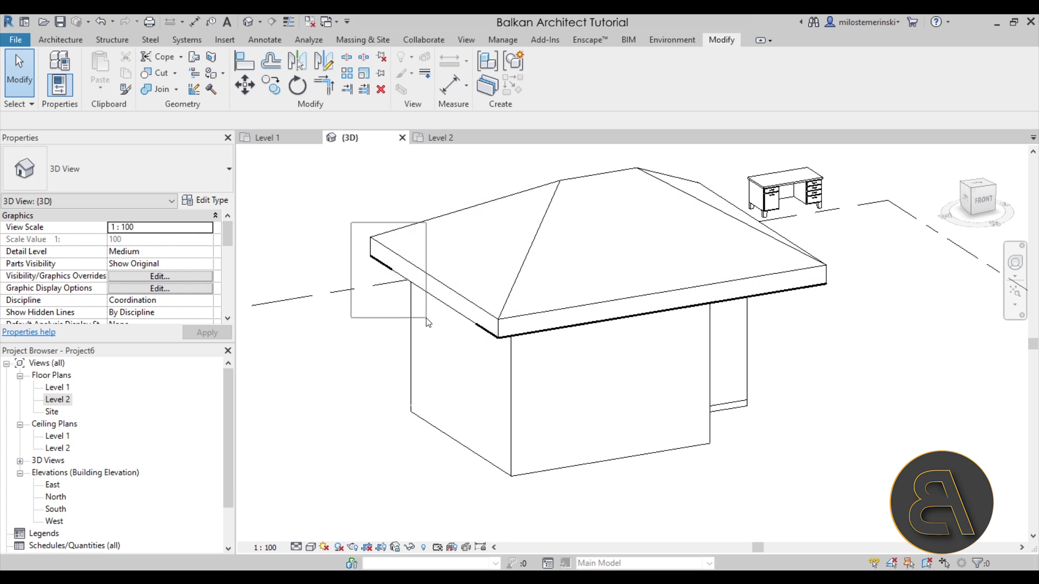
click(423, 74)
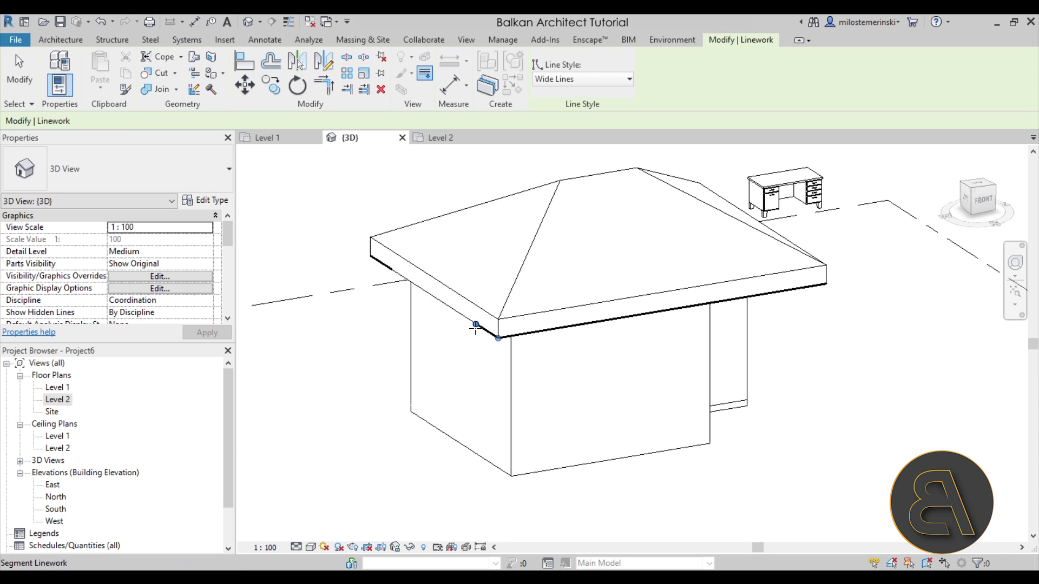
drag(476, 324, 371, 257)
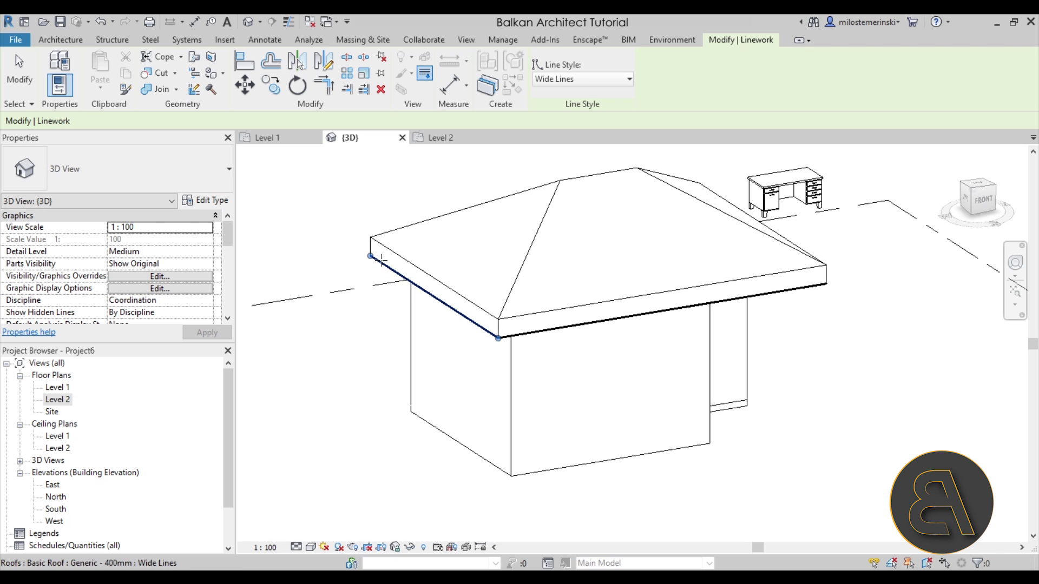
drag(378, 262, 441, 302)
drag(394, 271, 368, 258)
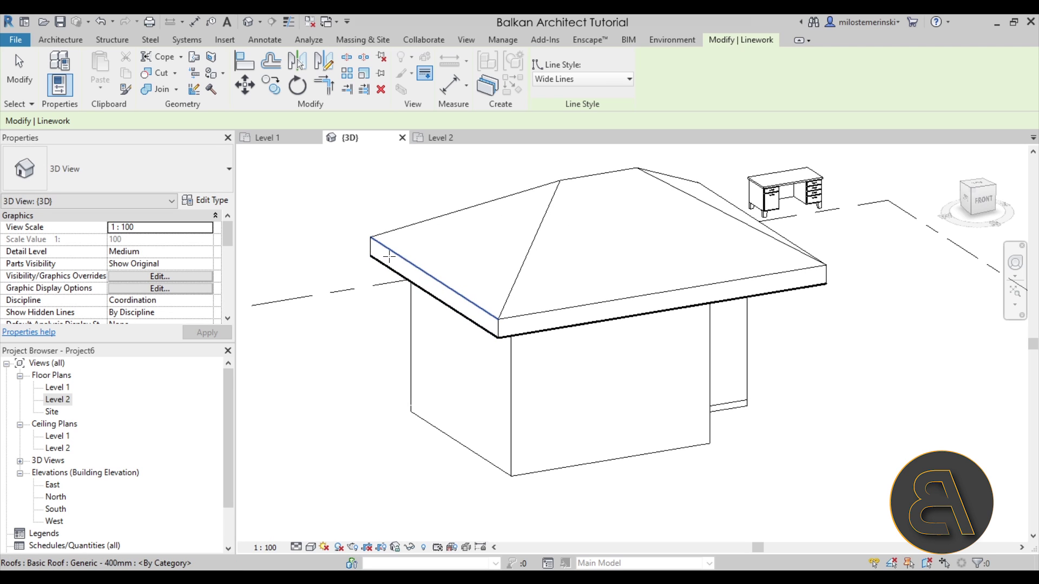
click(370, 246)
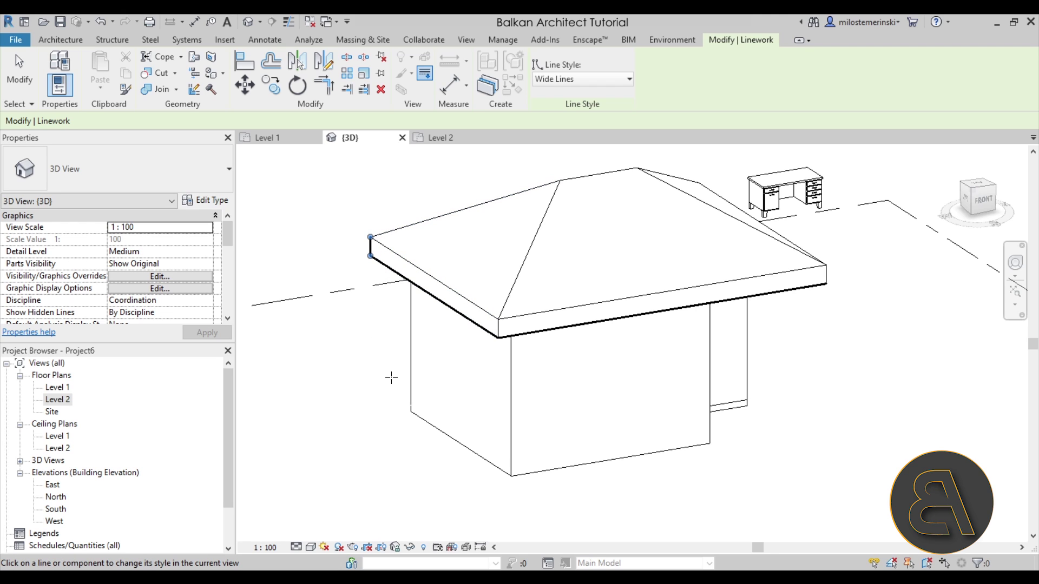
key(Escape)
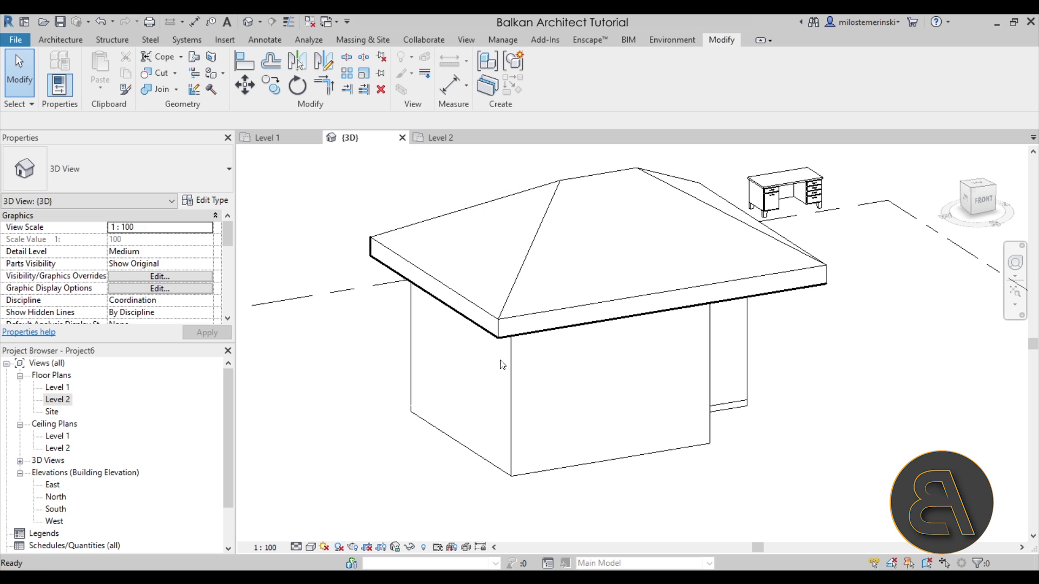
- Reopen Linework, confirm Wide Lines stays selected, and end edge restyling
click(428, 73)
click(565, 83)
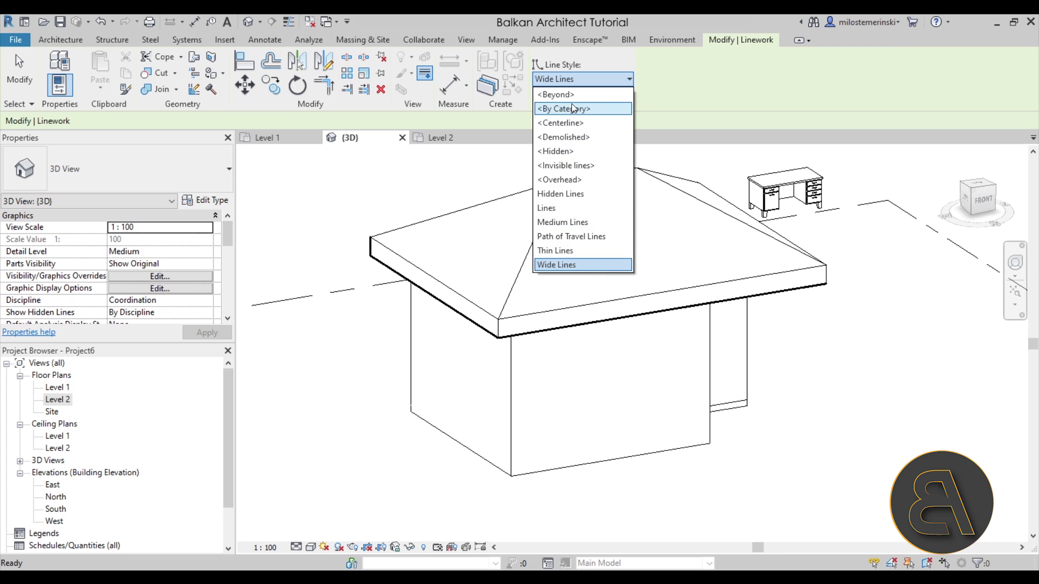
click(431, 182)
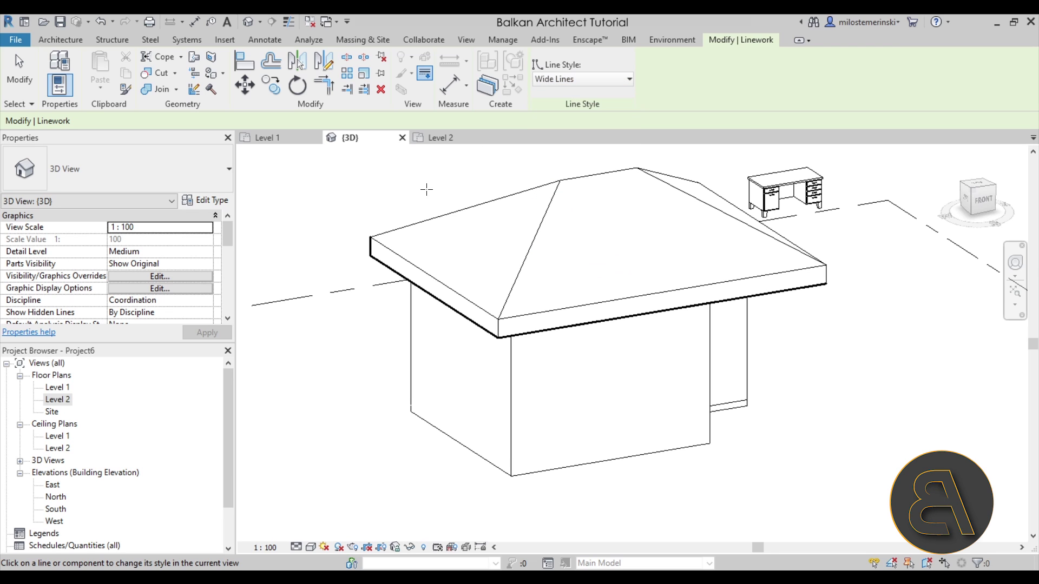
key(Escape)
click(421, 74)
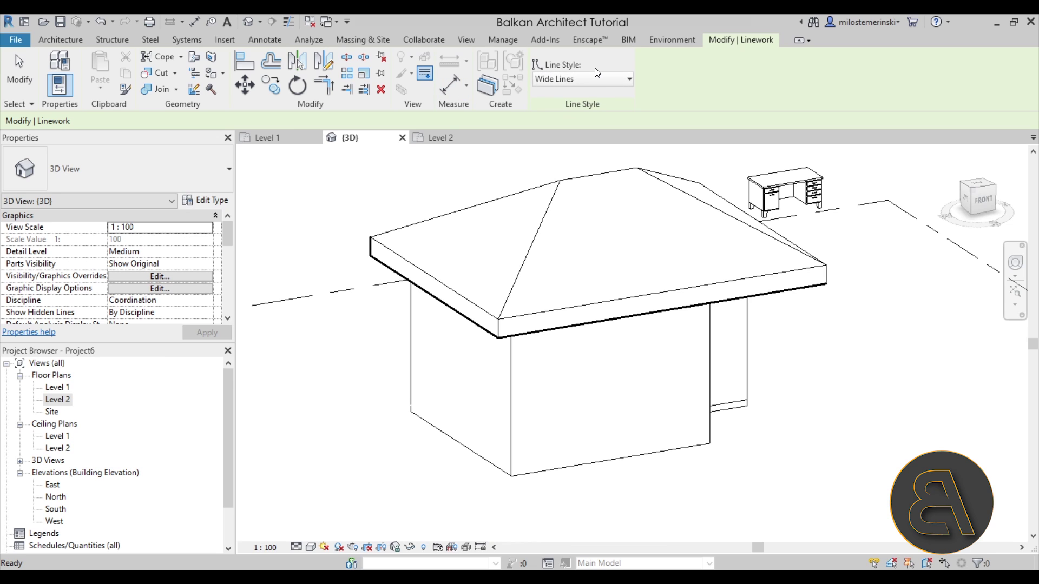
key(Escape)
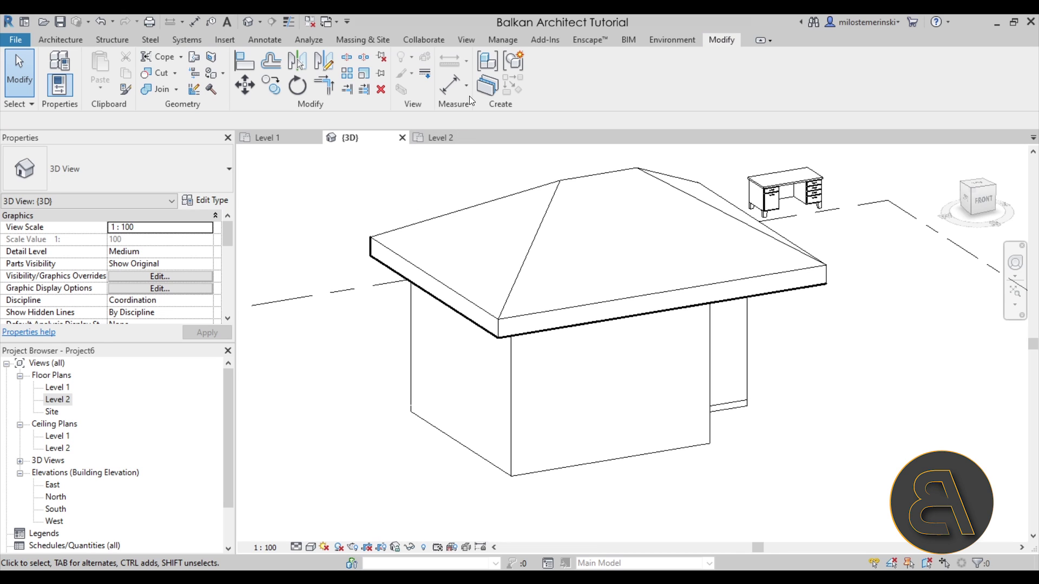
- In Line Styles, add a new Lines subcategory named 'Red line'
click(492, 45)
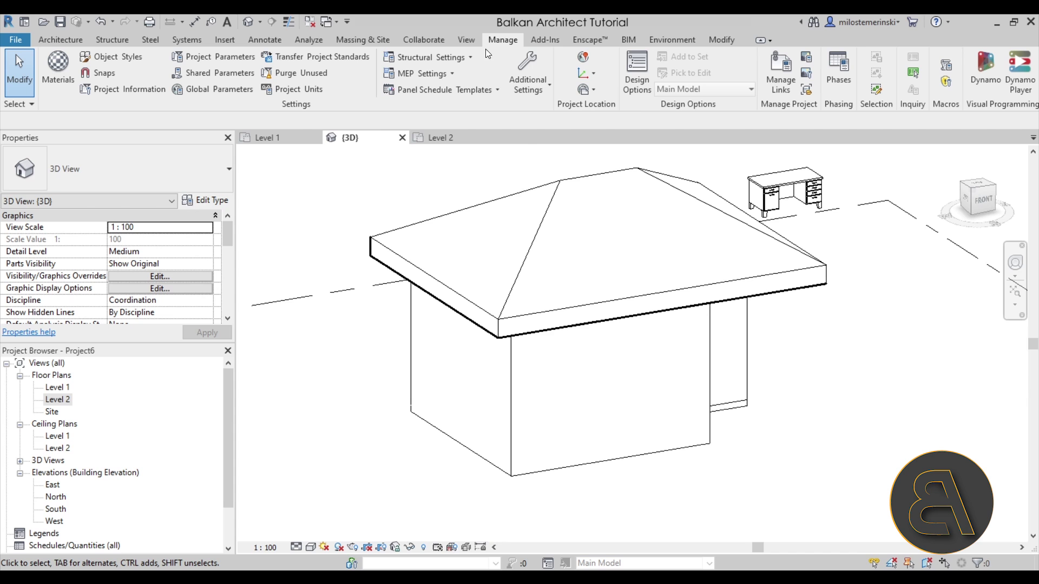
click(534, 98)
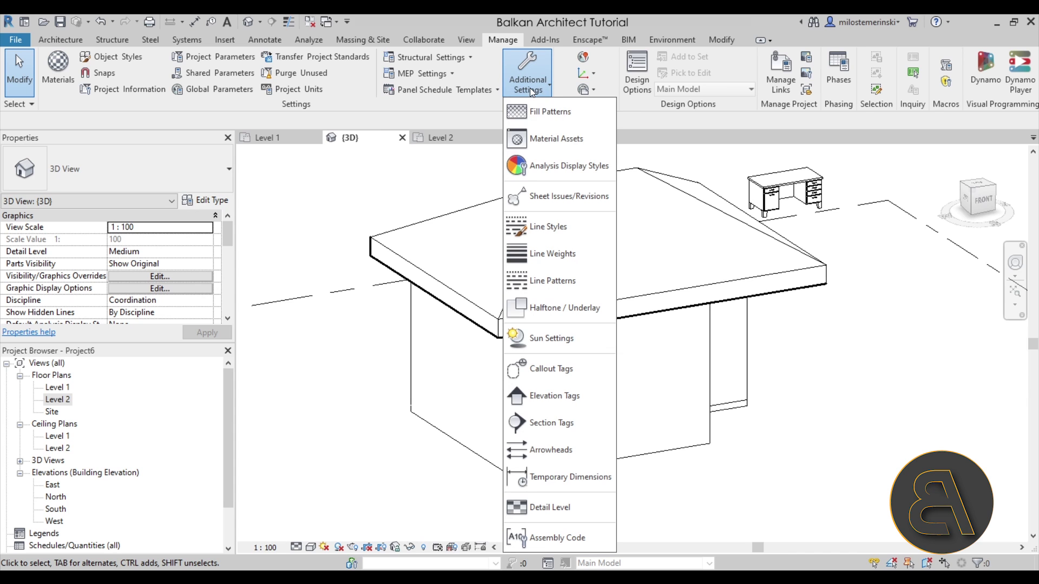
click(554, 231)
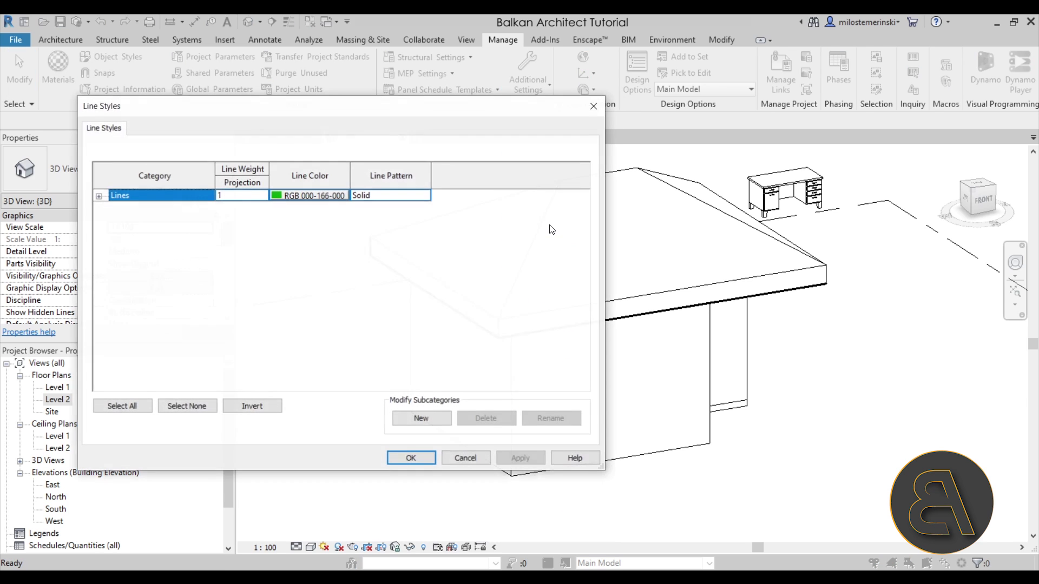
click(99, 197)
scroll(242, 266, down, 2)
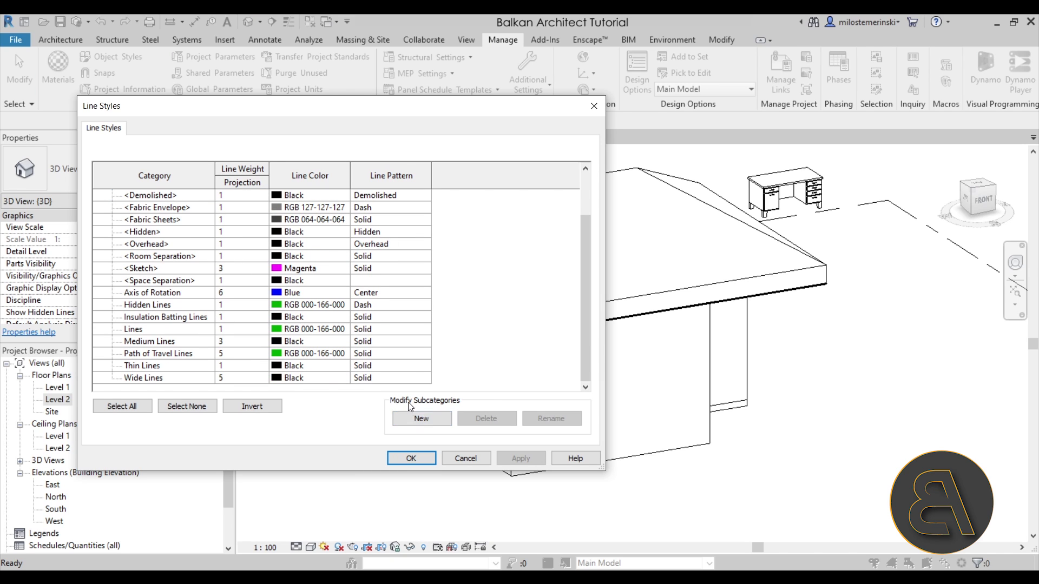
click(416, 420)
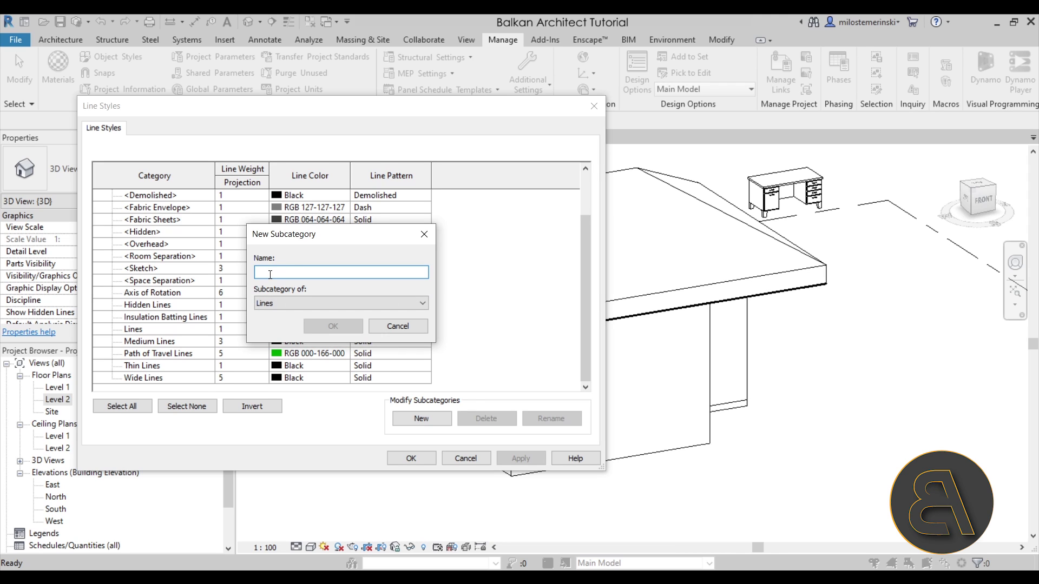
text(Red line)
key(Return)
- Give Red line a red colour and line weight 1, then apply and close
click(294, 368)
click(200, 207)
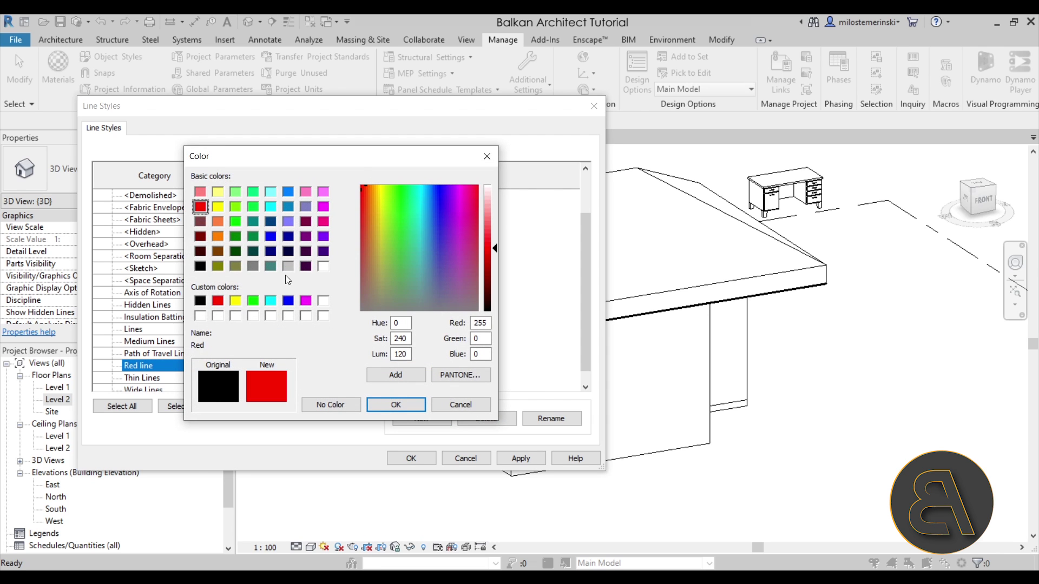
click(395, 405)
click(264, 369)
click(263, 368)
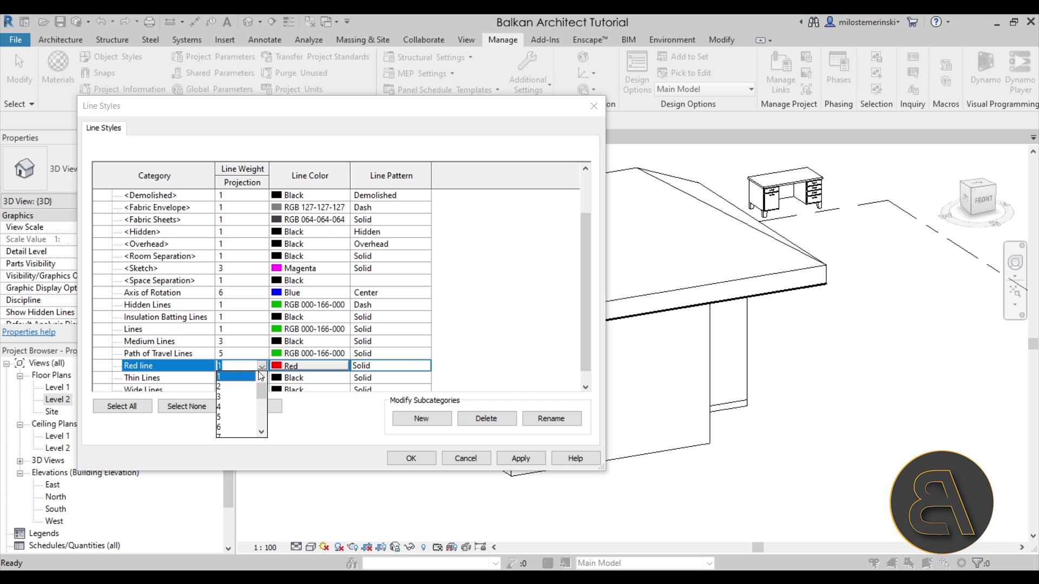
click(228, 407)
click(521, 459)
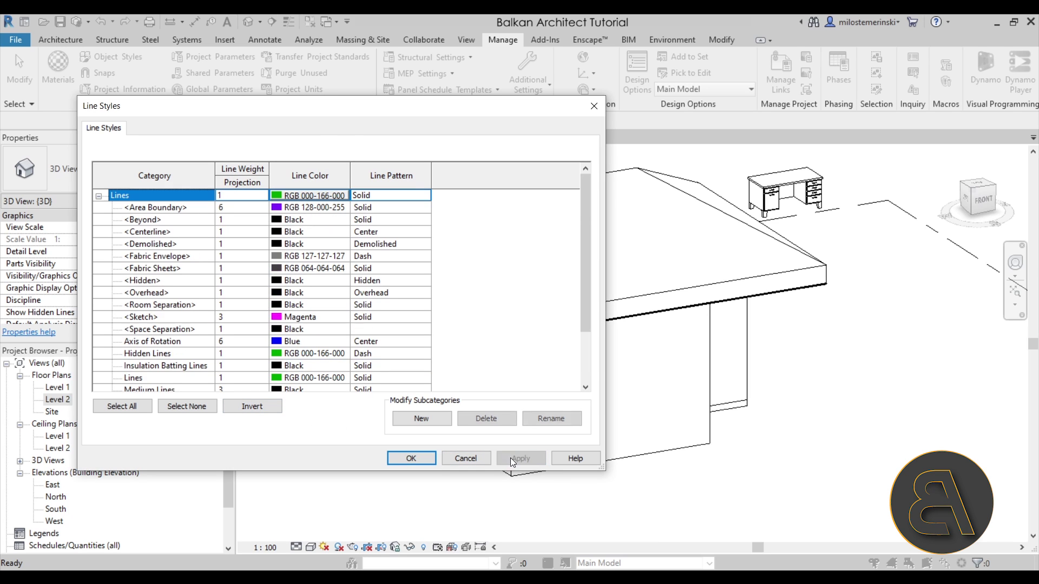
click(414, 459)
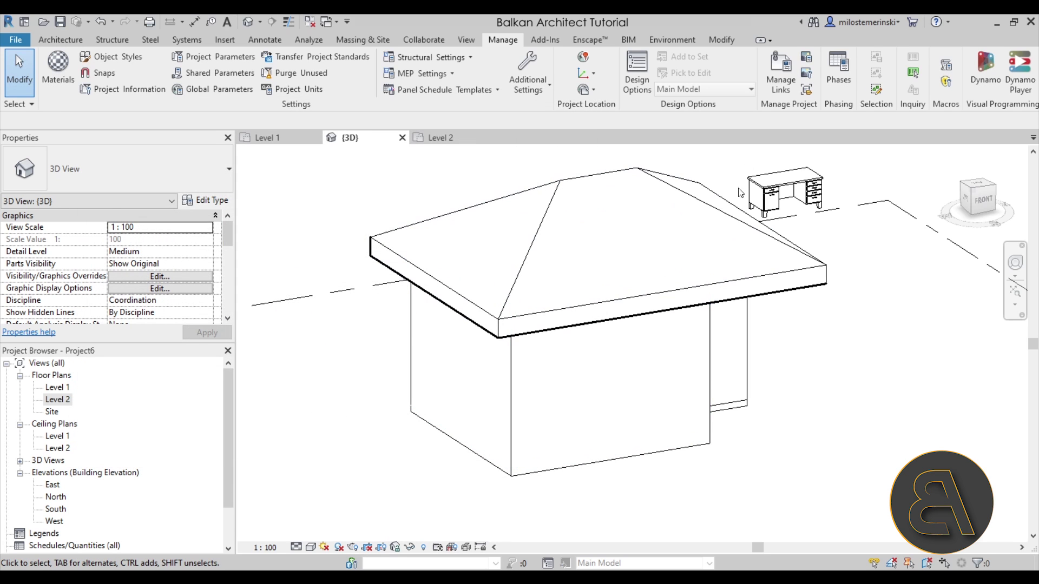
- Start Linework with Red line as the line style
click(726, 41)
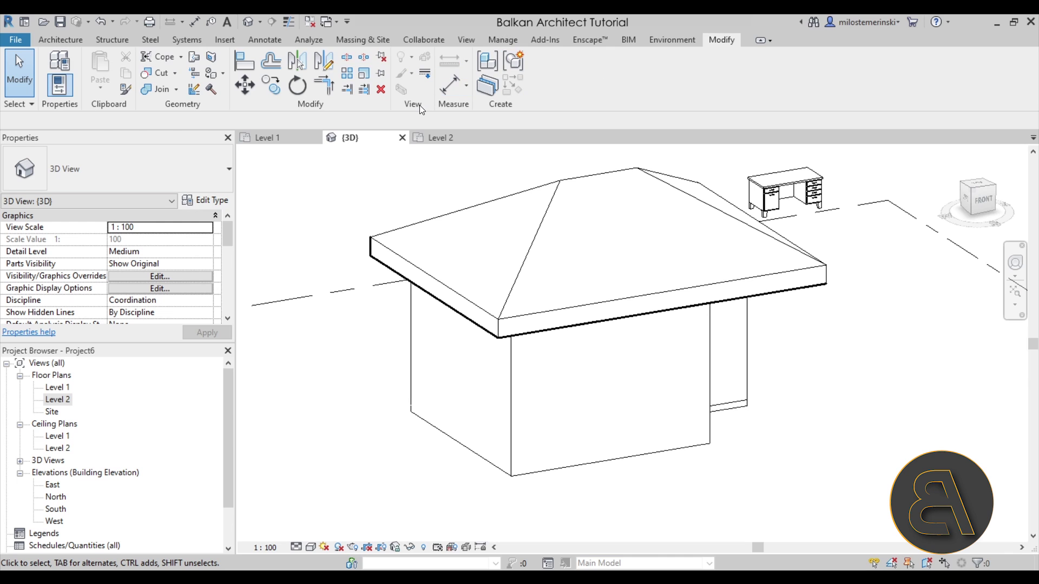
click(420, 76)
click(573, 79)
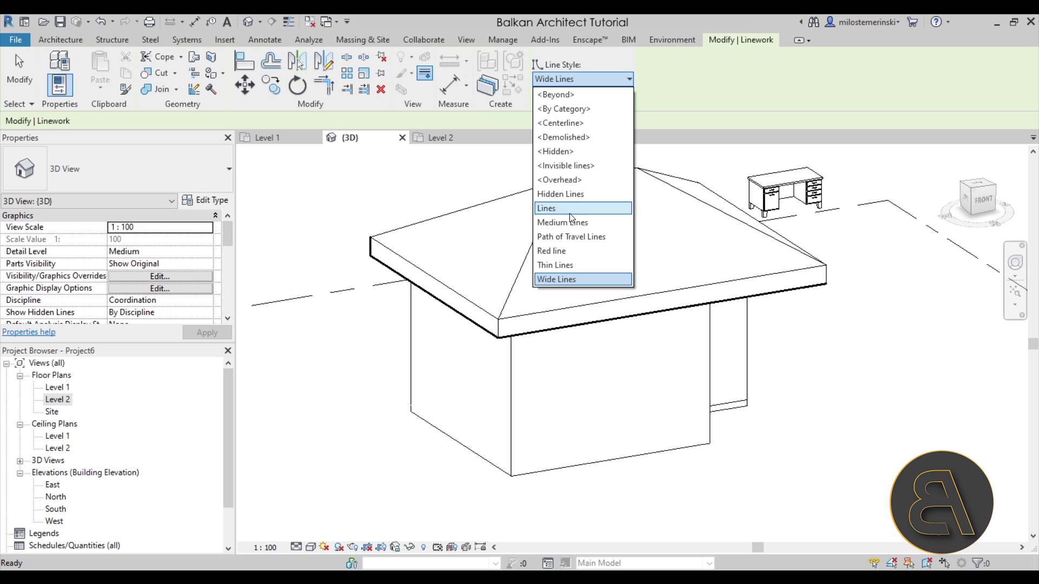
click(560, 250)
- Recolour a roof hip edge and the left roof edge red, then reframe the roof
click(530, 249)
click(488, 209)
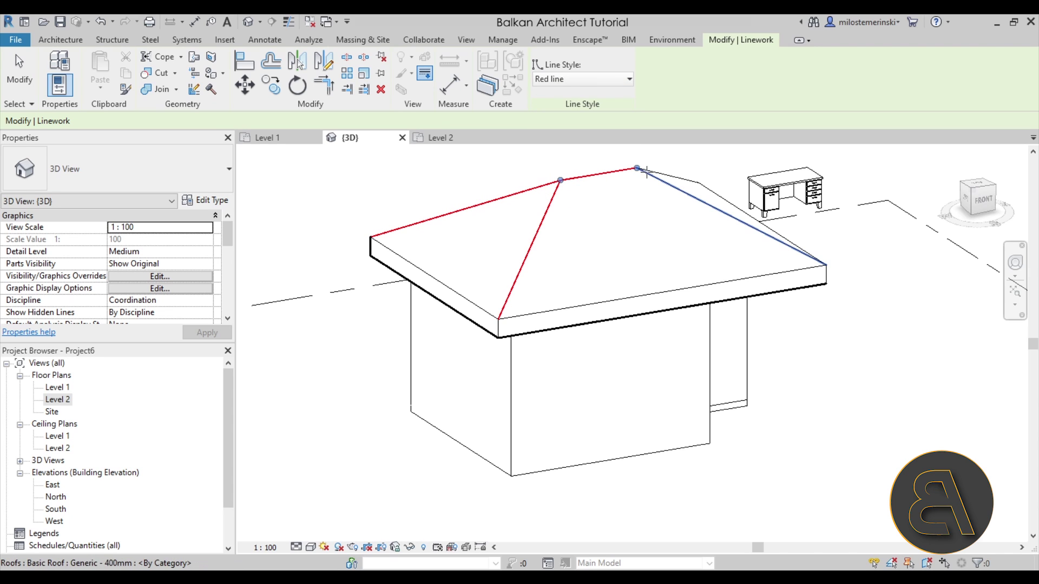
scroll(650, 270, down, 3)
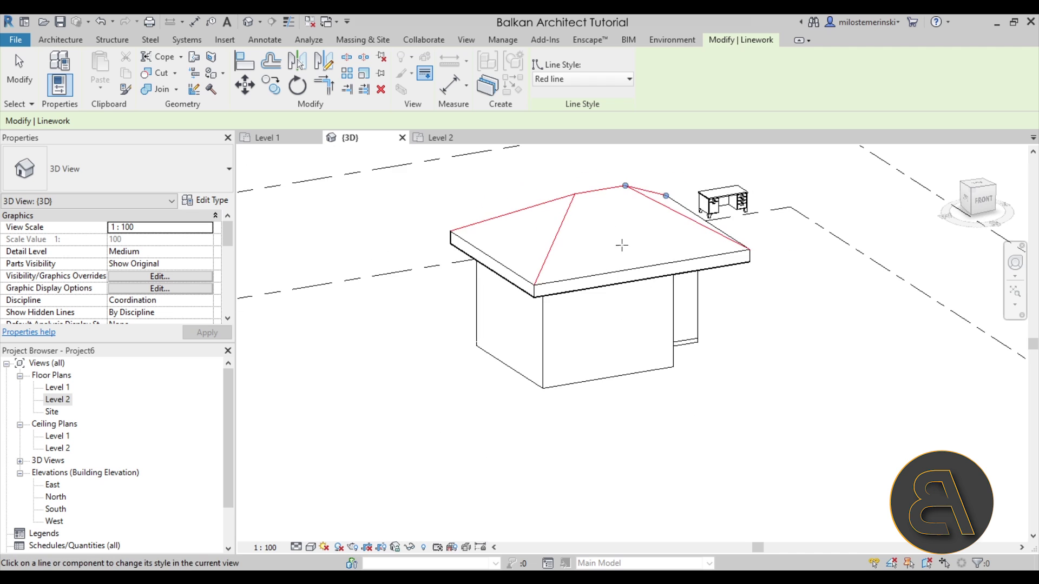
key(Escape)
key(Escape)
shift+middle_drag(595, 373, 441, 257)
scroll(596, 208, up, 3)
middle_drag(595, 205, 503, 227)
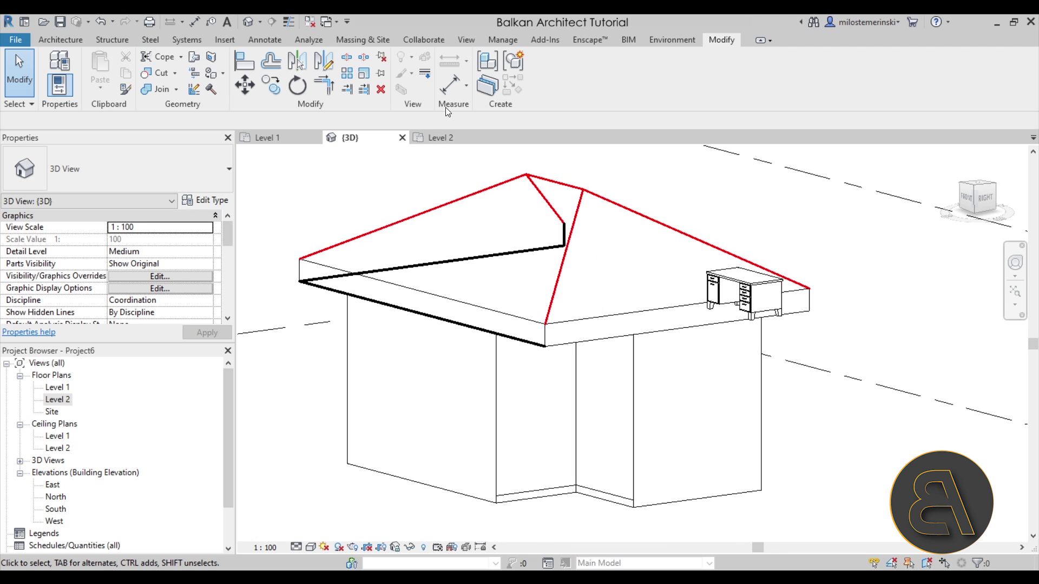
- Set Linework to <By Category> and restore a red hip line and the thick roof edge
click(425, 74)
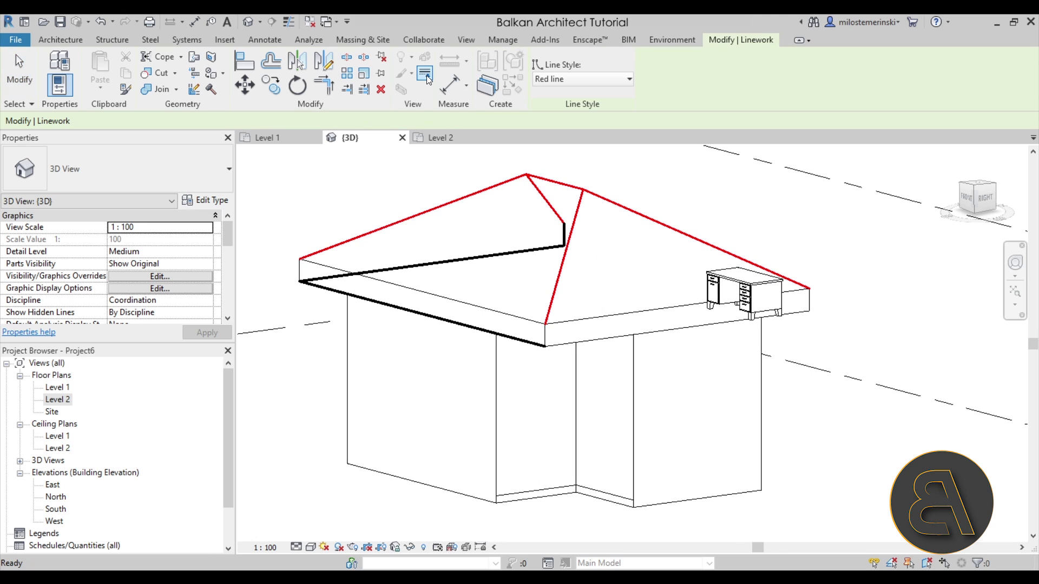
click(615, 83)
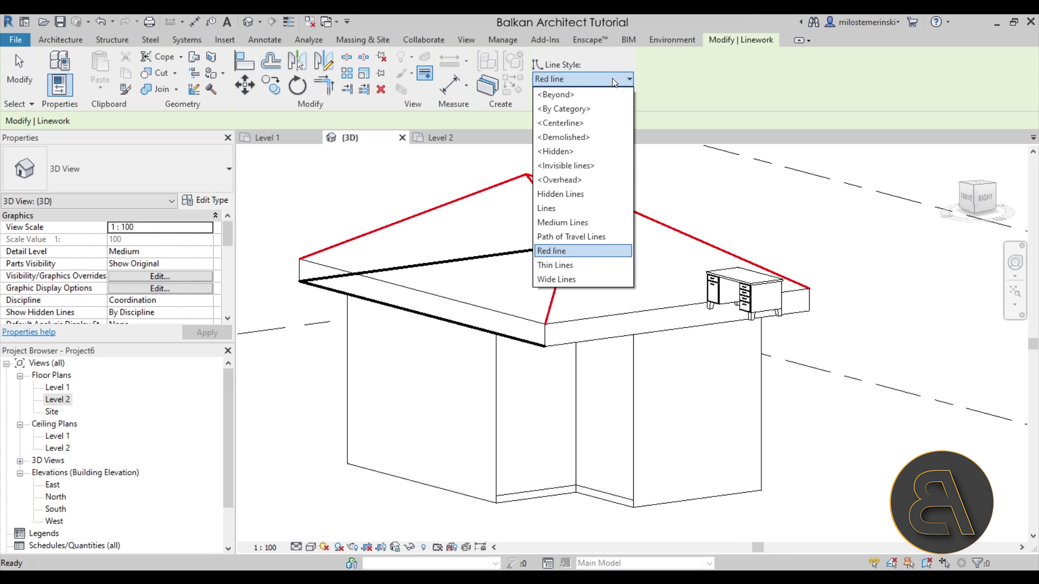
click(574, 110)
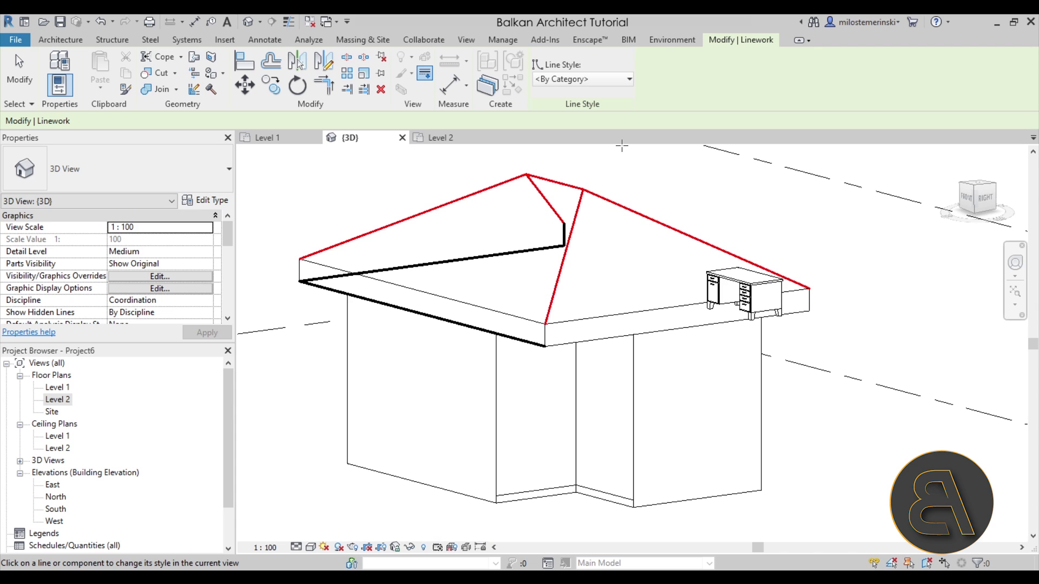
click(545, 199)
click(549, 247)
- Restore the remaining thick eave, red hip, ridge and right eave edges to By Category
shift+middle_drag(444, 291, 675, 309)
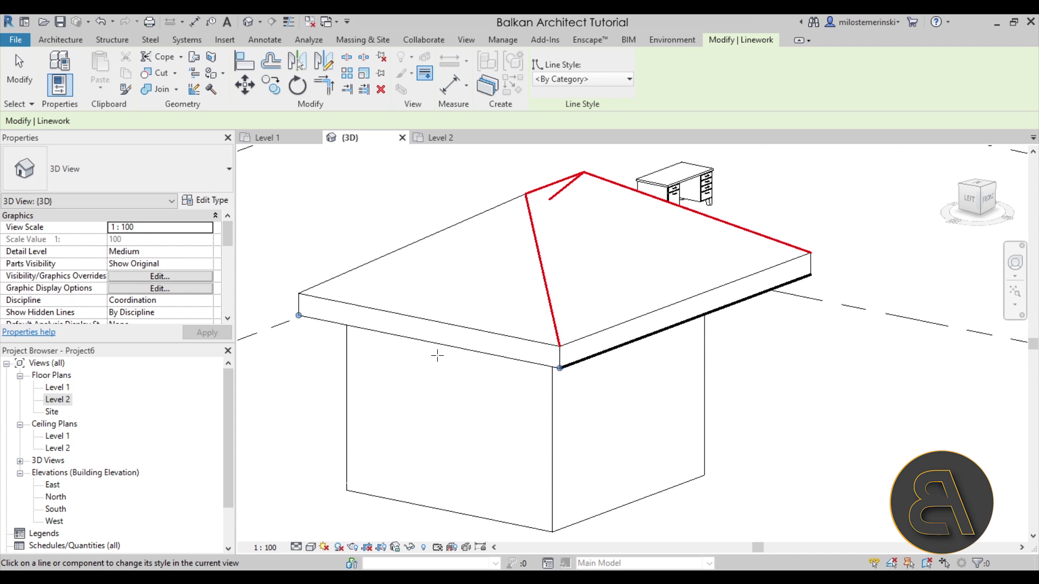
click(583, 361)
click(555, 324)
click(541, 193)
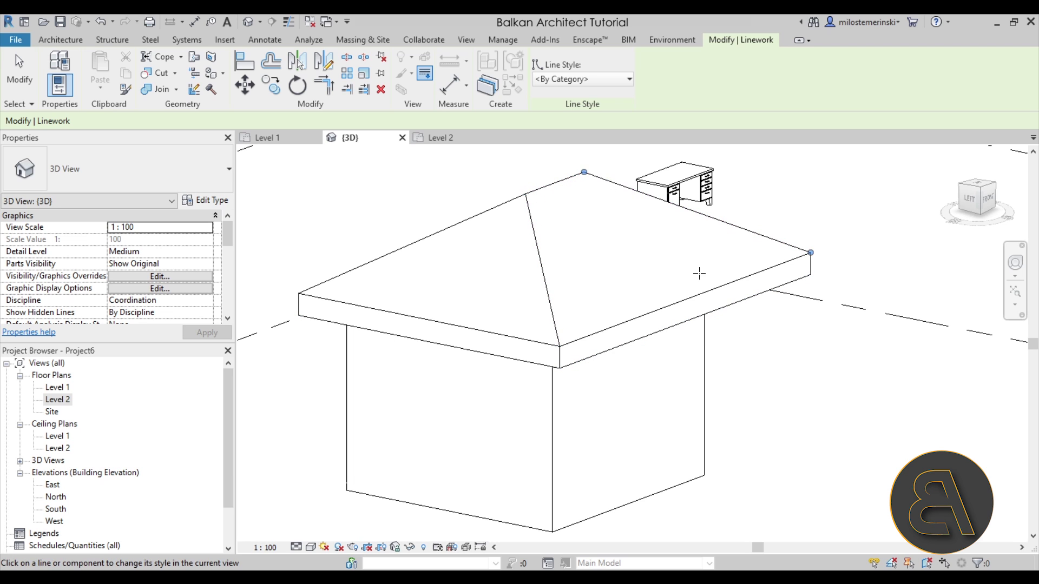
click(703, 214)
scroll(700, 273, down, 1)
shift+middle_drag(699, 273, 656, 337)
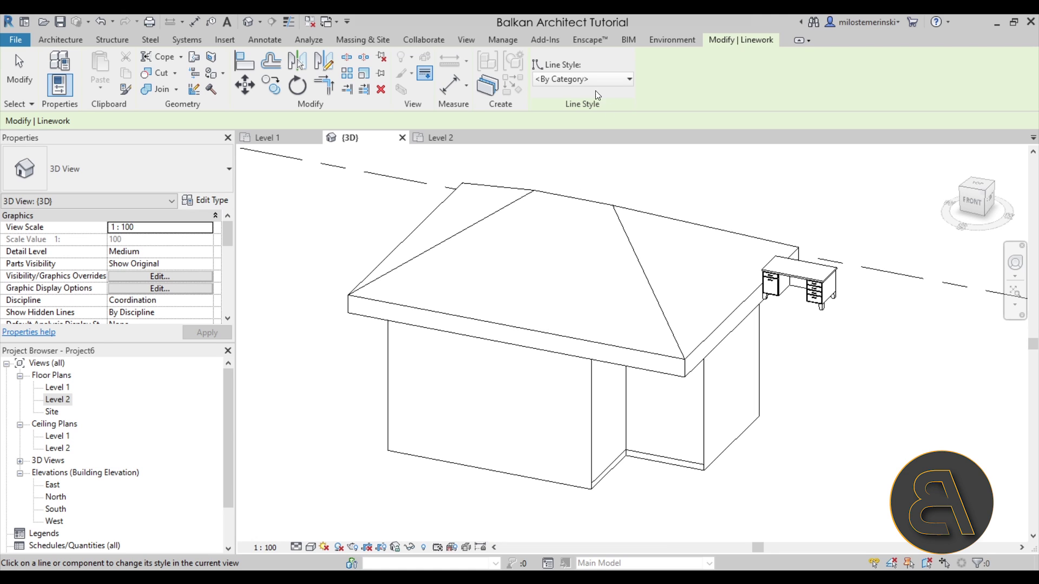
click(561, 80)
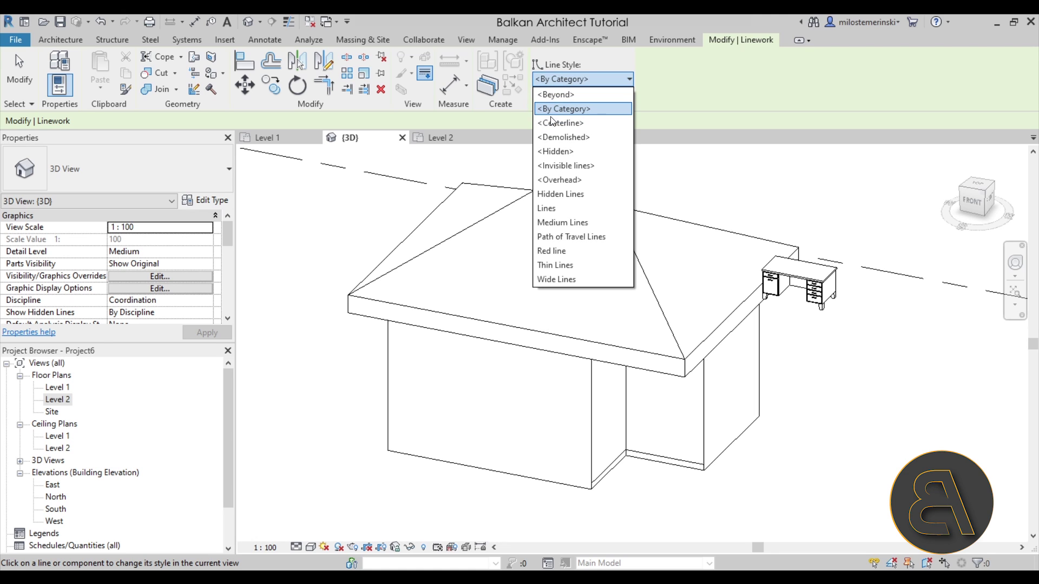
key(Escape)
key(Escape)
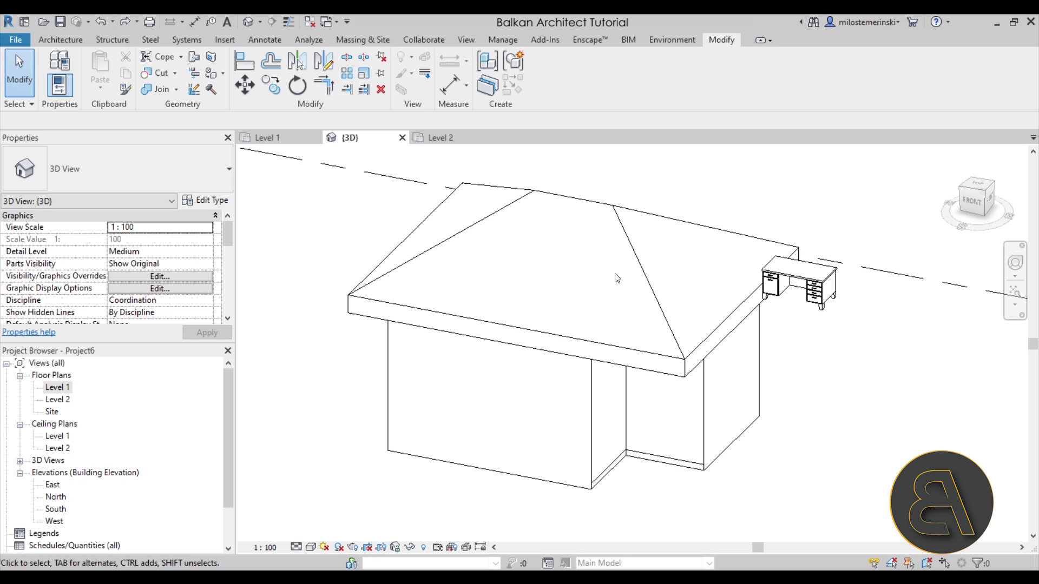
- Delete the existing roof and the desk to leave the bare walls
click(744, 321)
ctrl+click(825, 305)
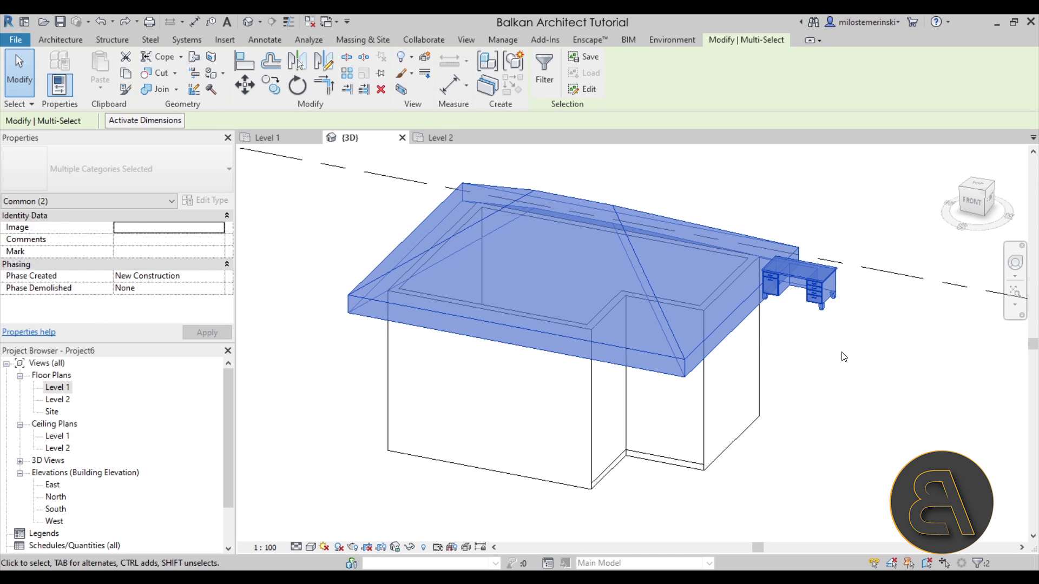
key(Delete)
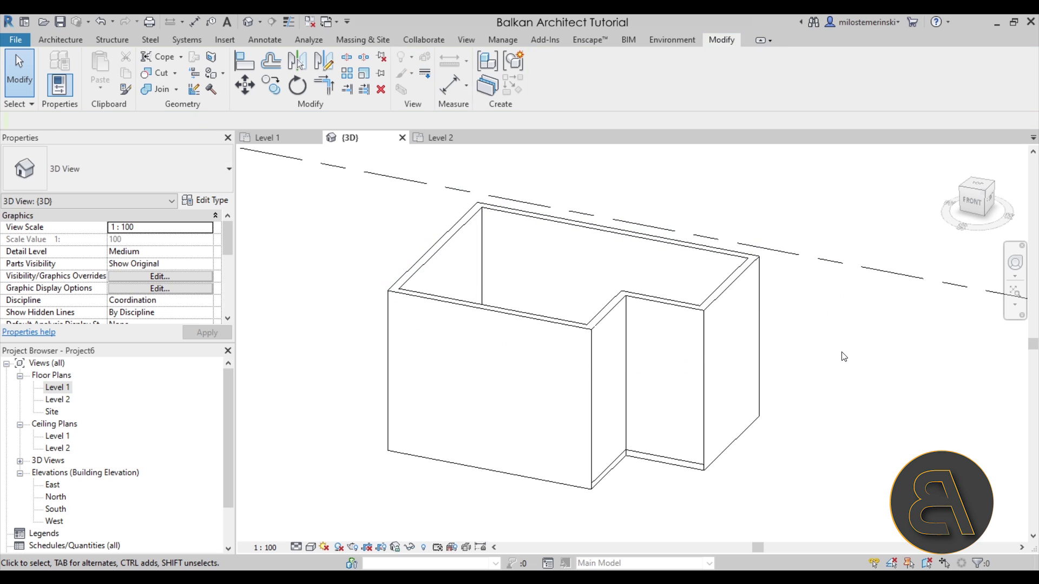
shift+middle_drag(843, 356, 654, 317)
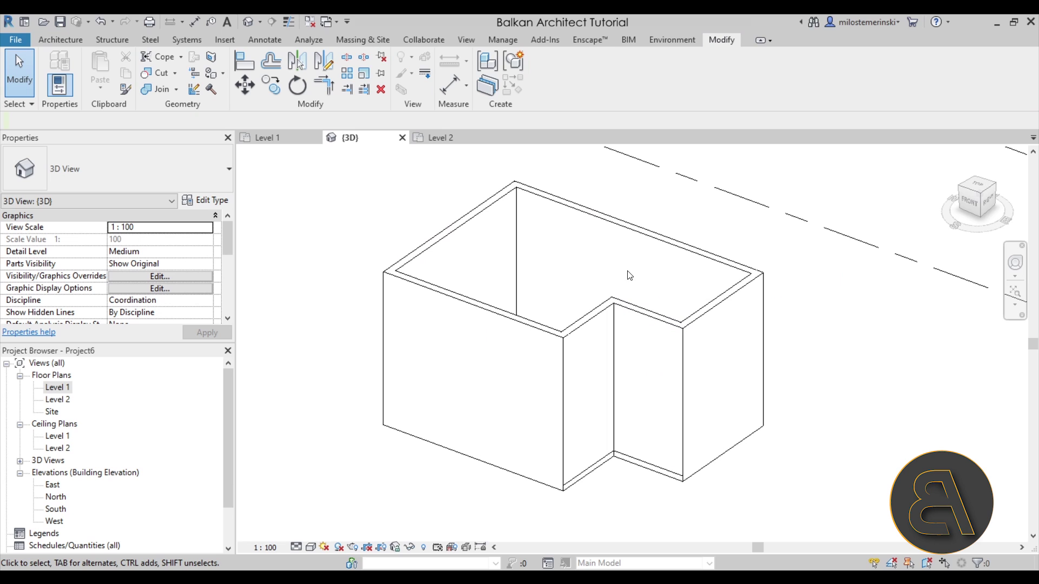
- Create a Level 2 roof by footprint from the wall chain, with slope turned off
click(67, 41)
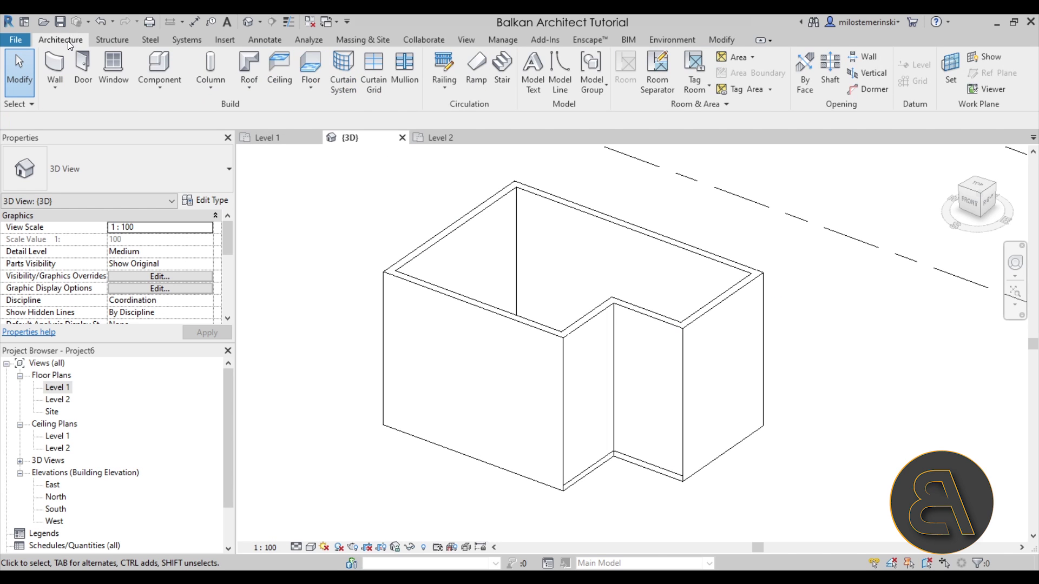
click(246, 67)
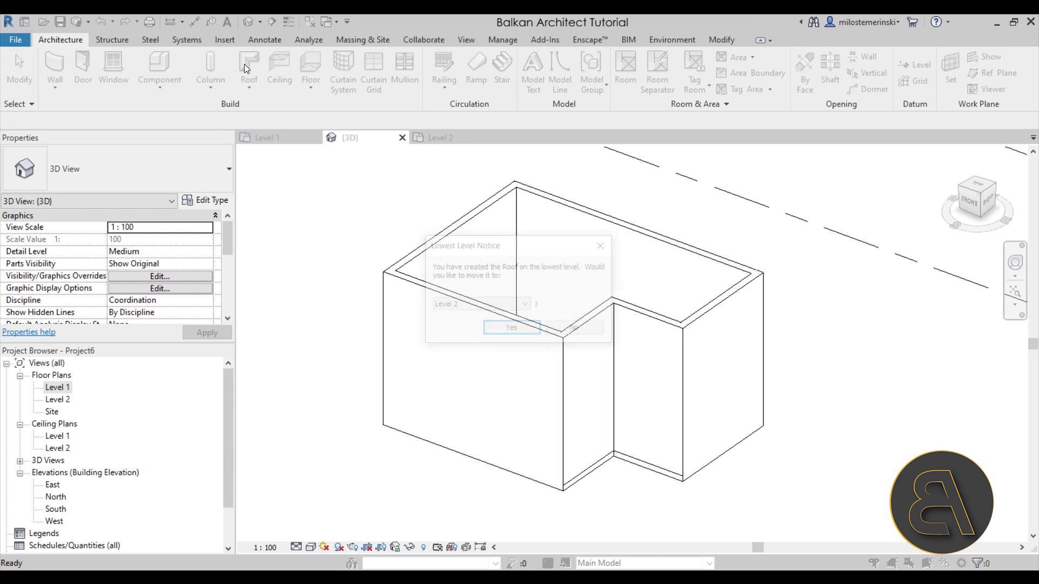
click(503, 330)
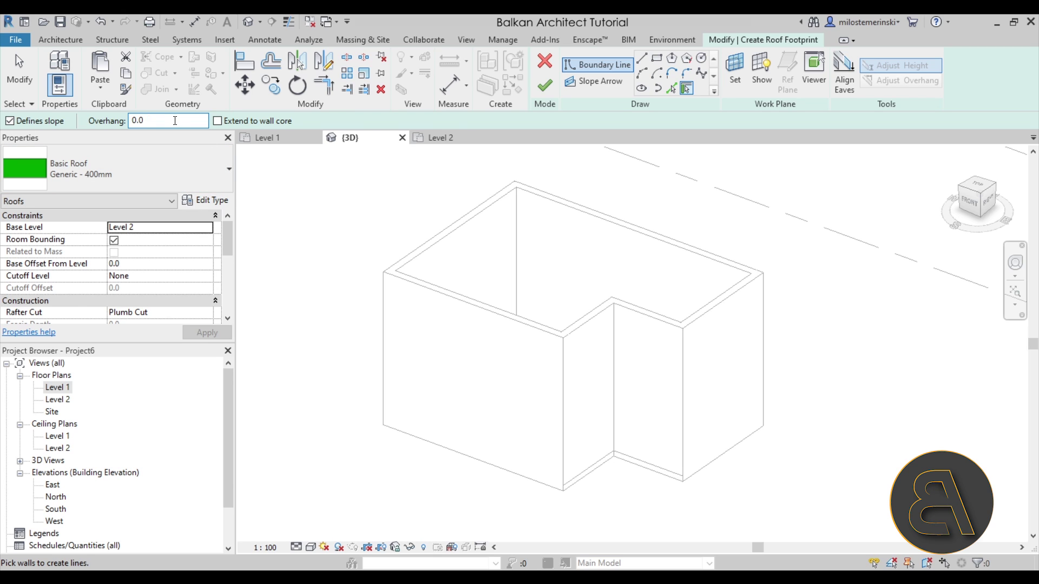
click(34, 118)
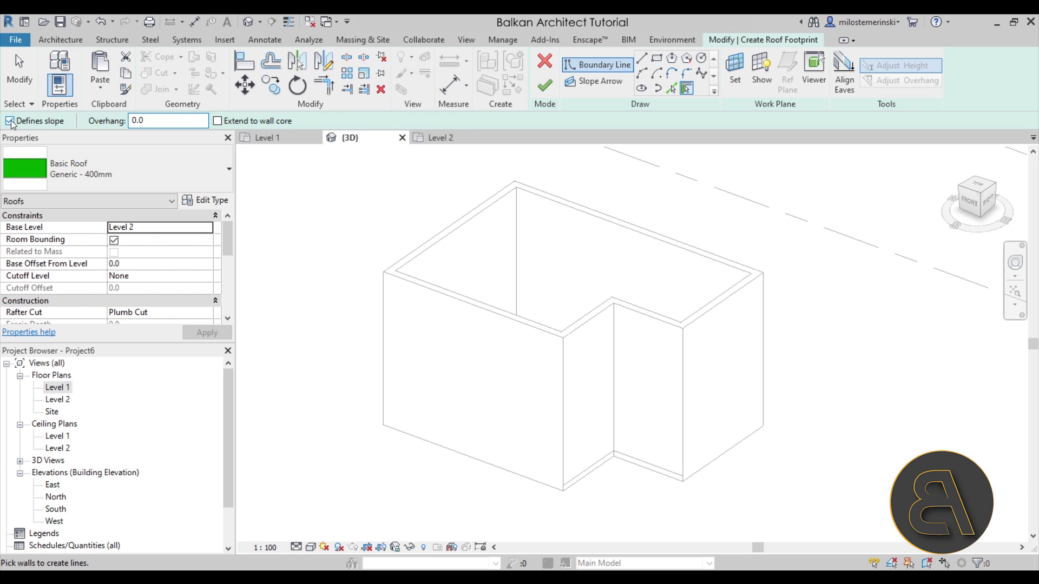
key(Tab)
click(461, 231)
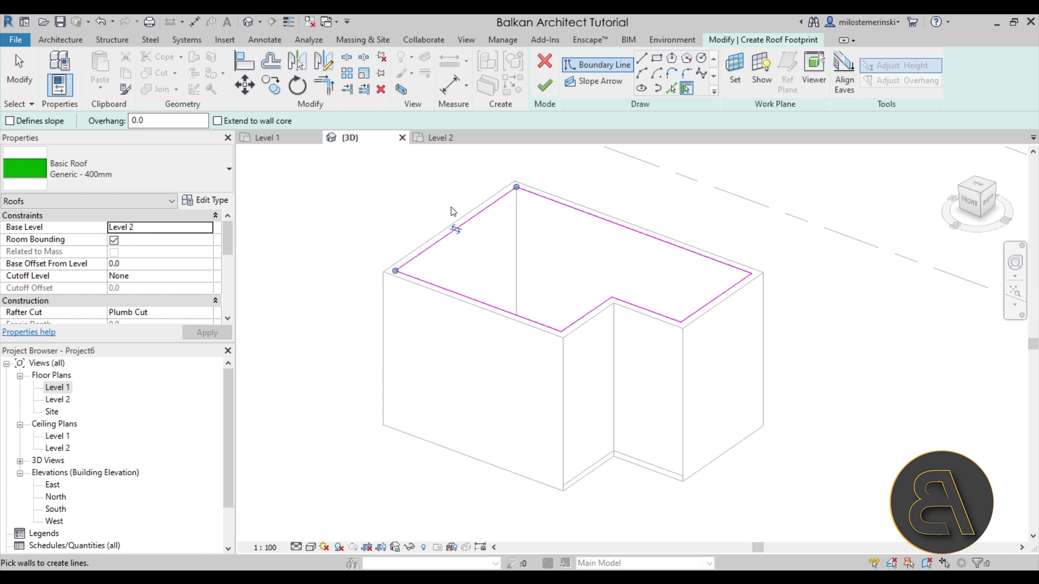
scroll(458, 229, up, 3)
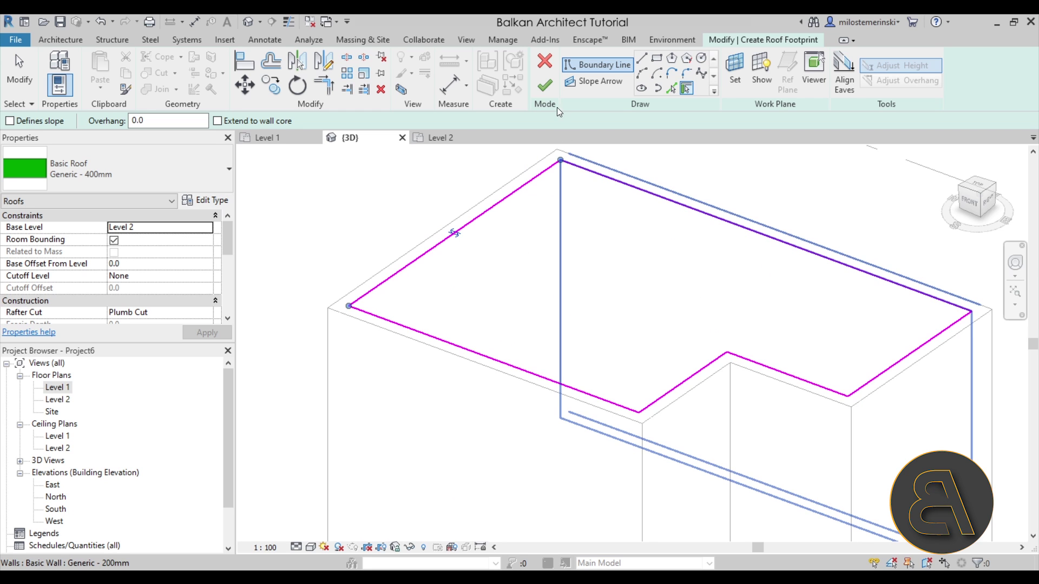
click(545, 87)
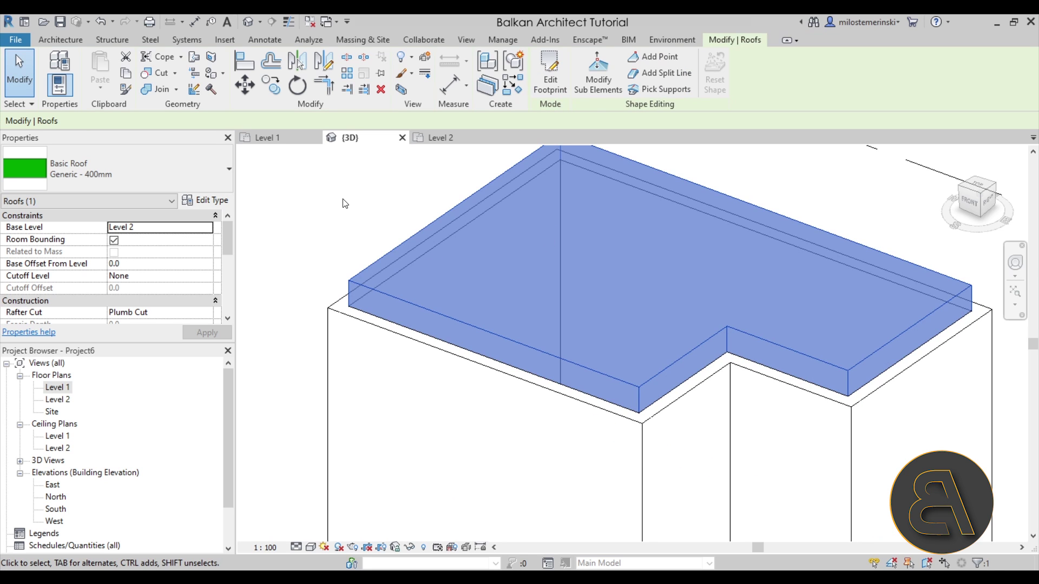
- Set the roof's Base Offset From Level to -800 and reselect the lowered roof
scroll(378, 238, down, 3)
key(Escape)
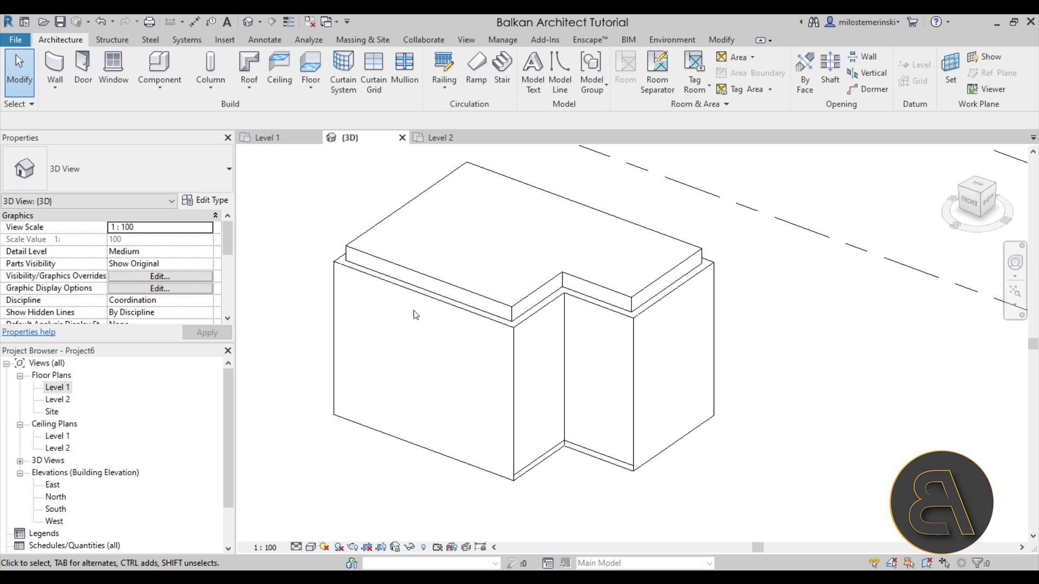
click(429, 284)
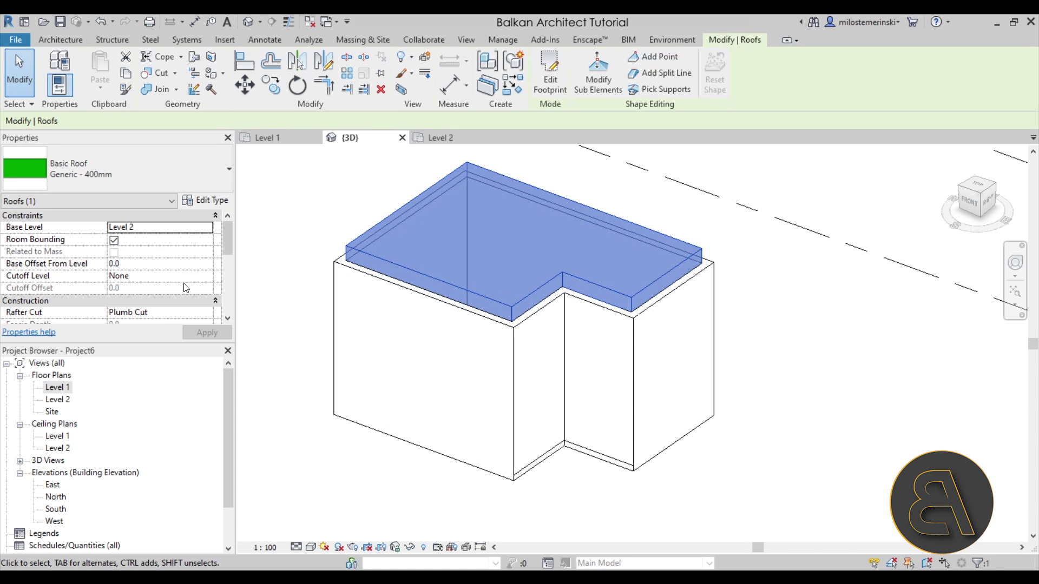
click(157, 264)
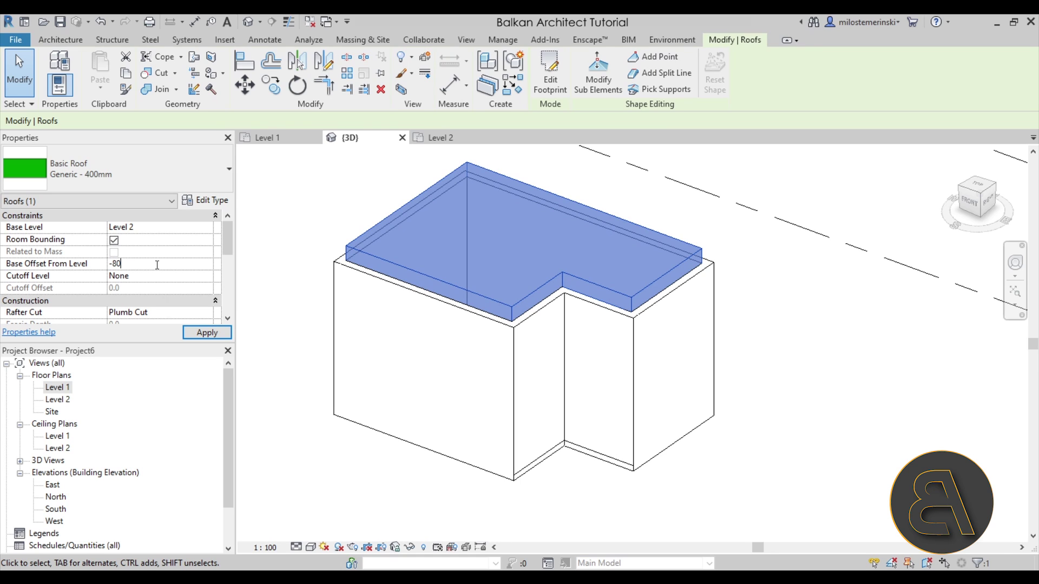
key(Escape)
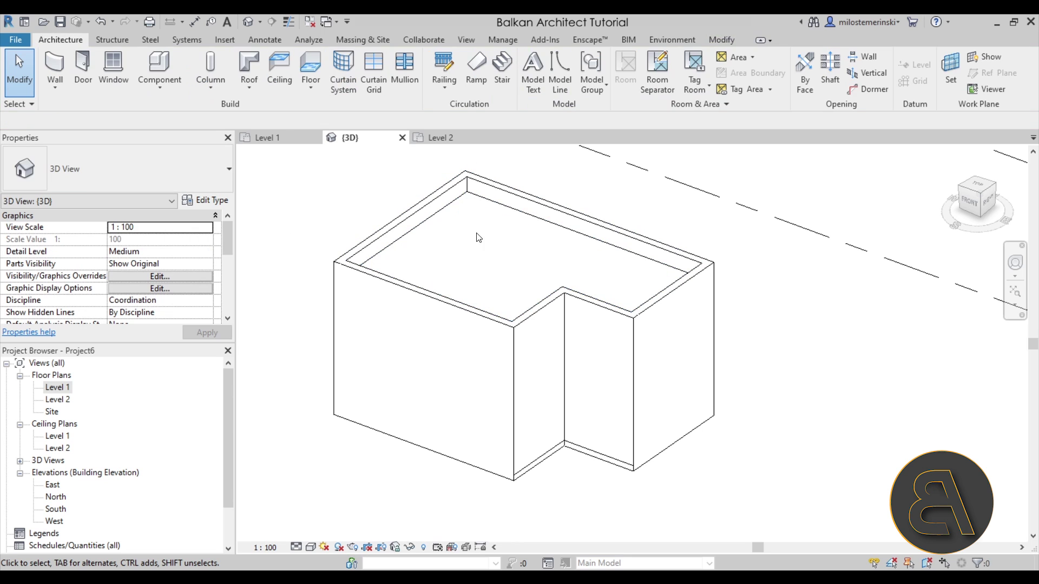
shift+middle_drag(490, 279, 383, 281)
click(502, 203)
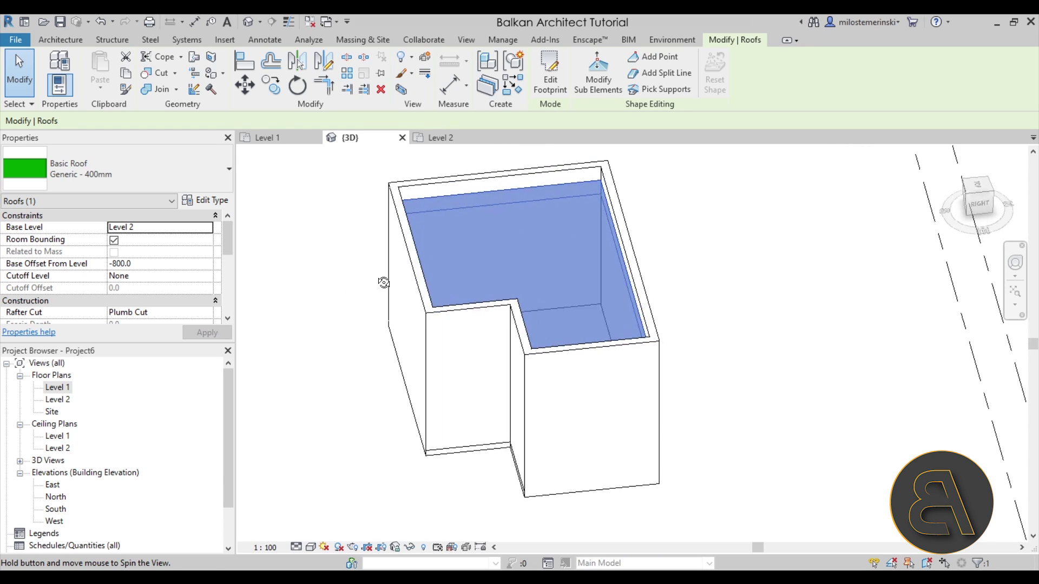
- Add a centre point to the roof and lower it so the roof slopes inward
click(600, 89)
shift+middle_drag(540, 265, 505, 271)
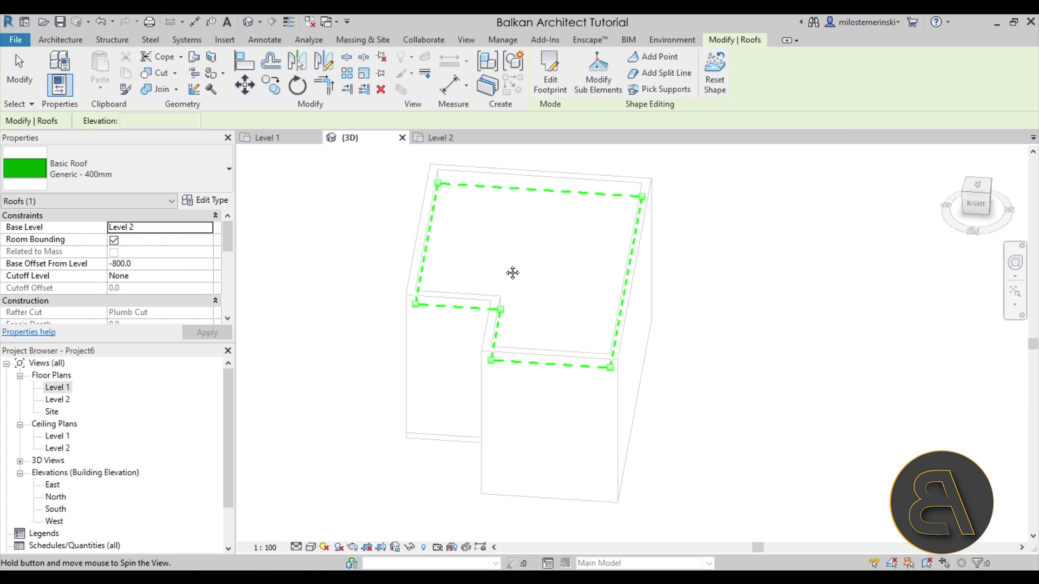
click(651, 56)
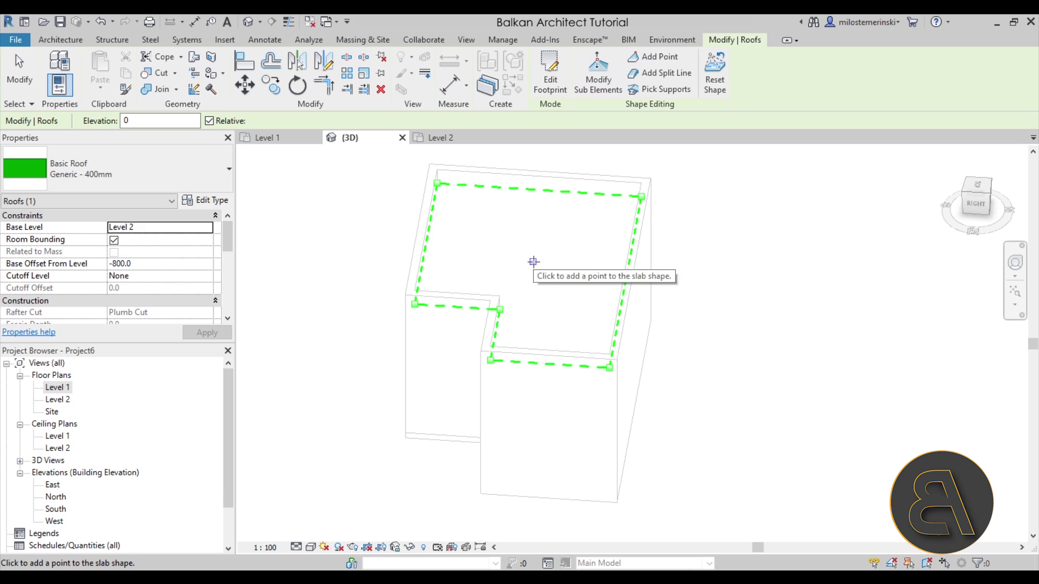
click(533, 262)
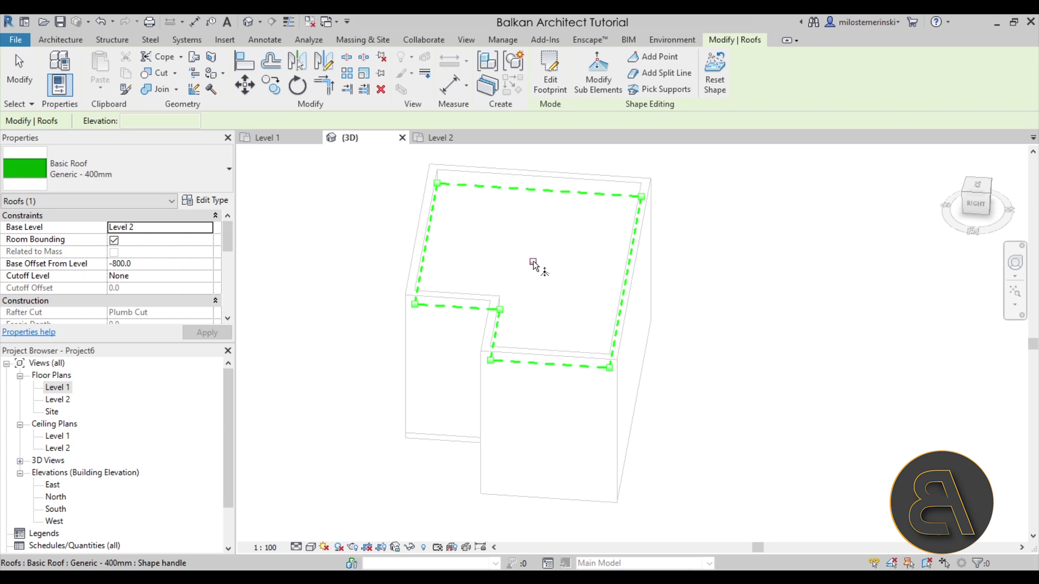
click(533, 262)
mouse_move(541, 273)
mouse_down()
mouse_move(534, 282)
mouse_move(538, 273)
mouse_up()
key(Escape)
key(Escape)
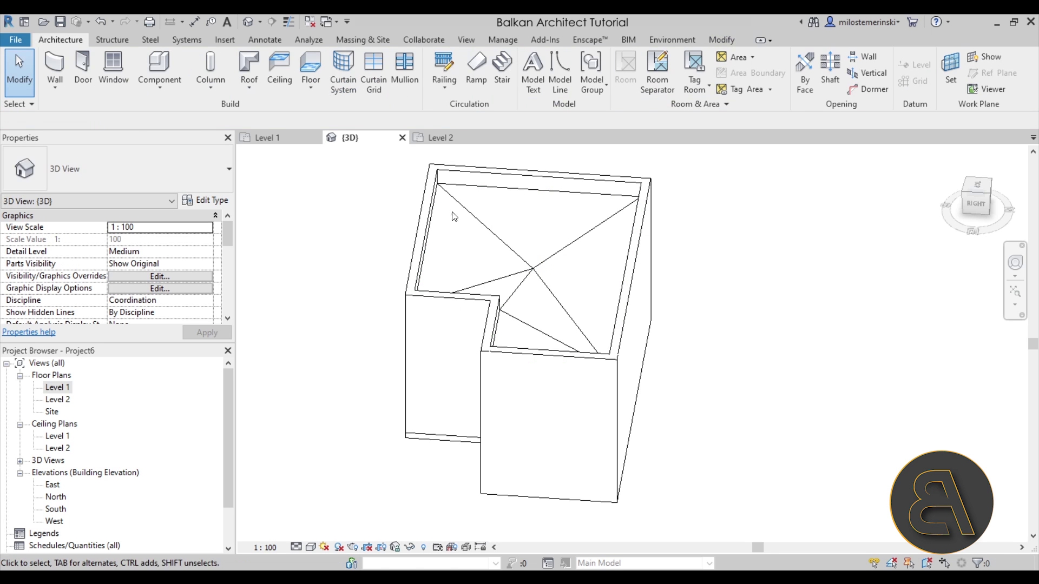
shift+middle_drag(492, 219, 365, 216)
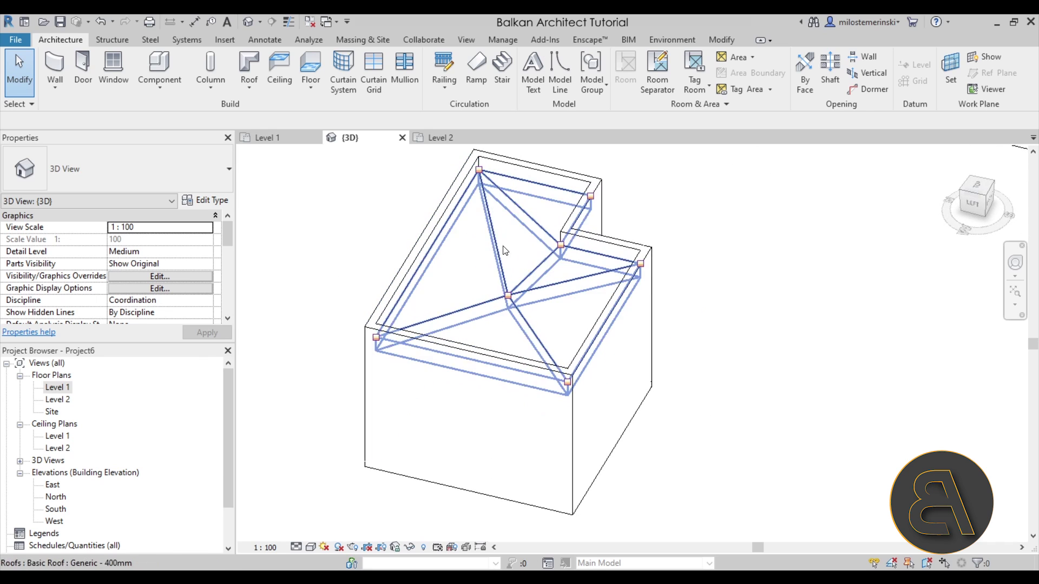
shift+middle_drag(513, 259, 538, 297)
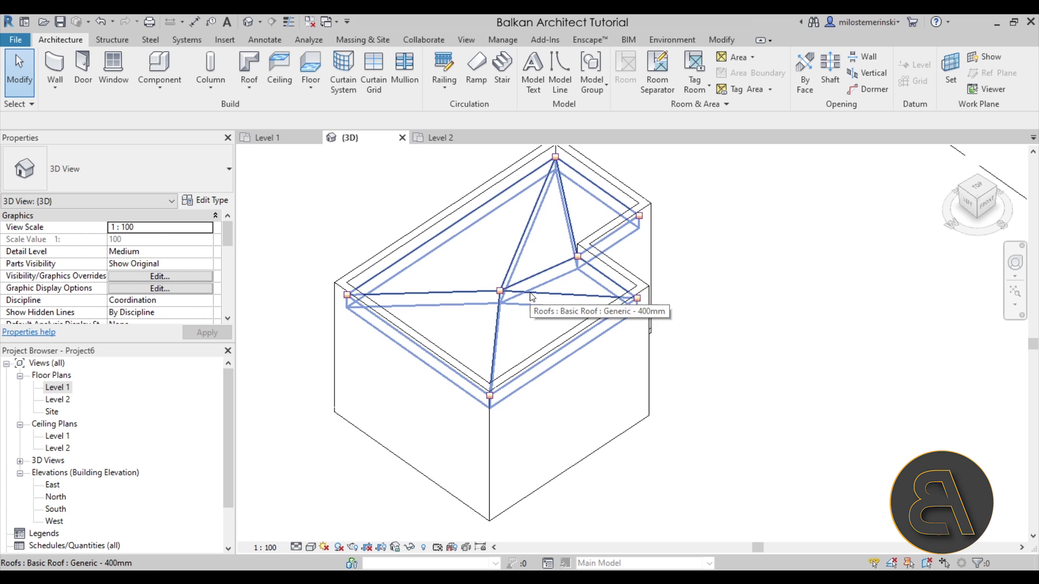
mouse_move(784, 326)
shift+middle_down()
mouse_move(714, 355)
mouse_move(771, 340)
shift+middle_up()
shift+middle_drag(503, 319, 522, 260)
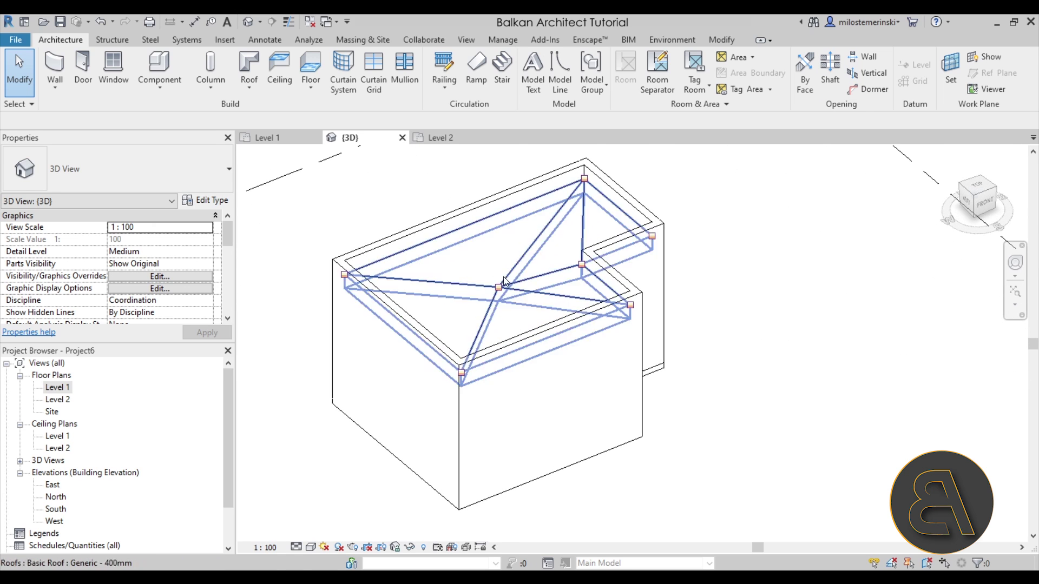
- In the Level 1 plan, start a section and place its start point above the plan
key(ctrl+Tab)
scroll(498, 256, down, 1)
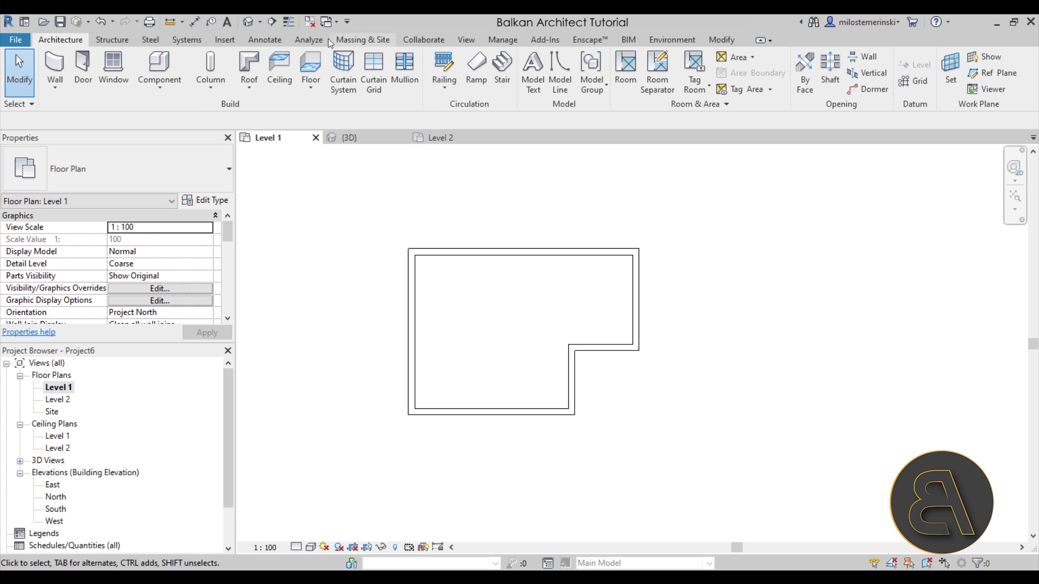
click(273, 23)
click(494, 222)
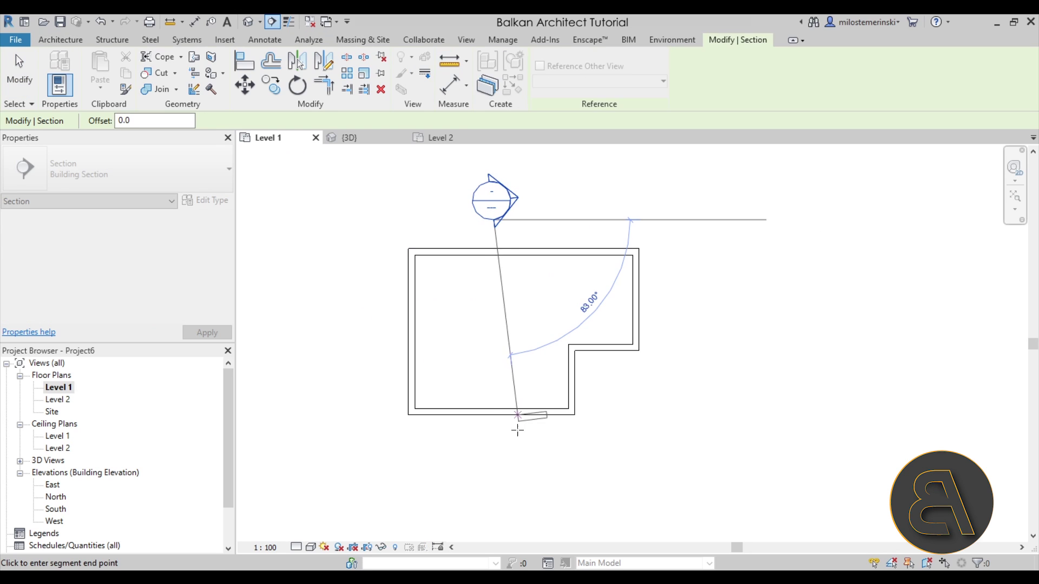
- Place the section's end point below the plan and open the new Section 1 view
click(494, 458)
key(Escape)
key(Escape)
double_click(522, 204)
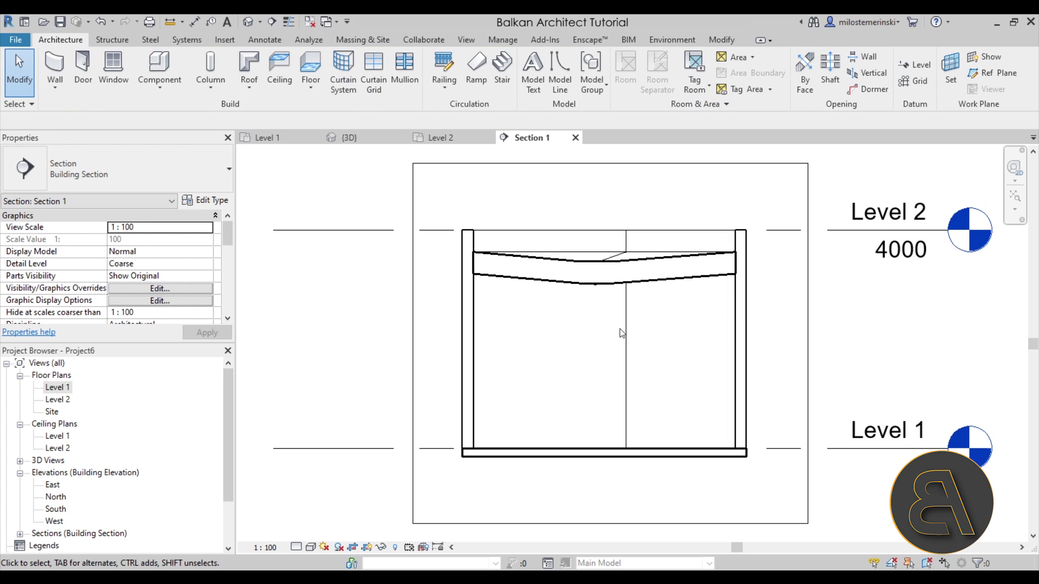
- Inspect the roof's inward slope in Section 1, then return to the orbited 3D view
click(630, 264)
scroll(629, 264, up, 3)
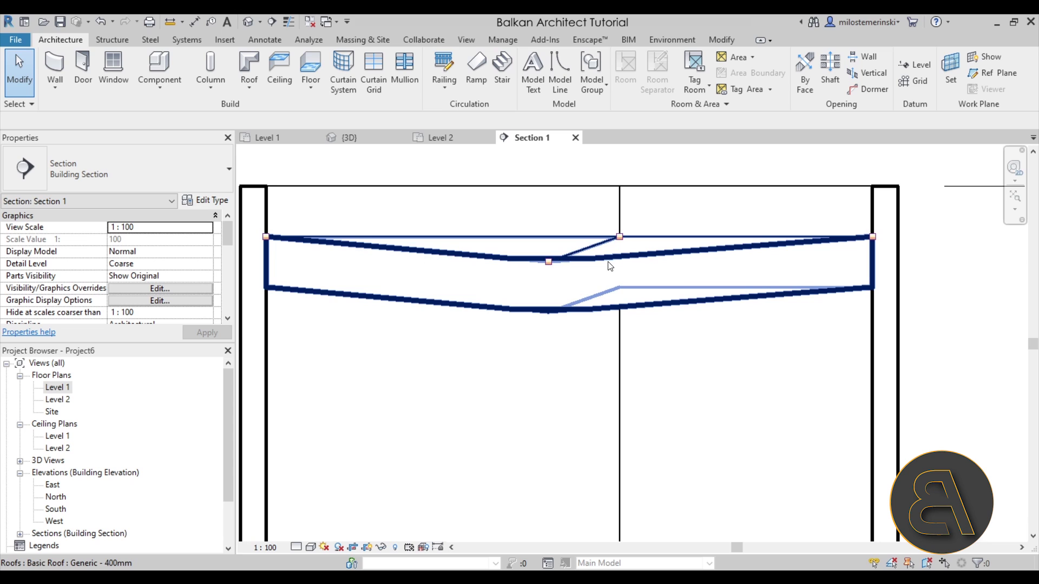
key(Escape)
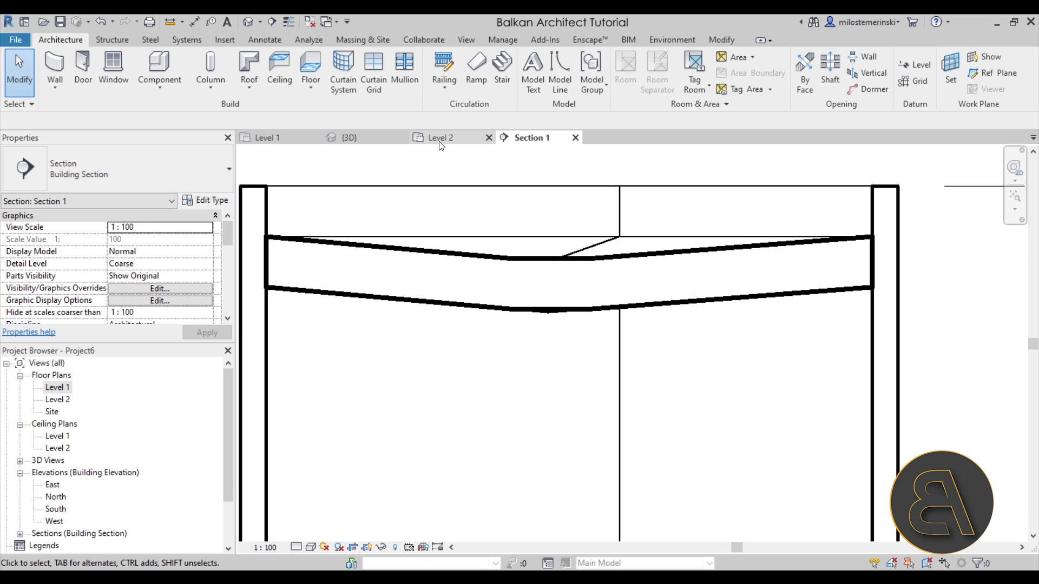
click(374, 138)
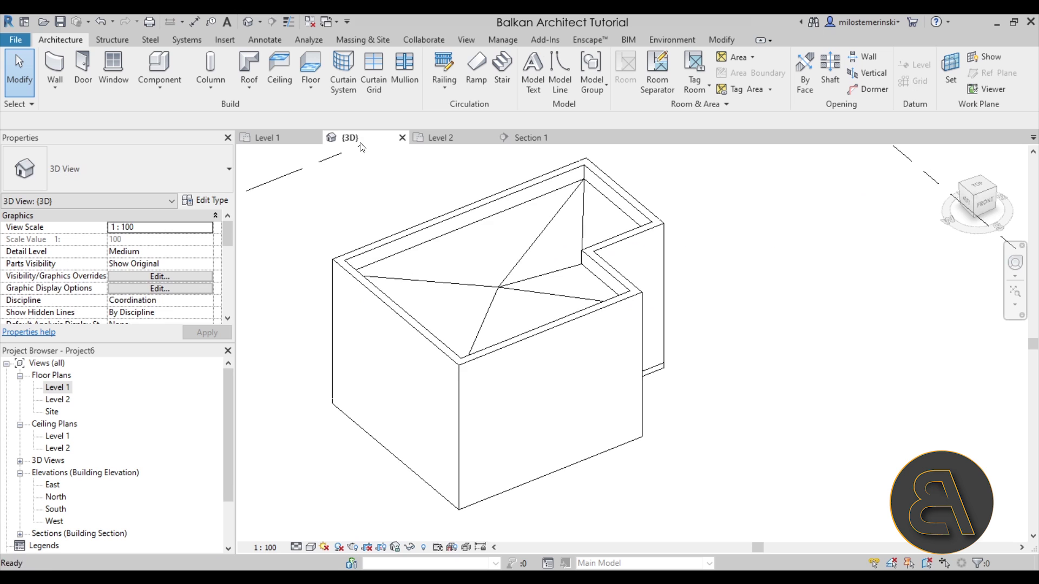
shift+middle_drag(553, 343, 547, 304)
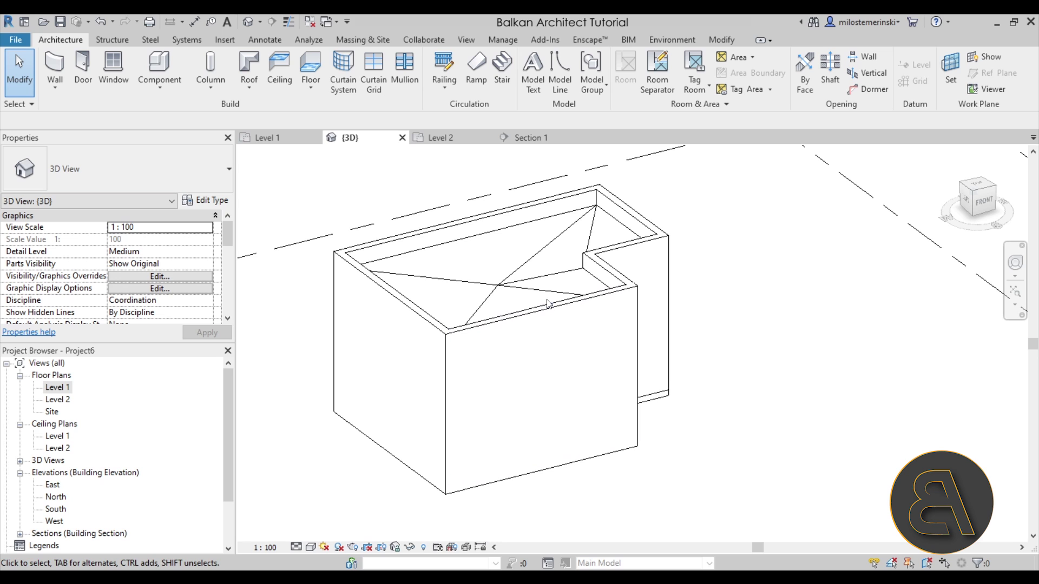
- Use Linework with <Invisible lines> to hide the six internal roof ridge and valley lines
click(722, 40)
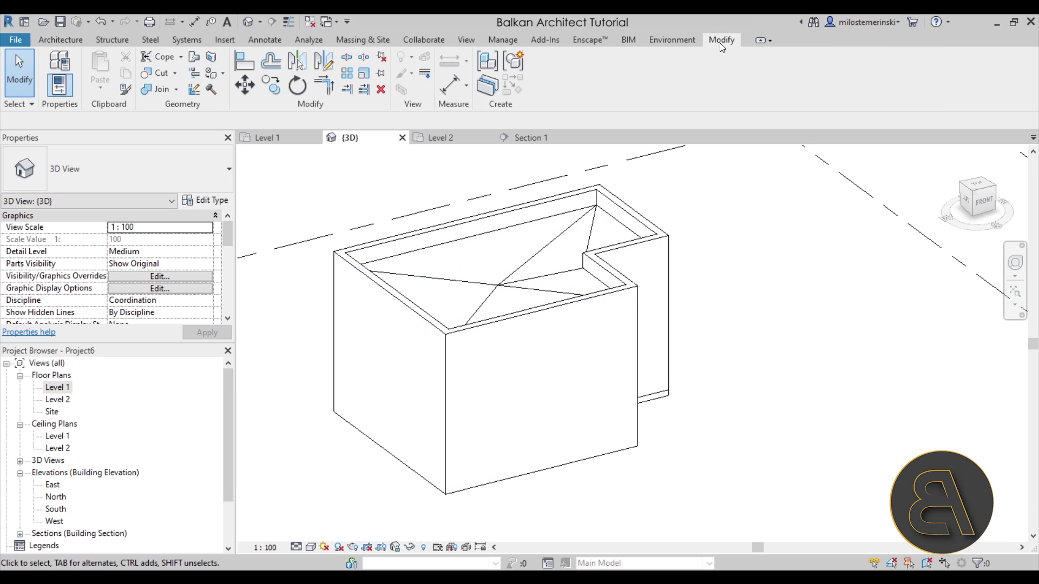
click(425, 77)
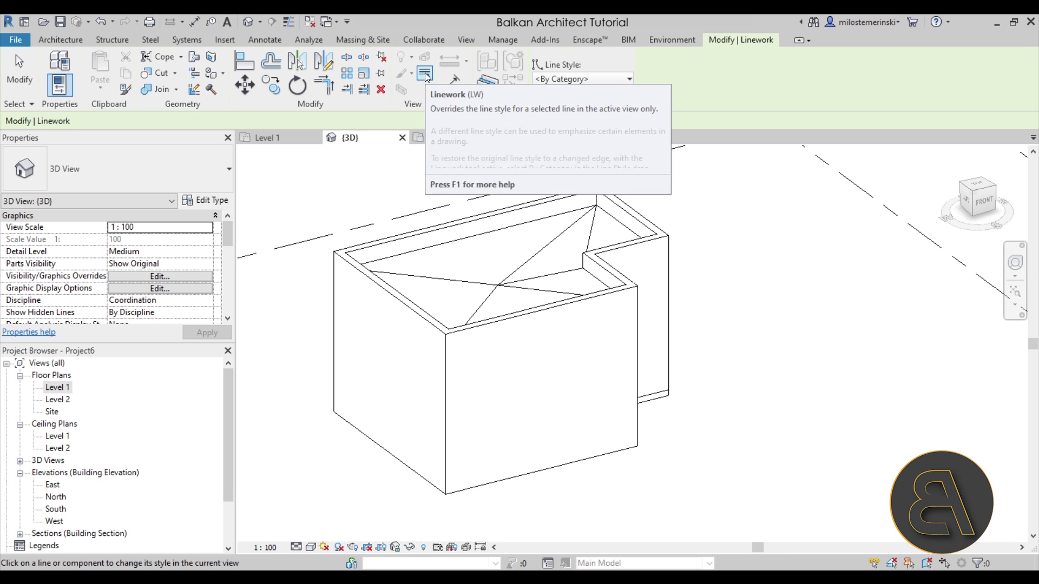
click(566, 76)
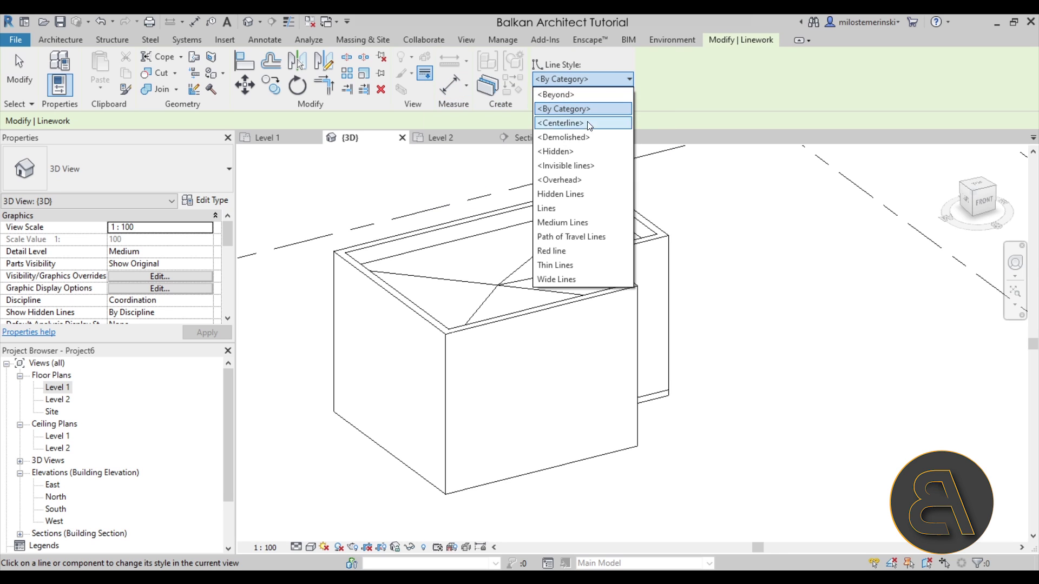
click(570, 167)
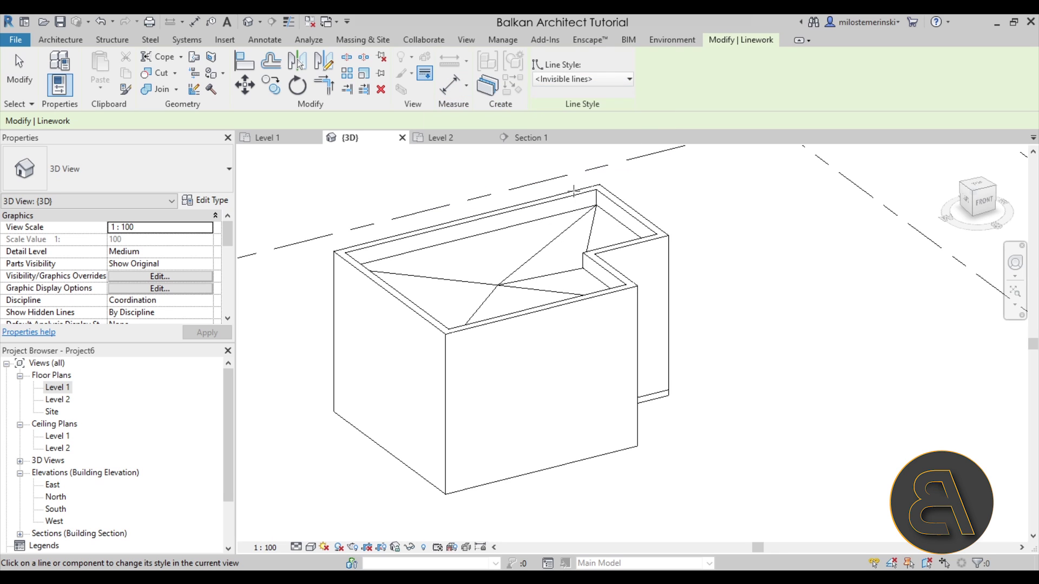
click(563, 231)
click(589, 229)
click(560, 269)
click(541, 290)
click(482, 304)
click(472, 284)
key(Escape)
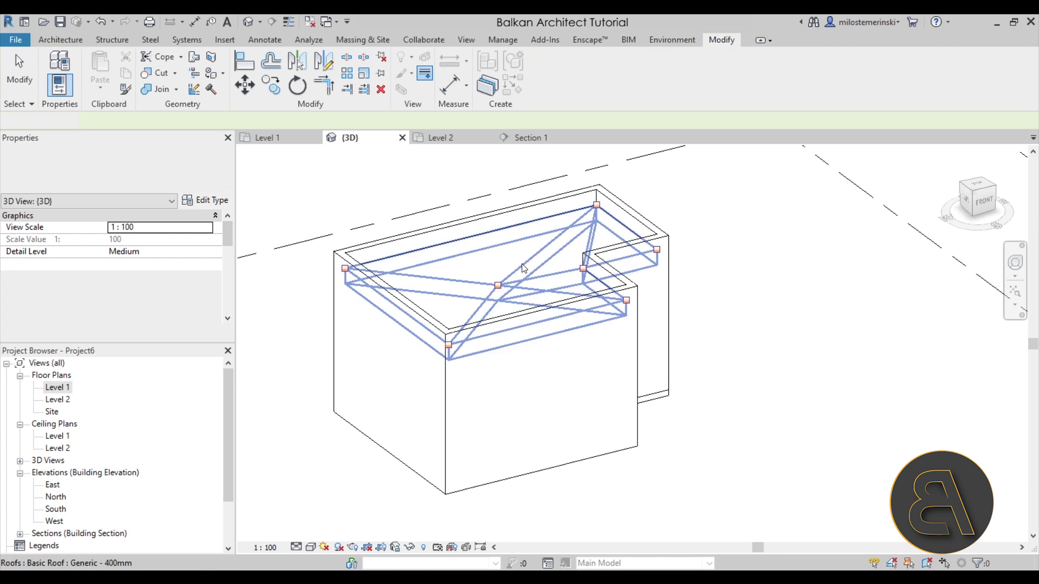
- Check Section 1, then orbit the 3D view to confirm the roof lines are hidden
click(527, 138)
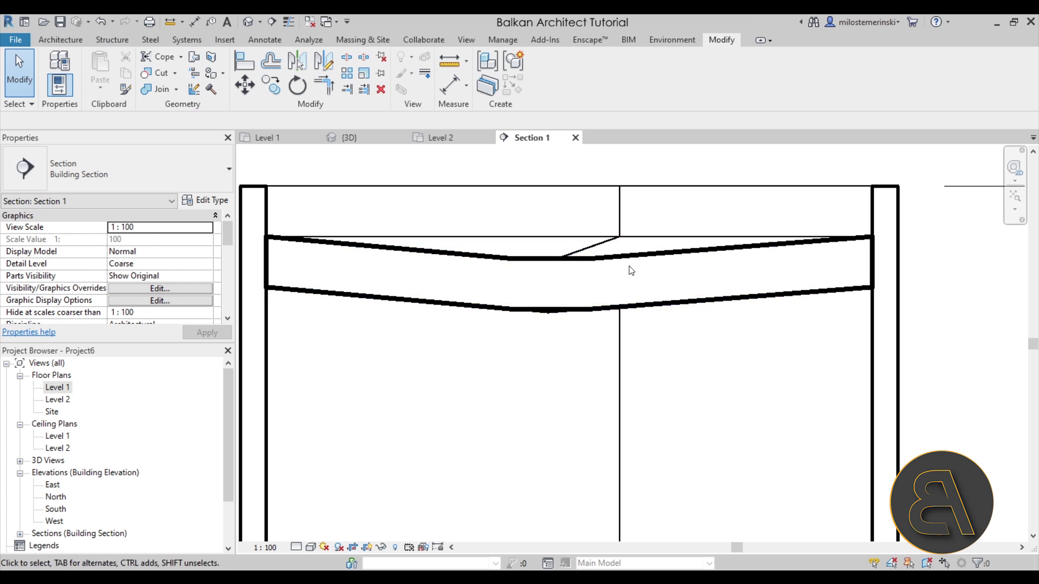
click(367, 138)
shift+middle_drag(508, 201, 537, 251)
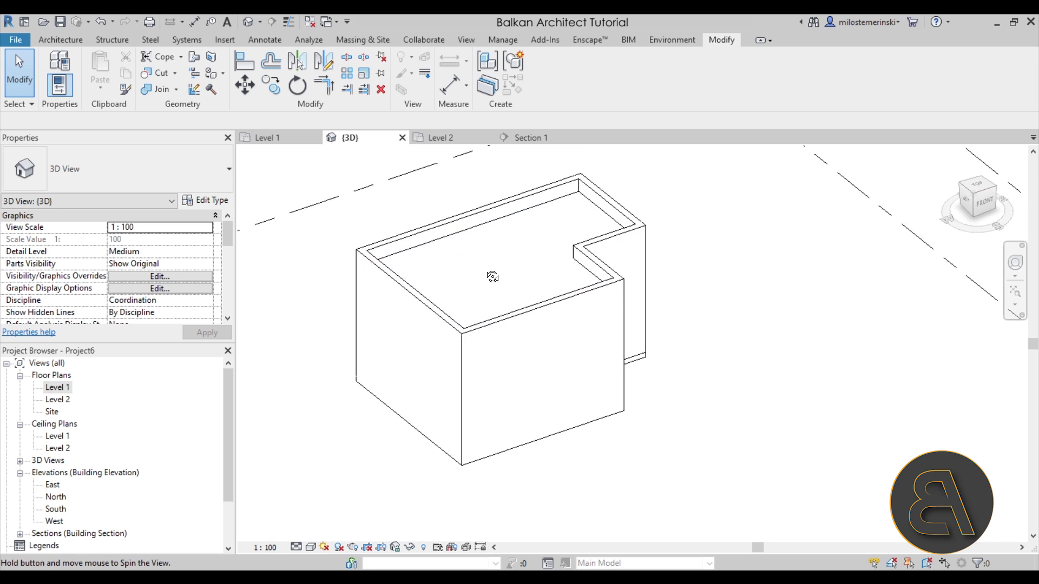
shift+middle_drag(493, 277, 524, 288)
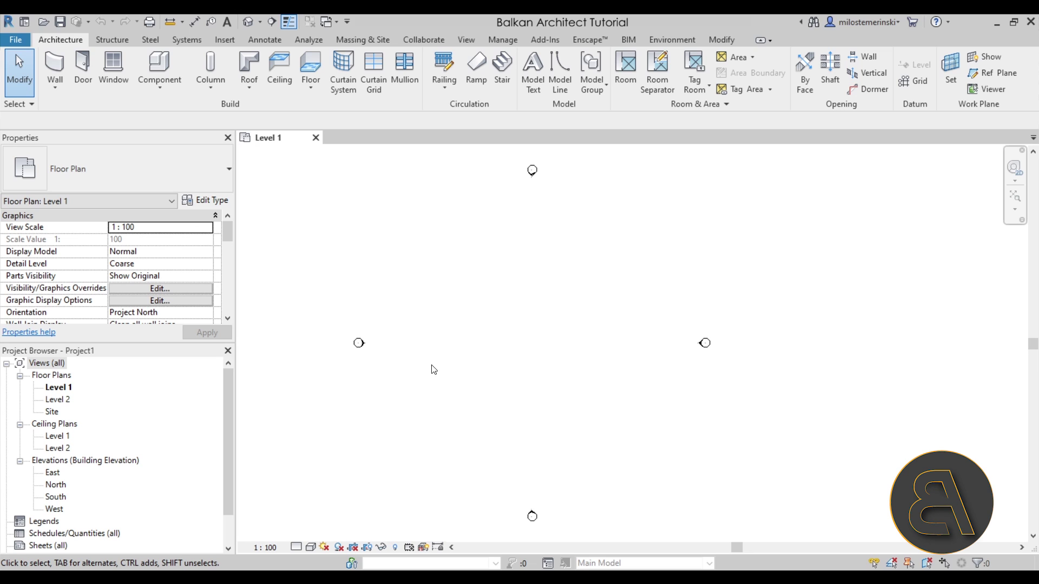
- Load the M_RPC Beetle.rfa family from the Entourage folder
click(229, 40)
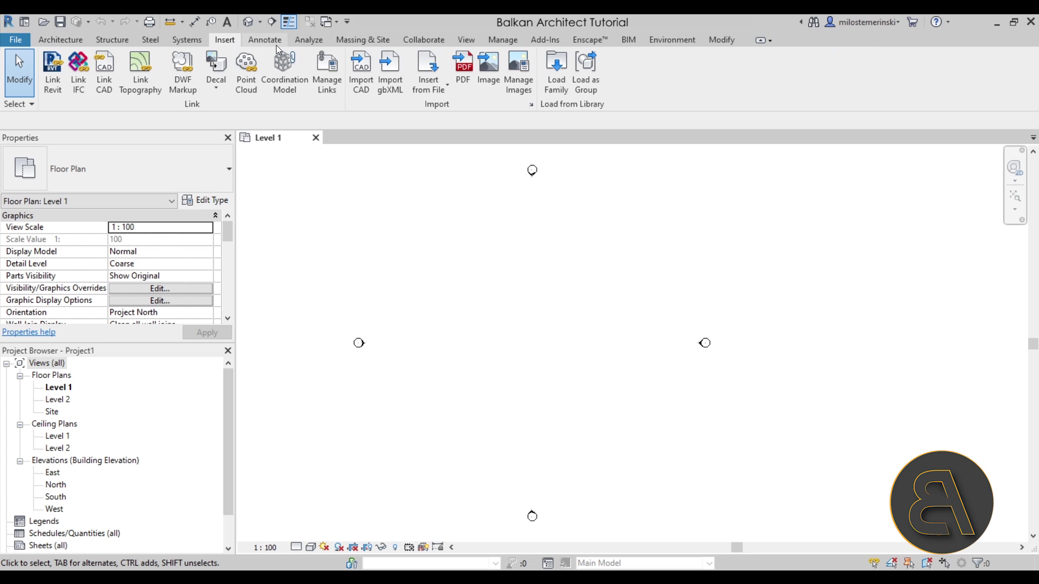
click(553, 92)
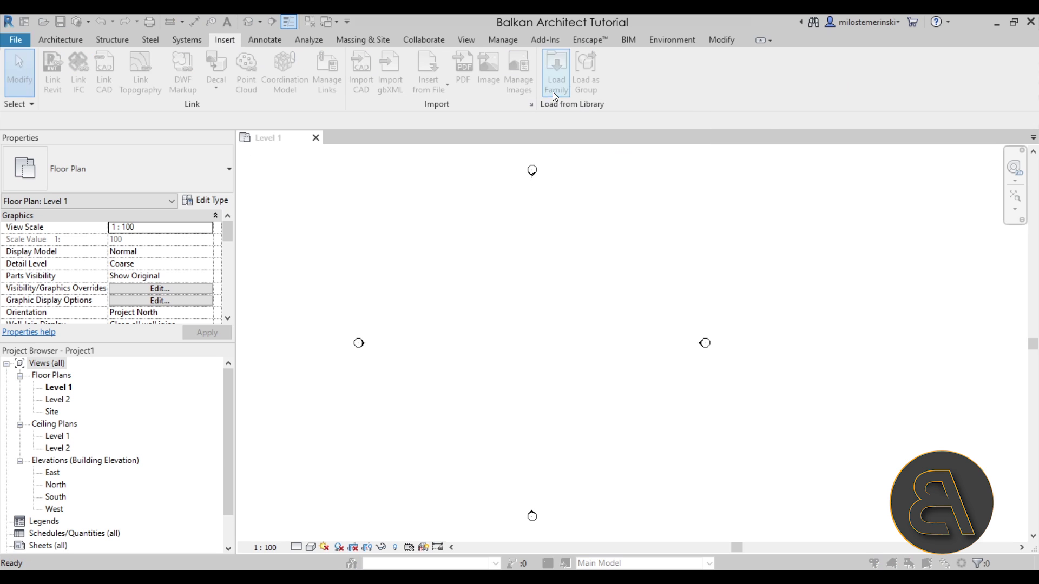
drag(482, 173, 486, 169)
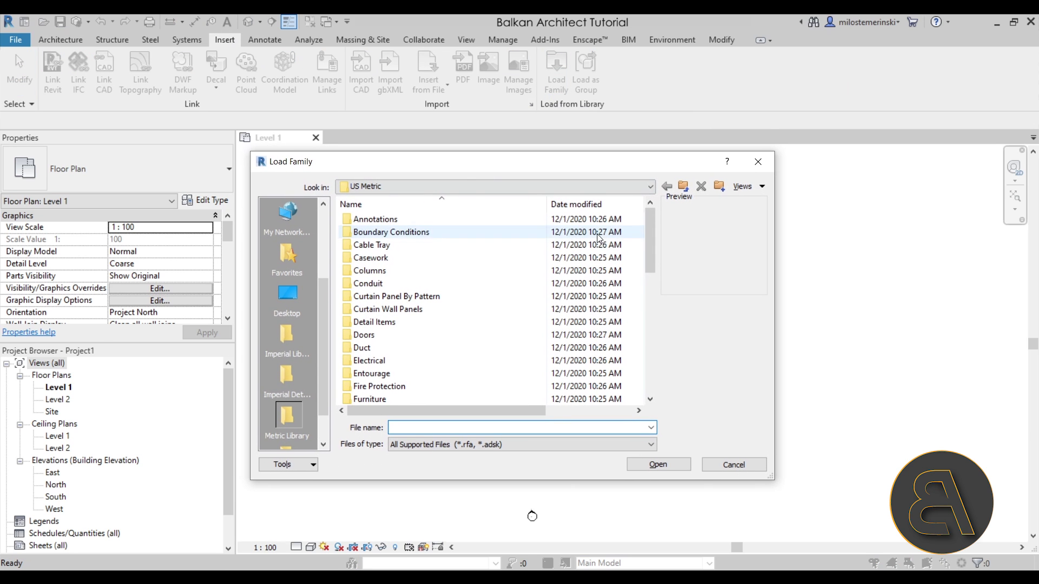
scroll(654, 244, down, 1)
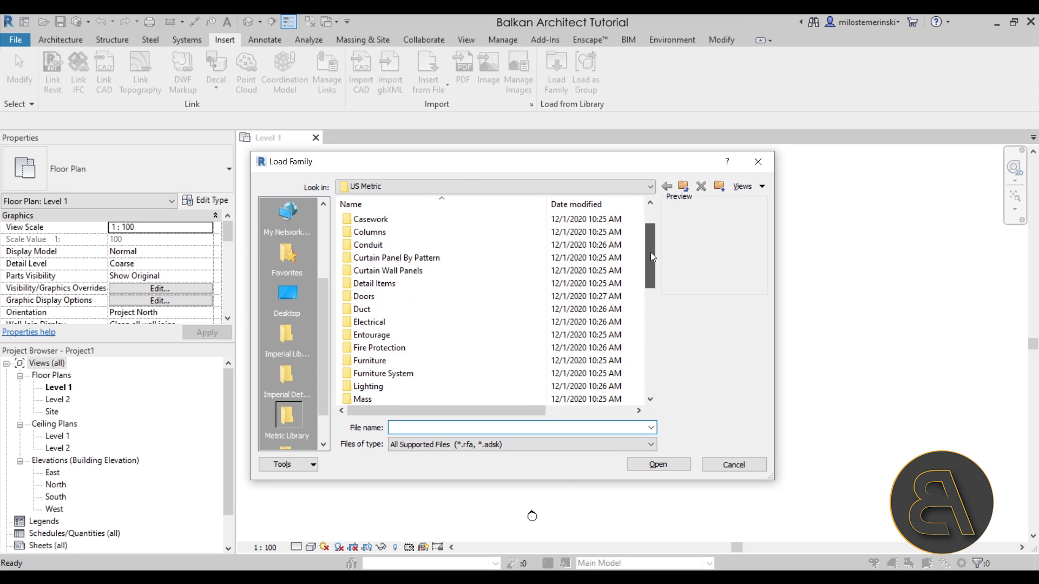
double_click(390, 337)
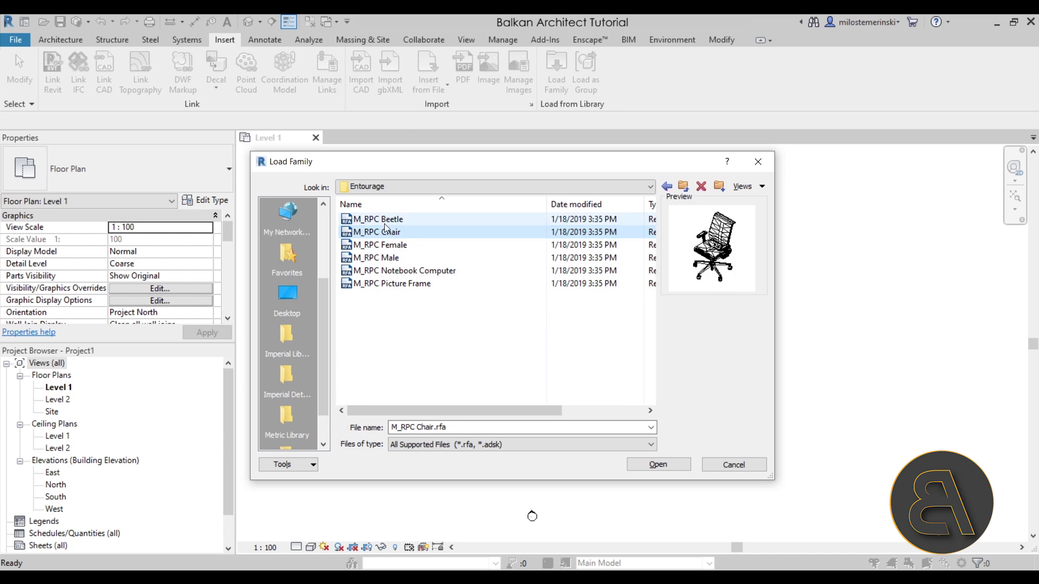
mouse_move(385, 221)
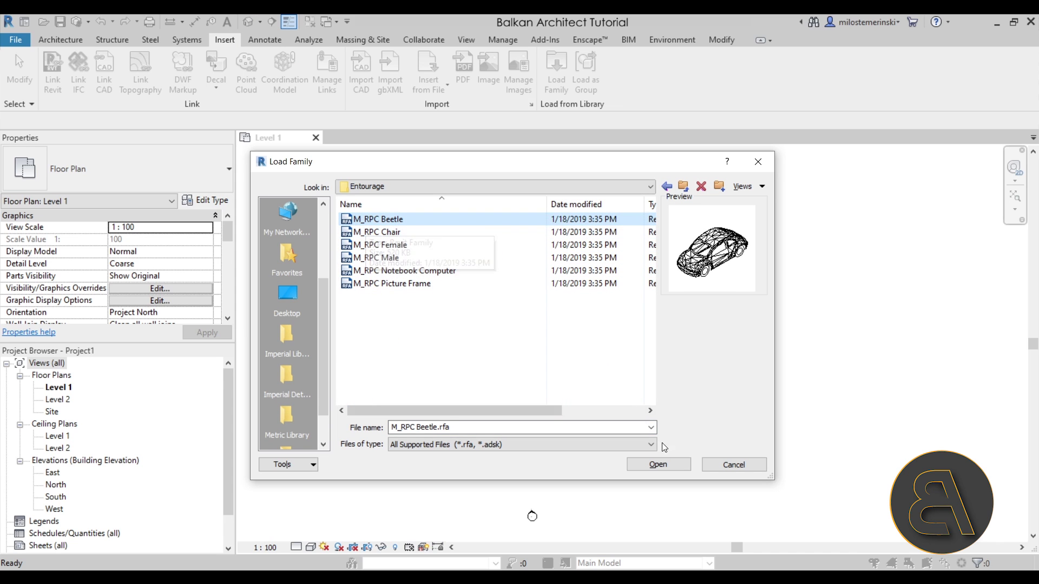
click(660, 465)
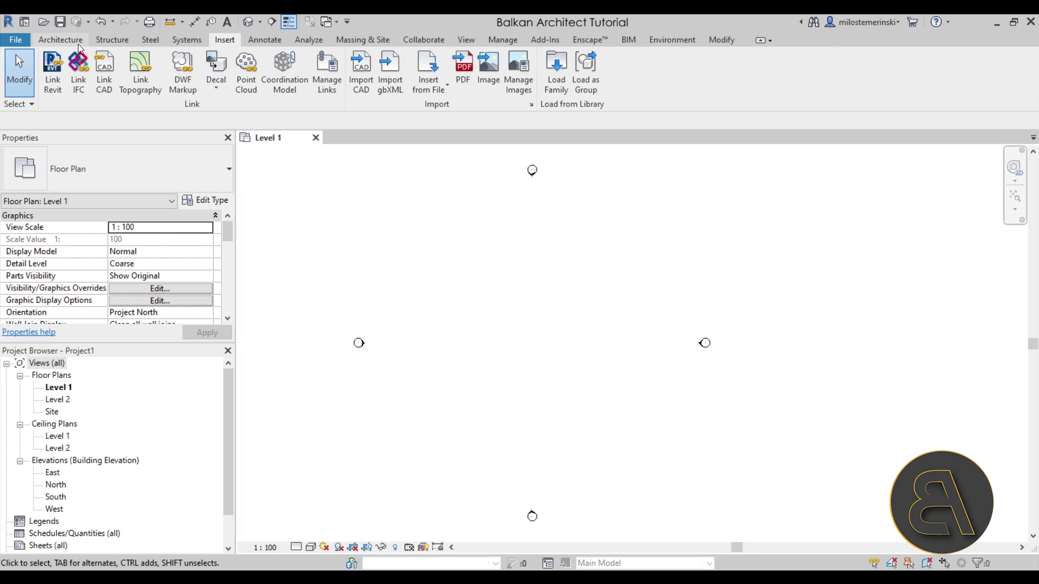
- Place one M_RPC Beetle car component at the centre of the Level 1 plan
click(60, 39)
click(159, 70)
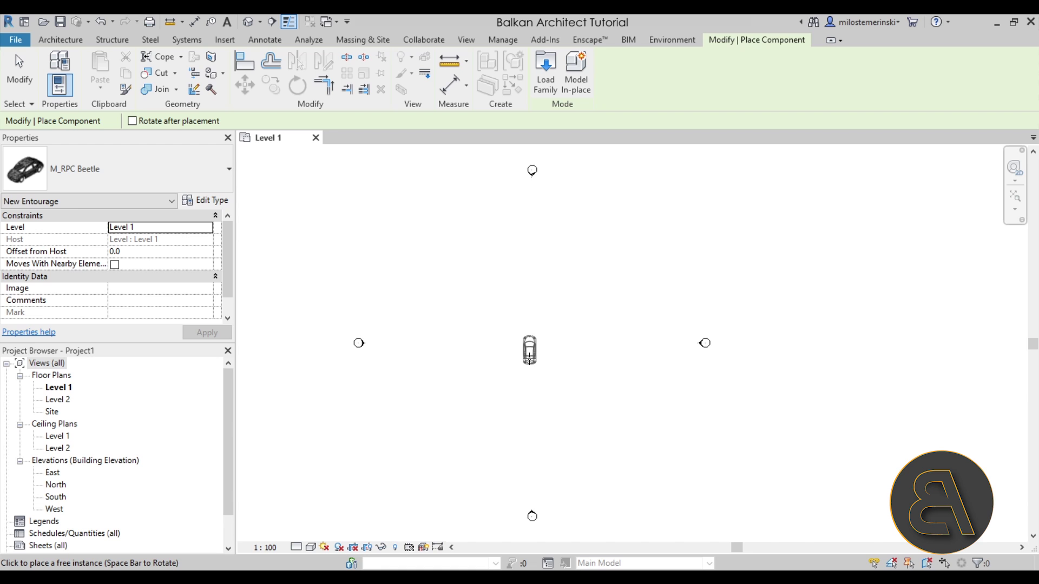
click(530, 352)
key(Escape)
key(Escape)
scroll(541, 357, up, 8)
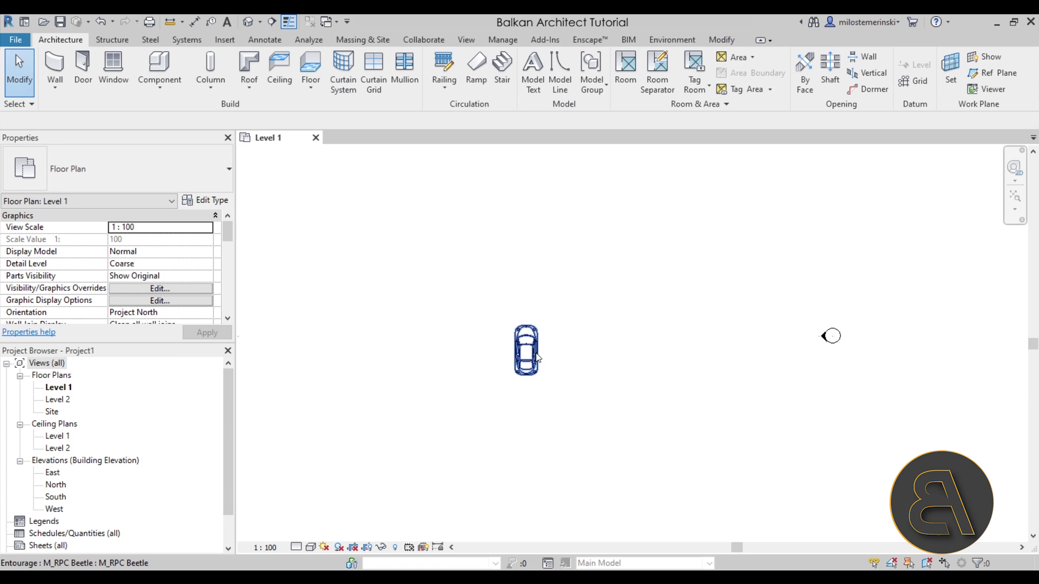
- Open the Default 3D View and orbit to see the car at an angle
click(254, 24)
shift+middle_drag(649, 387, 720, 287)
scroll(644, 279, up, 4)
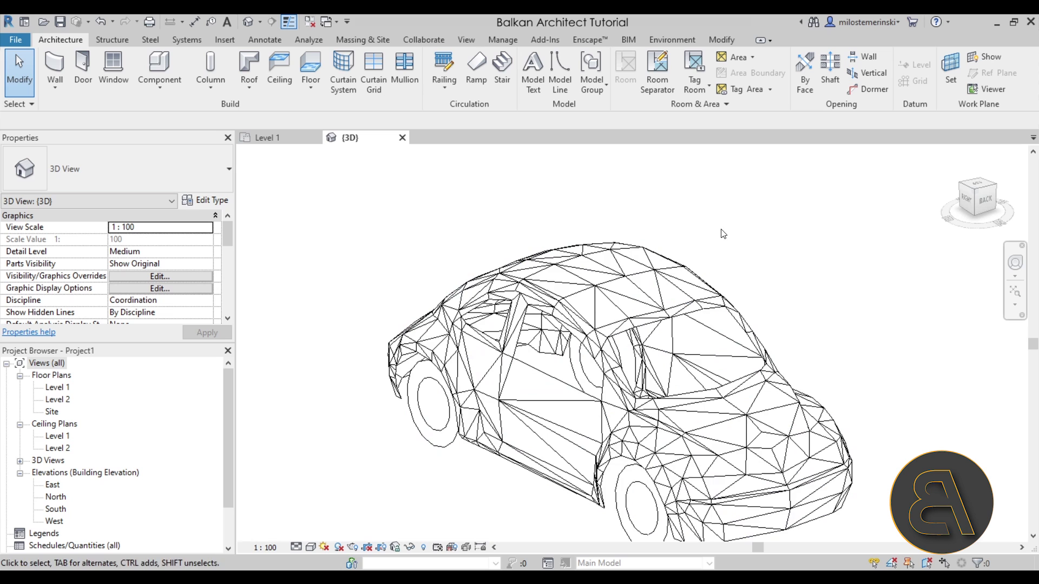
scroll(573, 278, down, 2)
shift+middle_drag(573, 278, 550, 403)
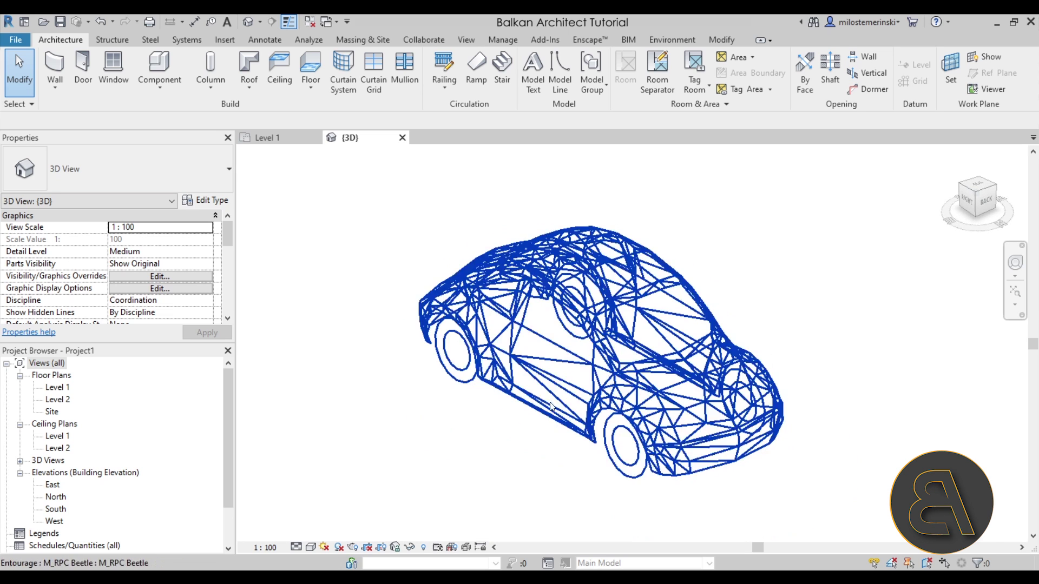
- Set the visual style to Shaded and turn shadows on
click(323, 547)
click(346, 492)
scroll(367, 388, down, 2)
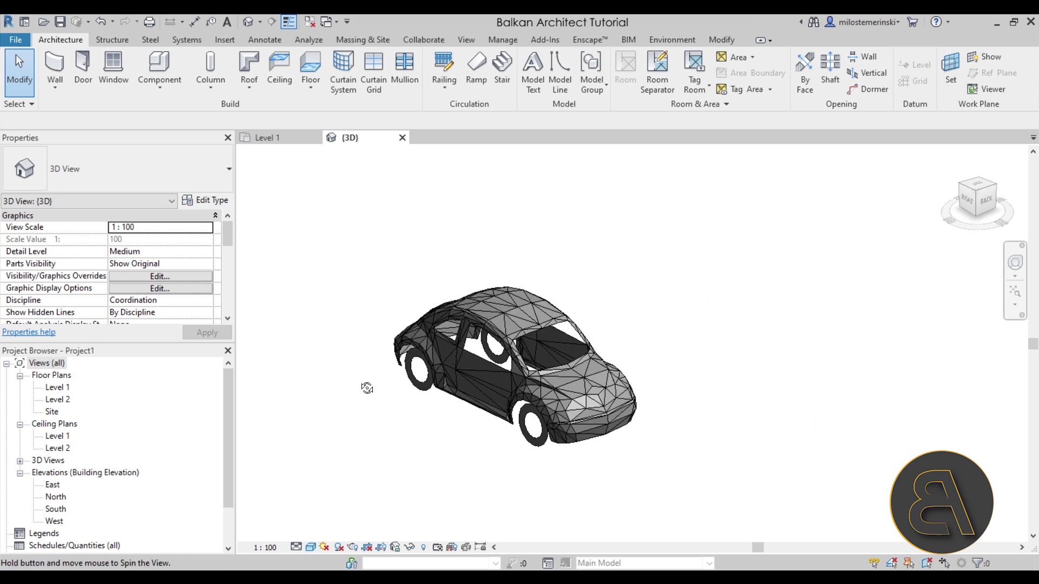
shift+middle_drag(367, 388, 344, 533)
click(340, 545)
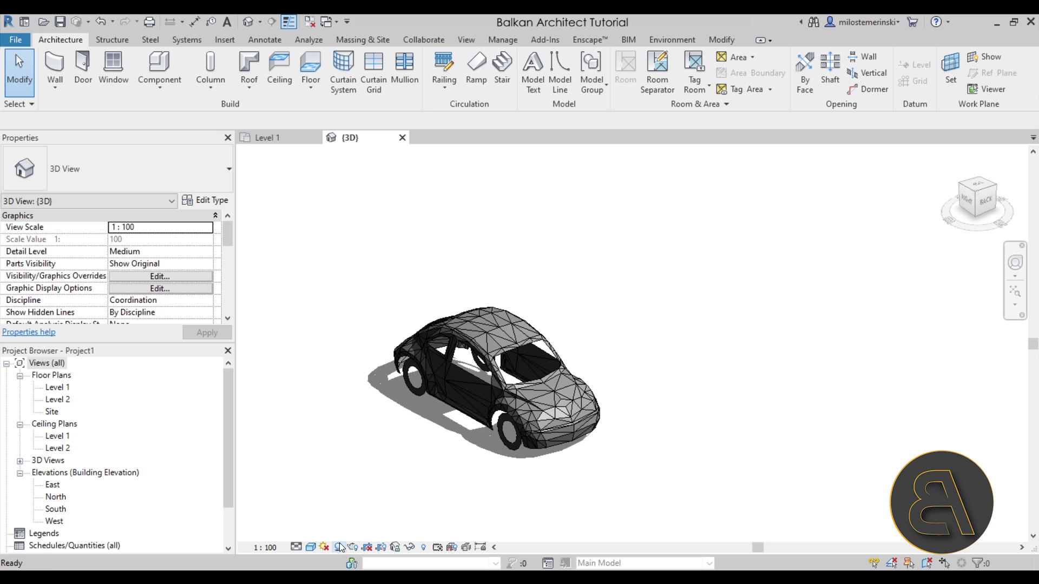
- Confirm Cast and Ambient Shadows in Graphic Display Options, then orbit the car
click(310, 547)
click(349, 444)
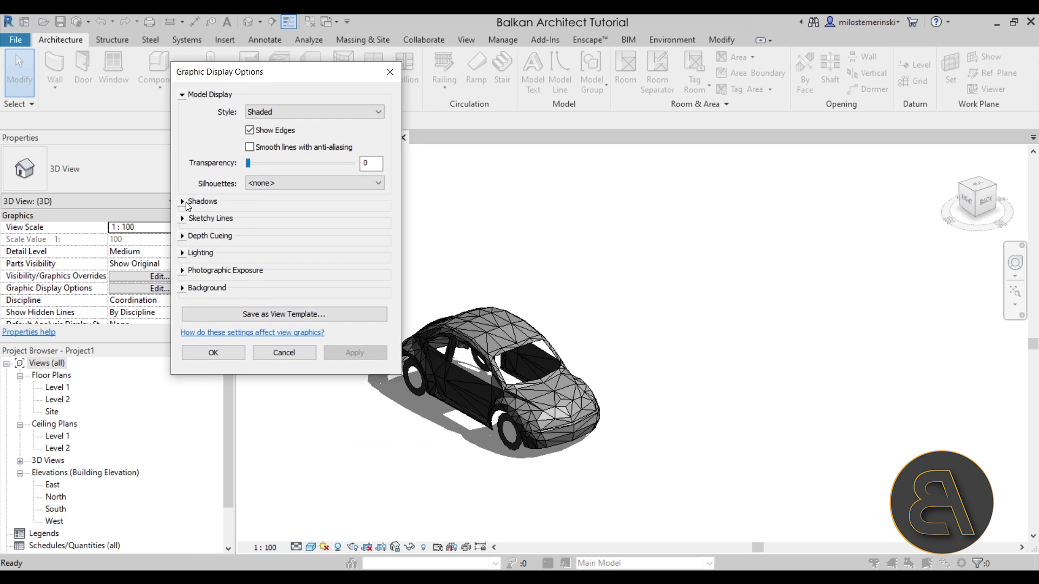
click(190, 201)
click(355, 376)
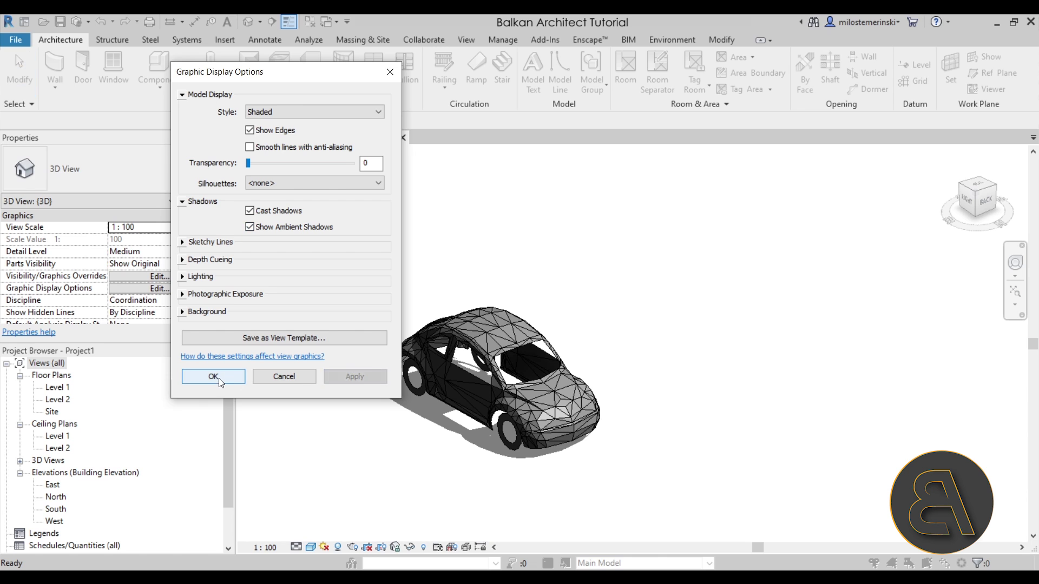
click(213, 376)
shift+middle_drag(470, 473, 461, 459)
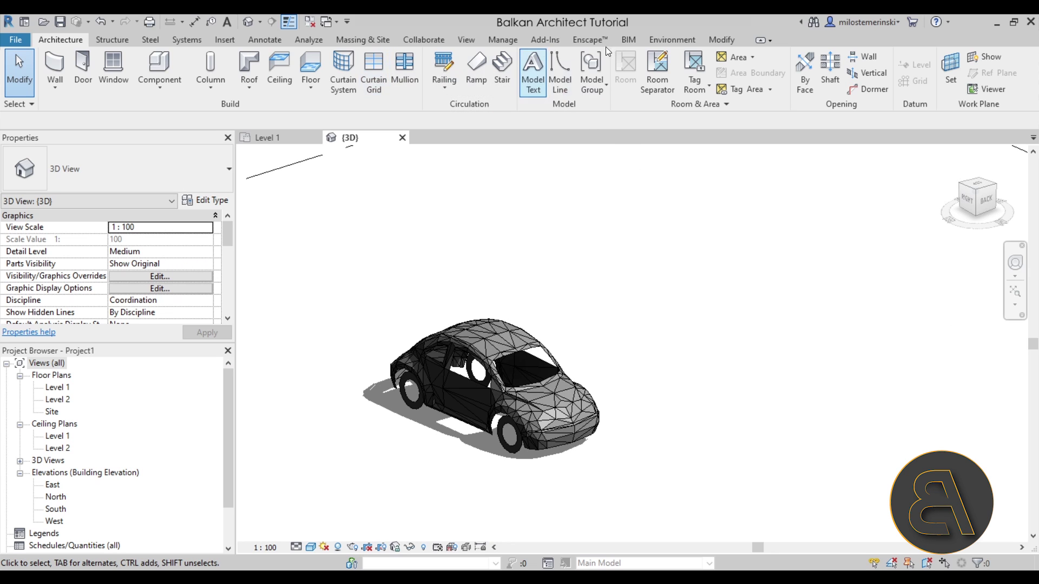
- Apply the <Invisible Lines> Linework style to the Beetle car's mesh edges
click(716, 40)
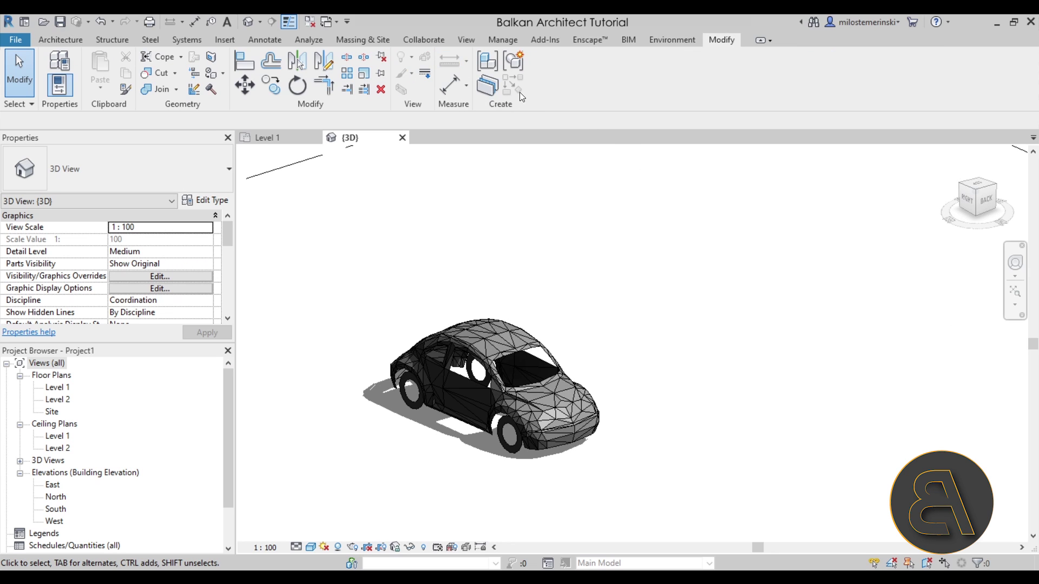
click(425, 75)
click(590, 79)
click(576, 165)
click(502, 349)
key(Escape)
shift+middle_drag(623, 336, 644, 291)
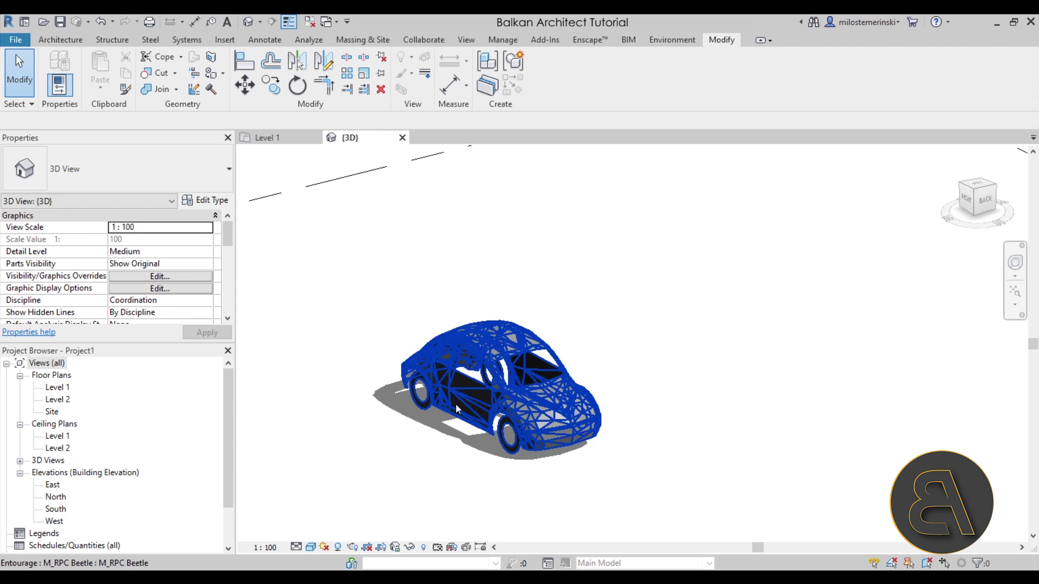
- Show the car in Realistic style and view it from the right
click(312, 547)
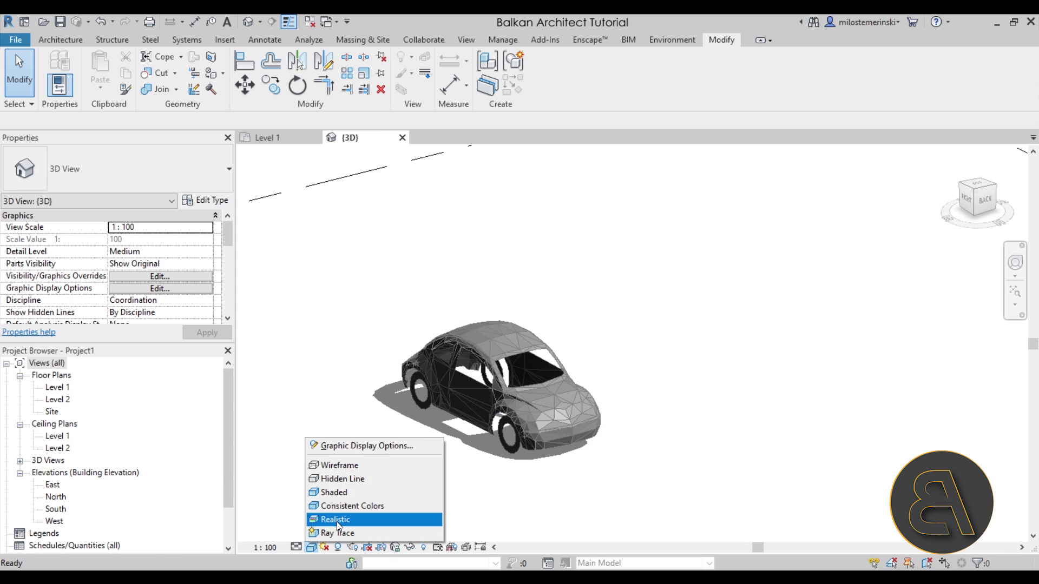
click(337, 520)
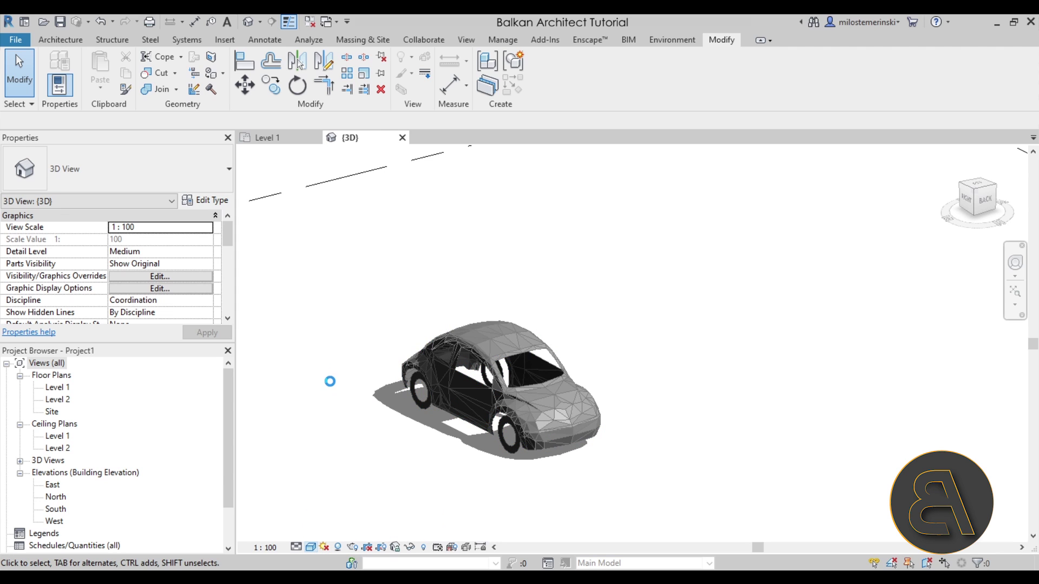
shift+middle_drag(579, 488, 495, 484)
- Try Consistent Colors, then switch to Hidden Line and orbit around the car
click(310, 547)
click(337, 503)
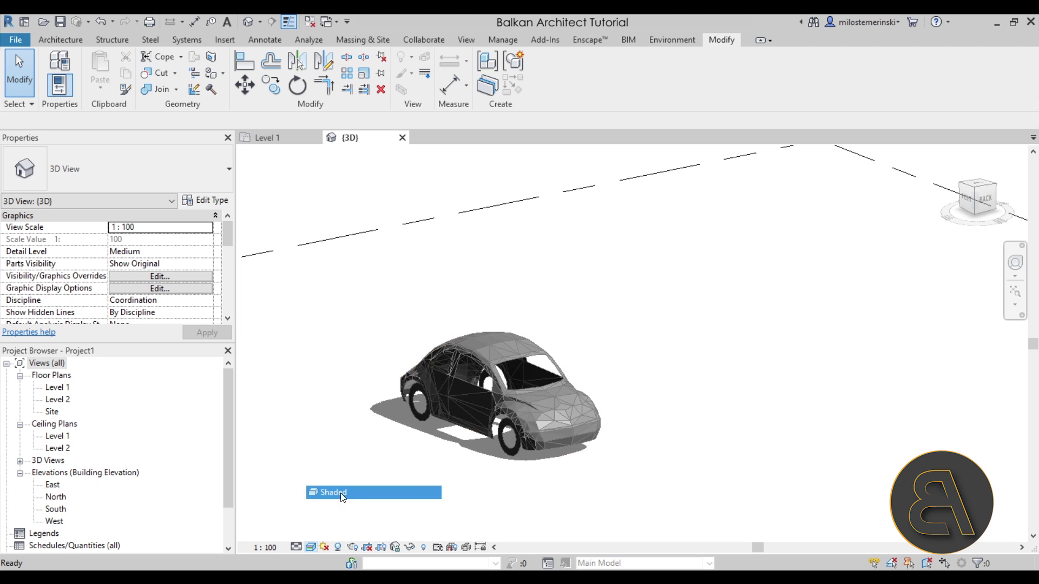
click(312, 546)
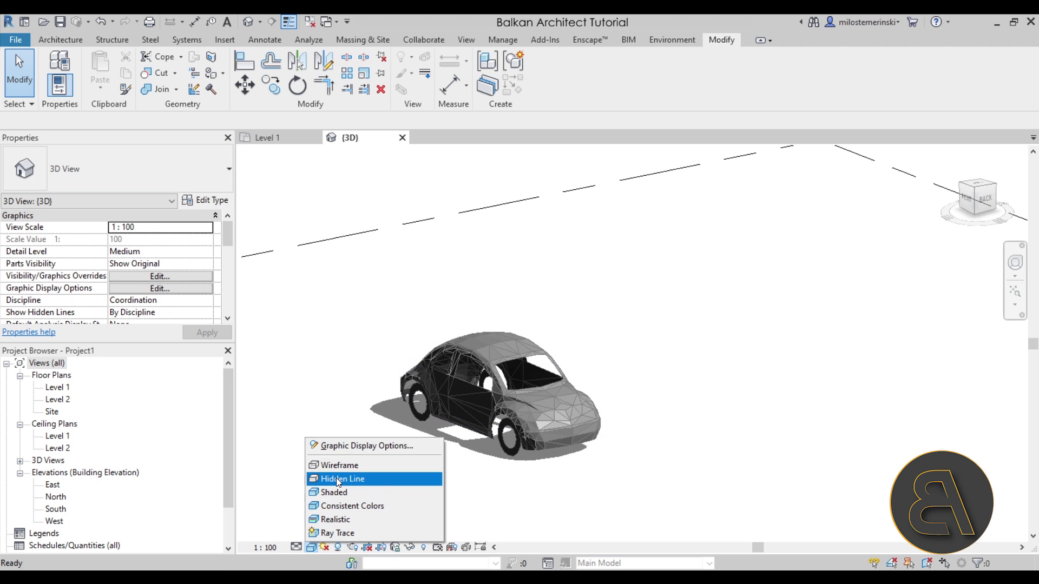
click(336, 478)
shift+middle_drag(456, 447, 575, 470)
shift+middle_drag(505, 447, 538, 474)
shift+middle_drag(657, 463, 660, 403)
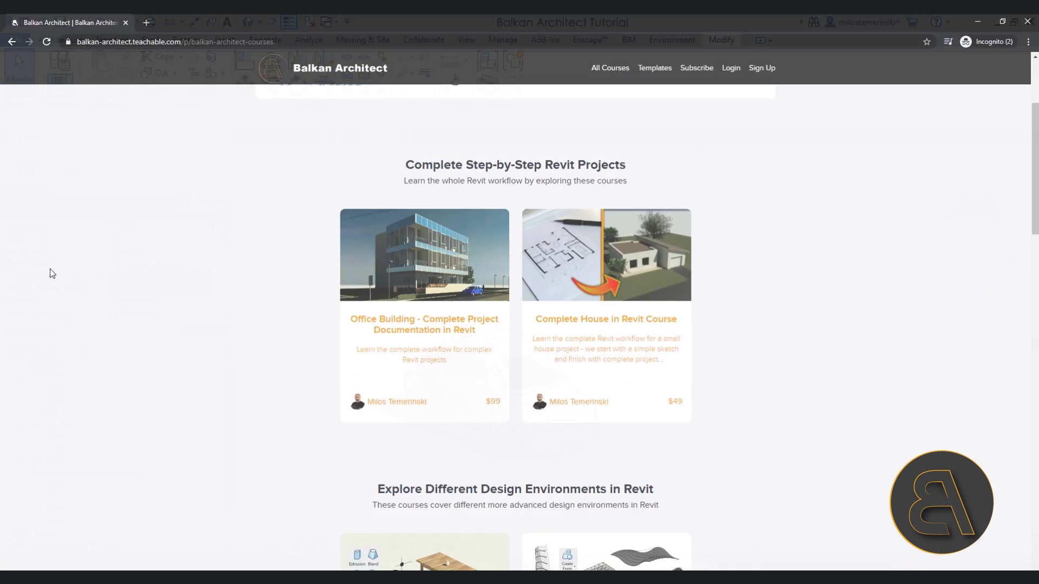
- Scroll the balkan-architect.teachable.com courses page down to the Specialised Revit Courses section
scroll(52, 273, down, 1)
scroll(51, 273, down, 9)
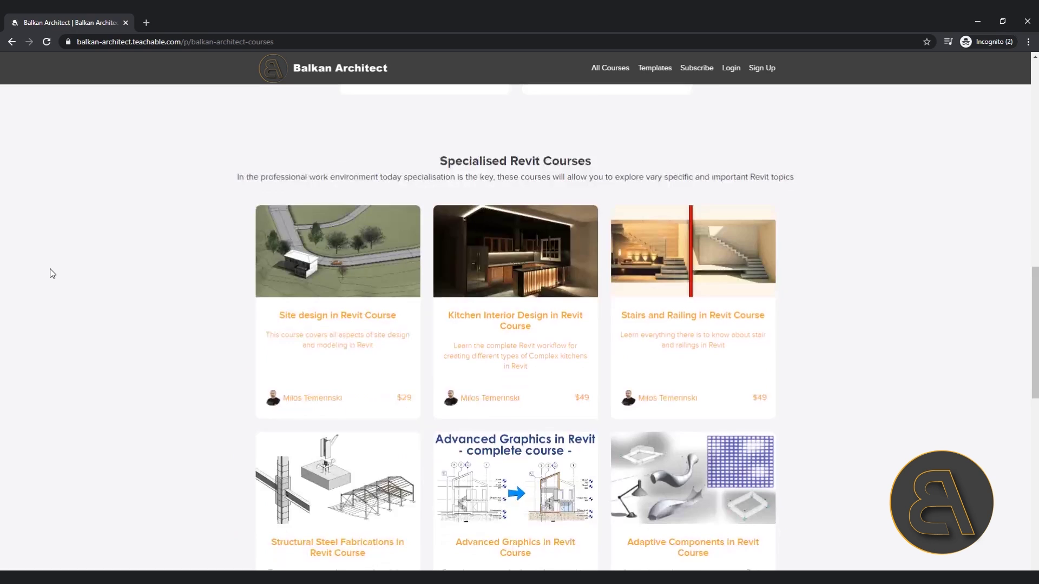
scroll(51, 273, down, 7)
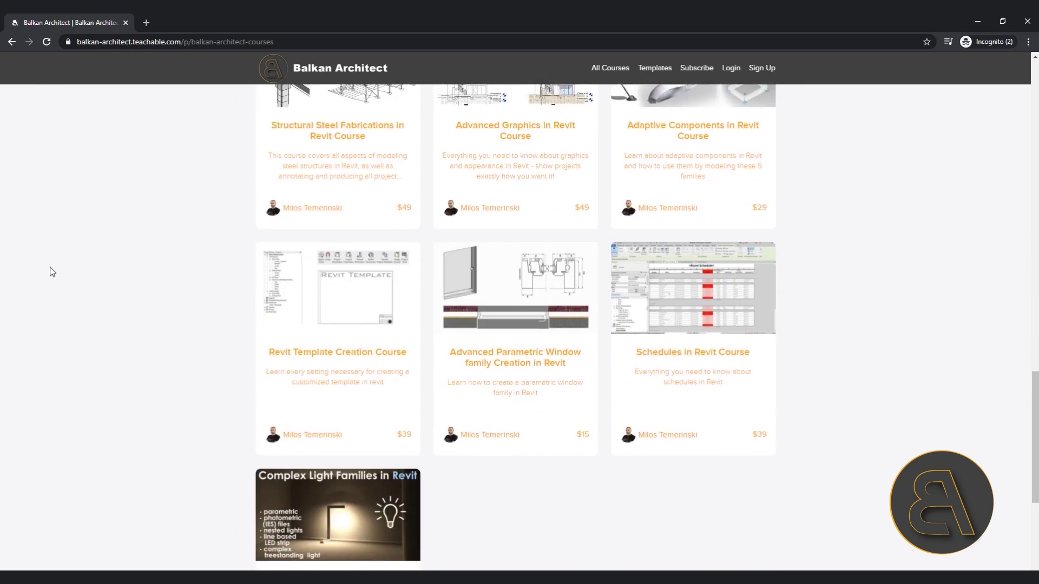